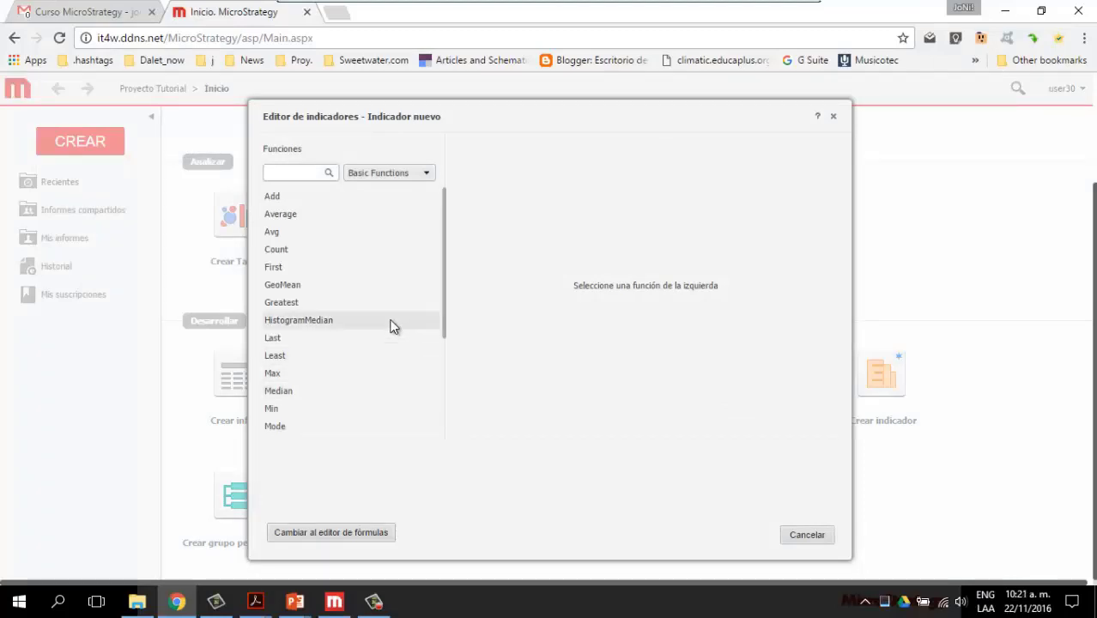
Step: Define the new metric with the Sum function applied to the Cost fact from the schema's Facts folder
{"action": "scroll", "coordinate": [341, 361], "scroll_direction": "down", "scroll_amount": 3}
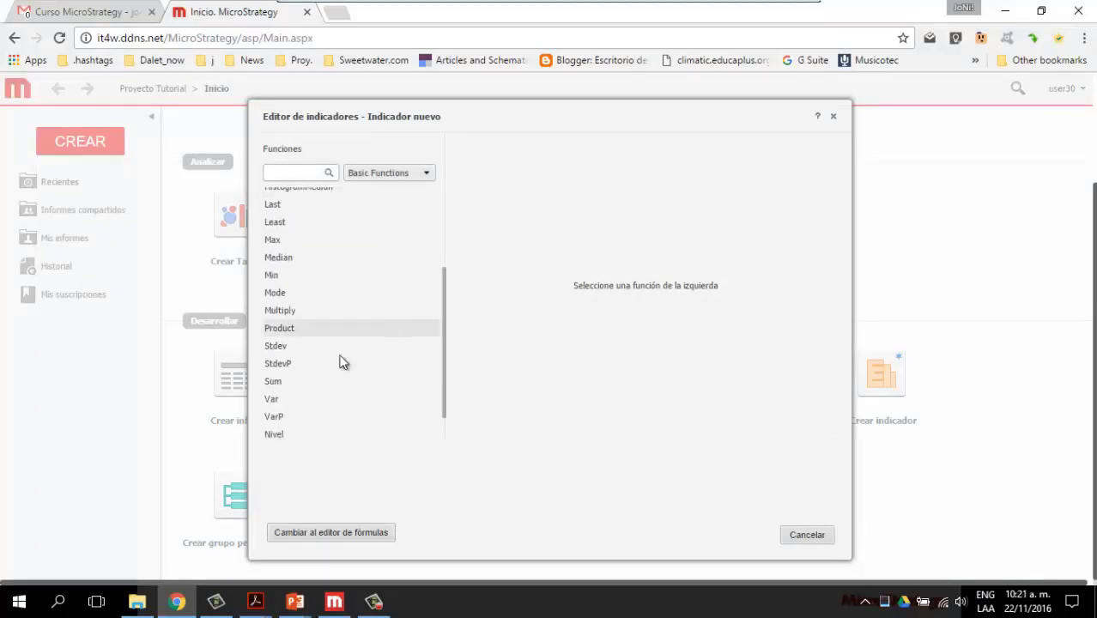
{"action": "left_click", "coordinate": [276, 387]}
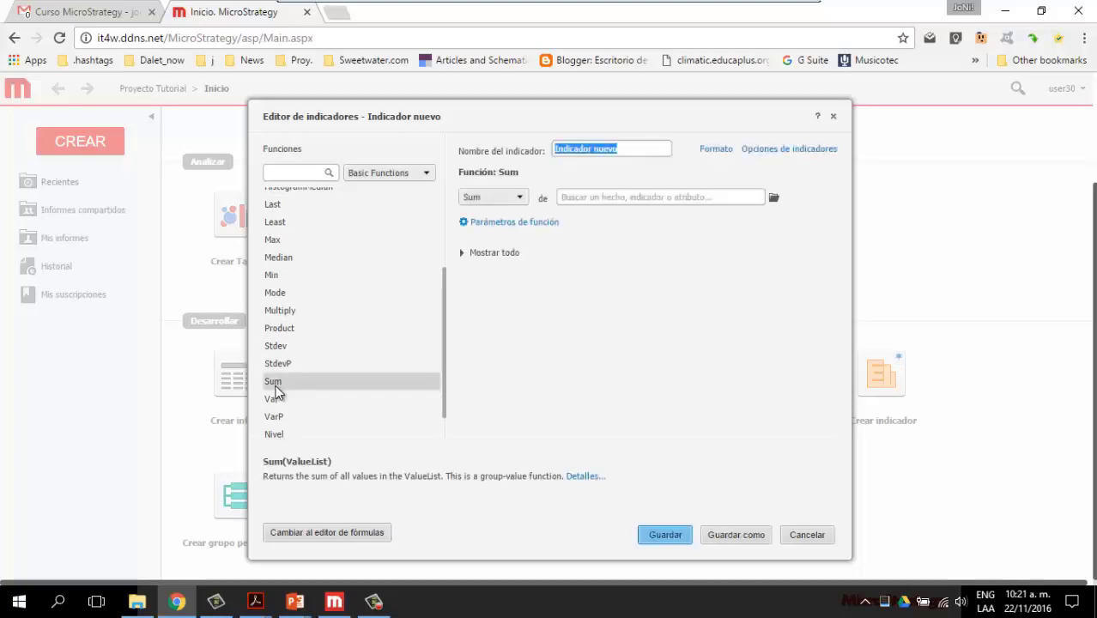
{"action": "left_click", "coordinate": [773, 199]}
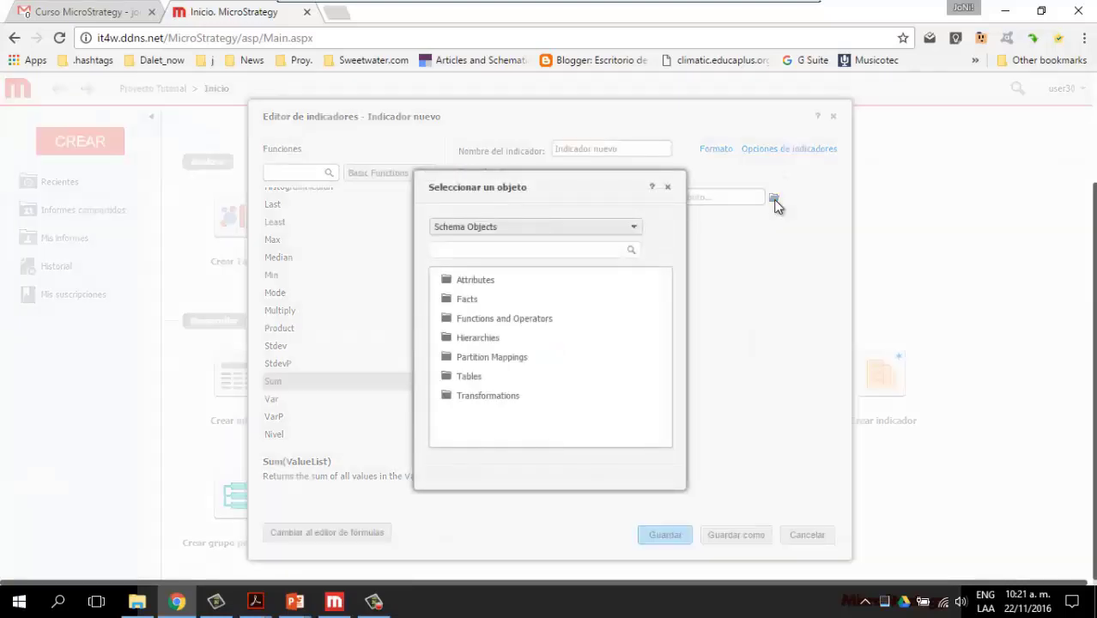
{"action": "double_click", "coordinate": [467, 302]}
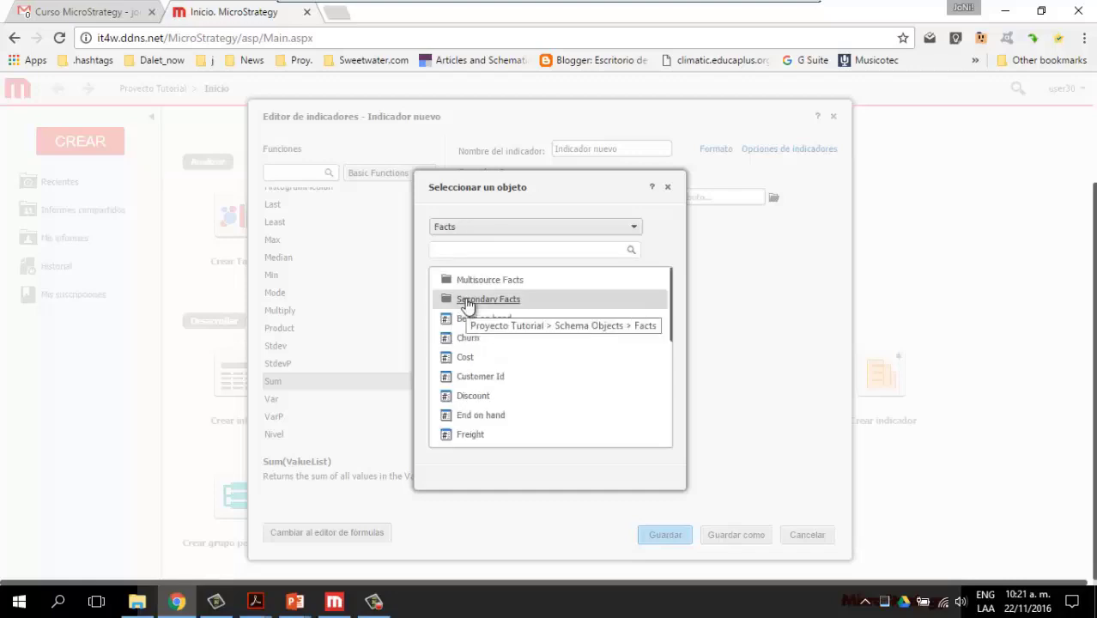
{"action": "double_click", "coordinate": [472, 359]}
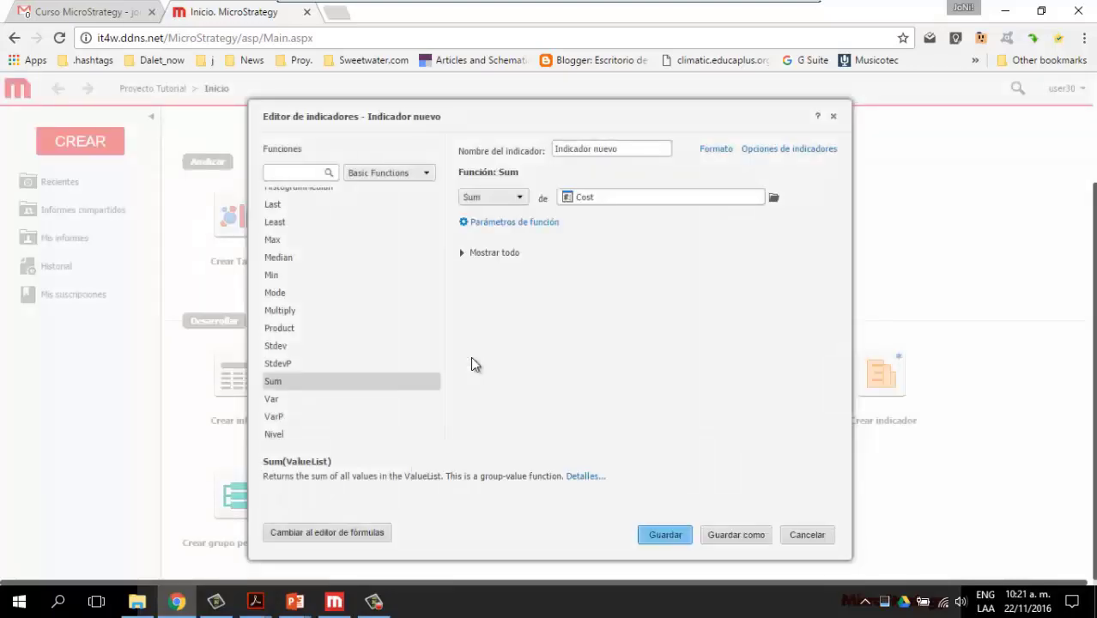
Step: Review the metric's level, condition and transformation options, and name the metric Cost
{"action": "left_click", "coordinate": [461, 253]}
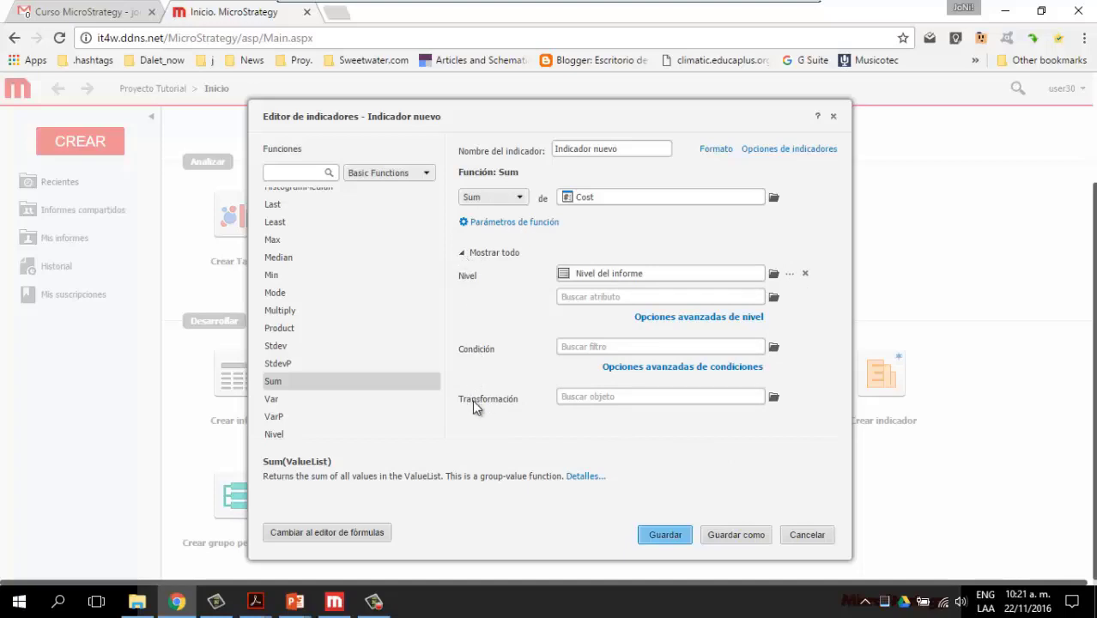
{"action": "left_click", "coordinate": [461, 252]}
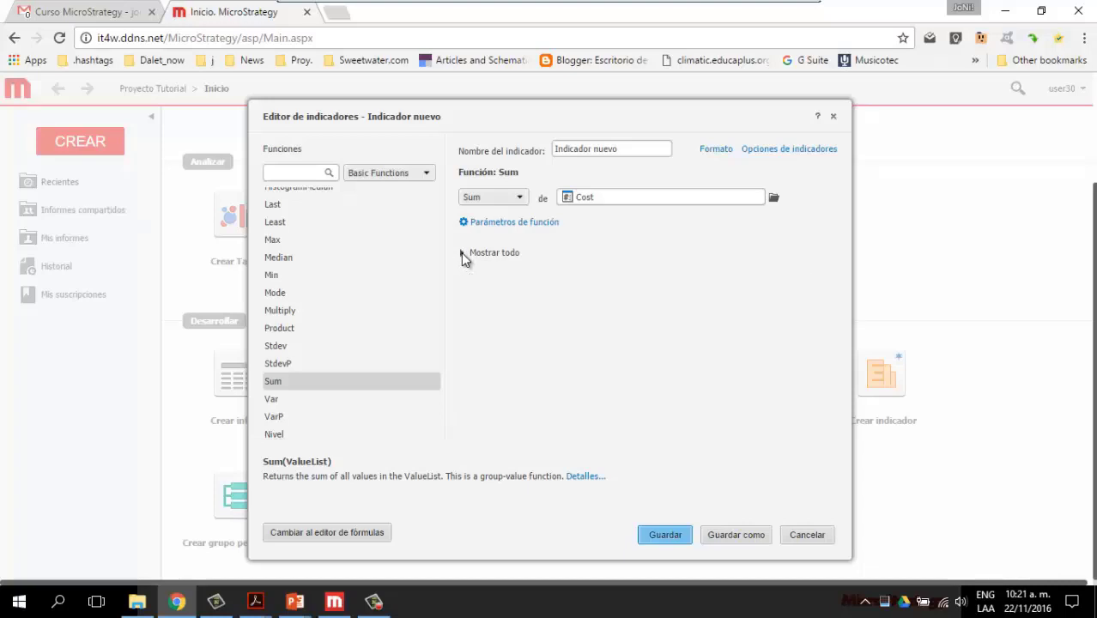
{"action": "left_click_drag", "start_coordinate": [653, 148], "coordinate": [536, 158]}
{"action": "type", "text": "Cost"}
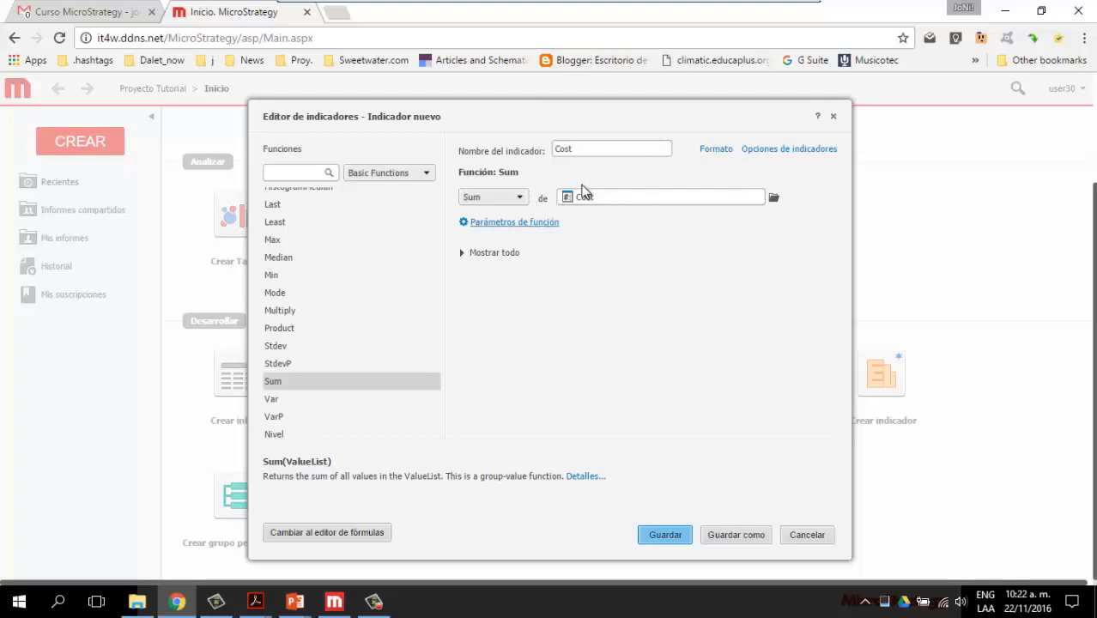
Step: Format the metric headers' numbers as Moneda with the $ symbol and negative numbers in red without sign or parentheses
{"action": "left_click", "coordinate": [710, 150]}
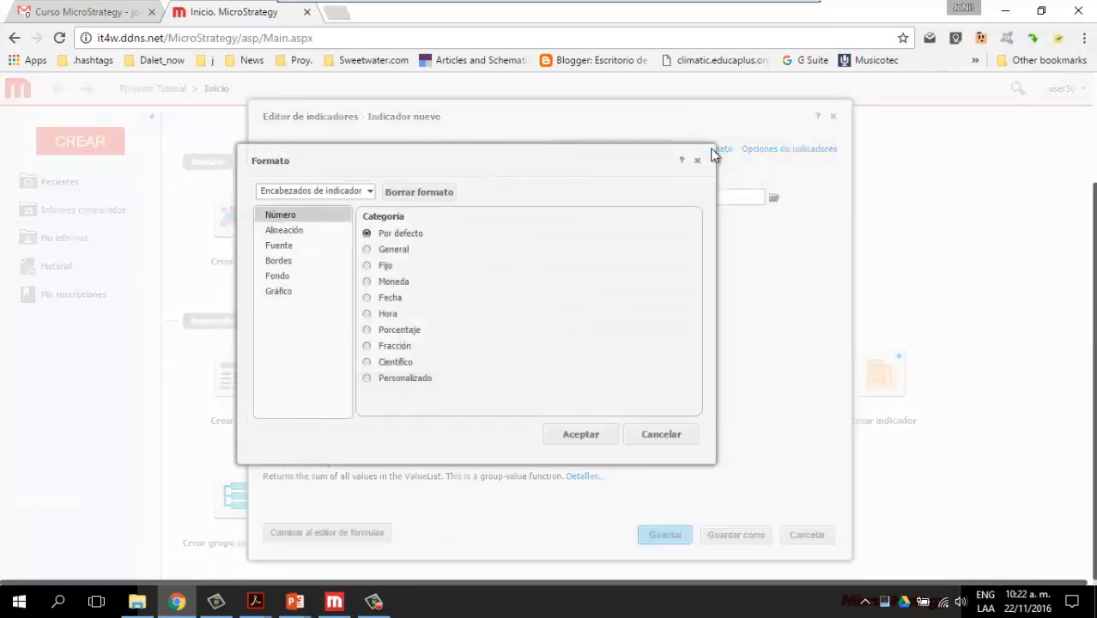
{"action": "left_click", "coordinate": [367, 282]}
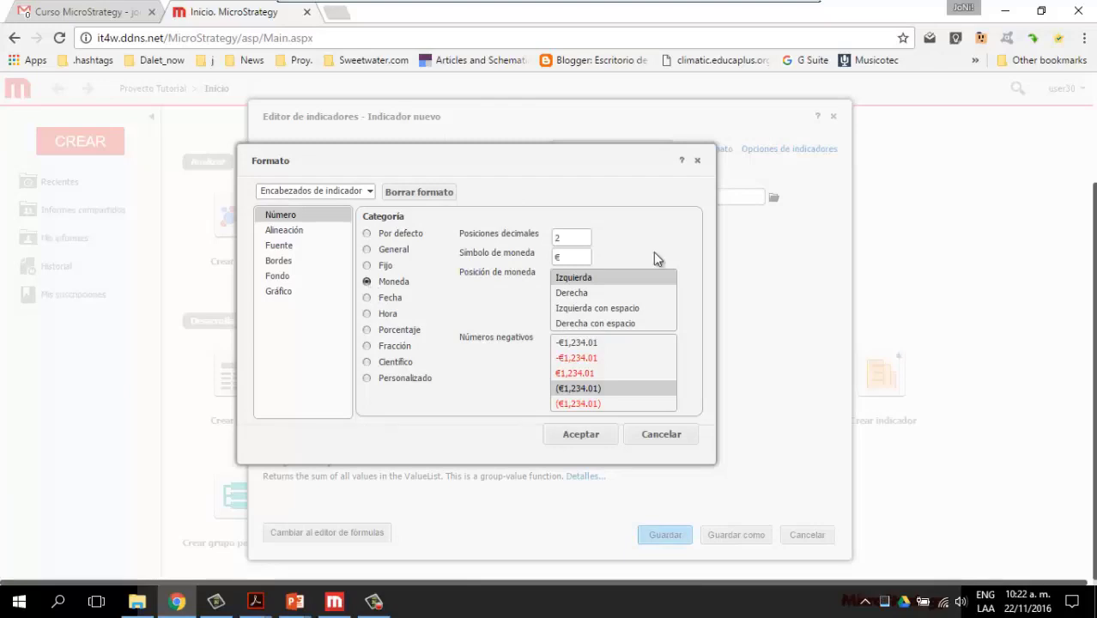
{"action": "left_click_drag", "start_coordinate": [574, 256], "coordinate": [520, 252]}
{"action": "type", "text": "$"}
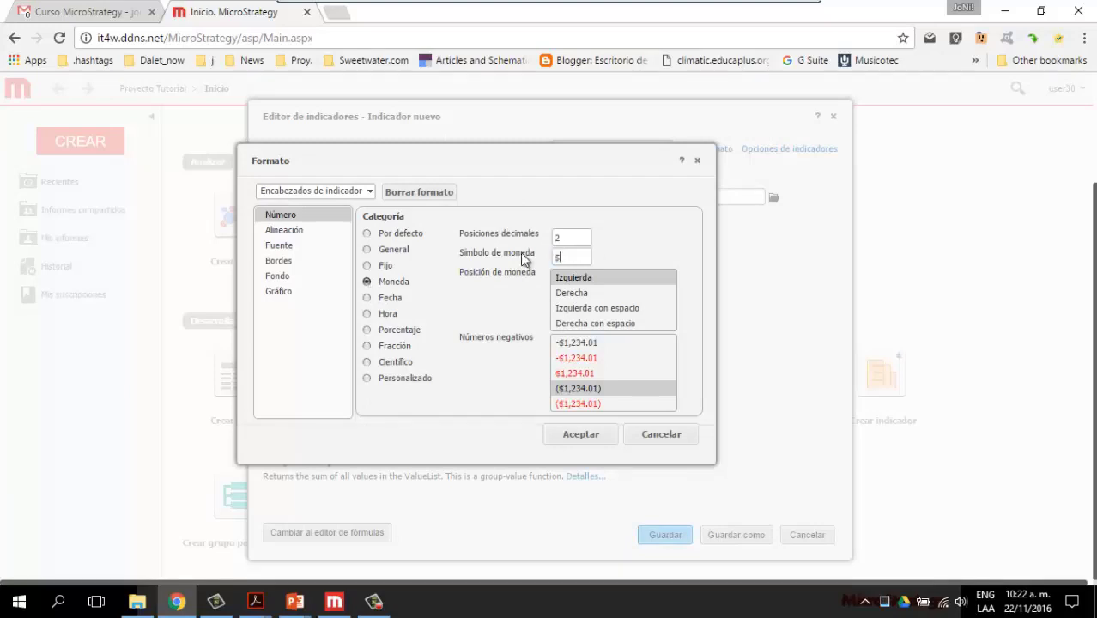
{"action": "left_click", "coordinate": [567, 375]}
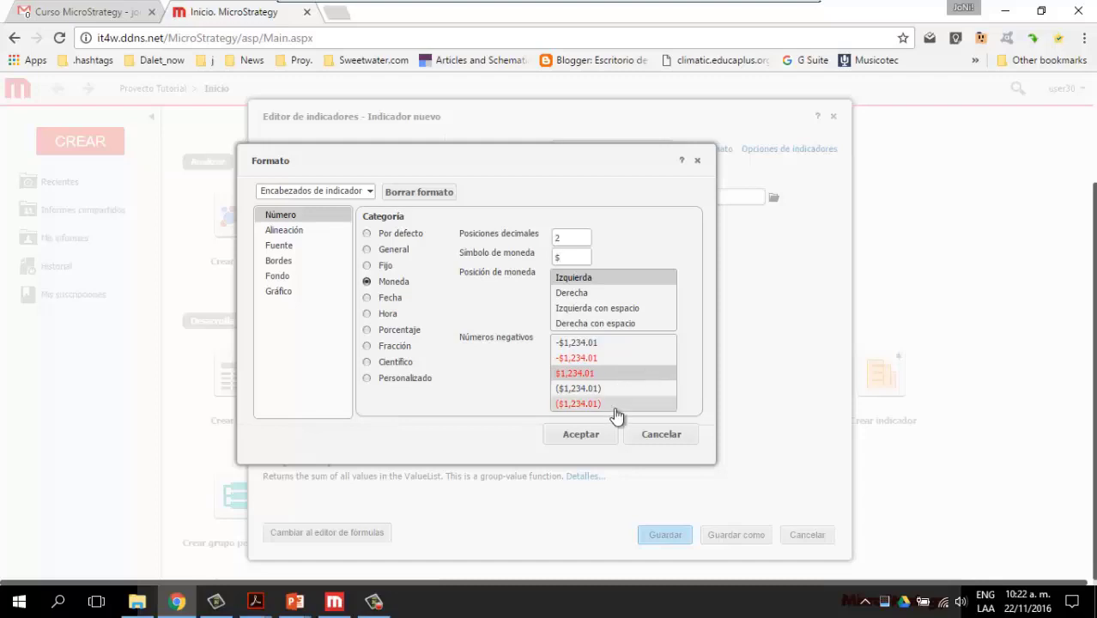
{"action": "left_click", "coordinate": [579, 435]}
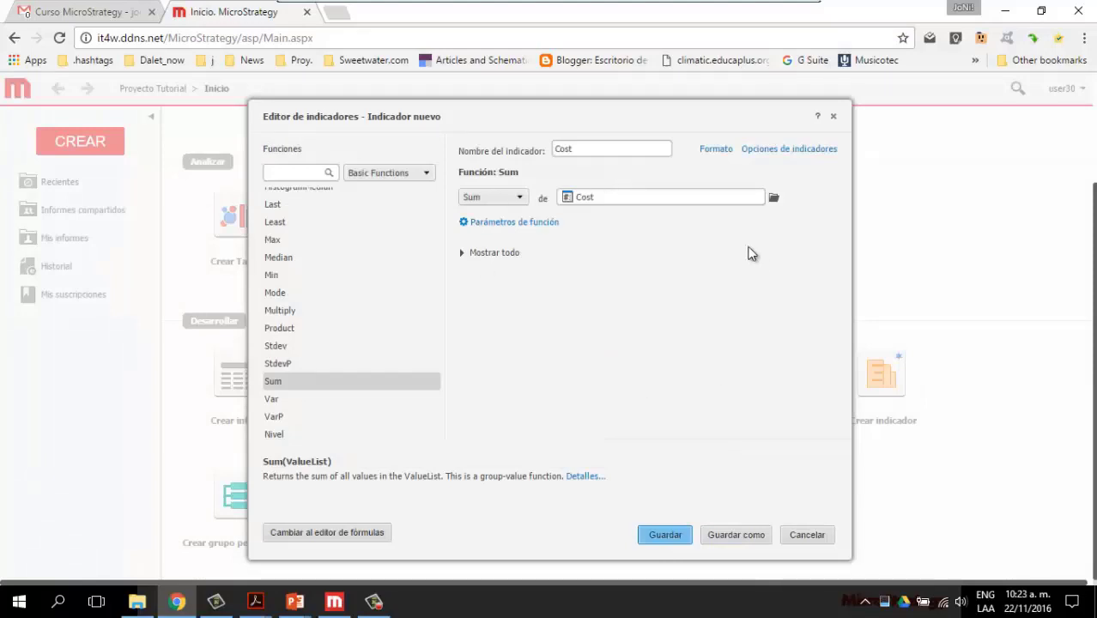
Step: Start saving the metric and create a folder named My Metric Excercises inside Mis objetos
{"action": "left_click", "coordinate": [651, 536]}
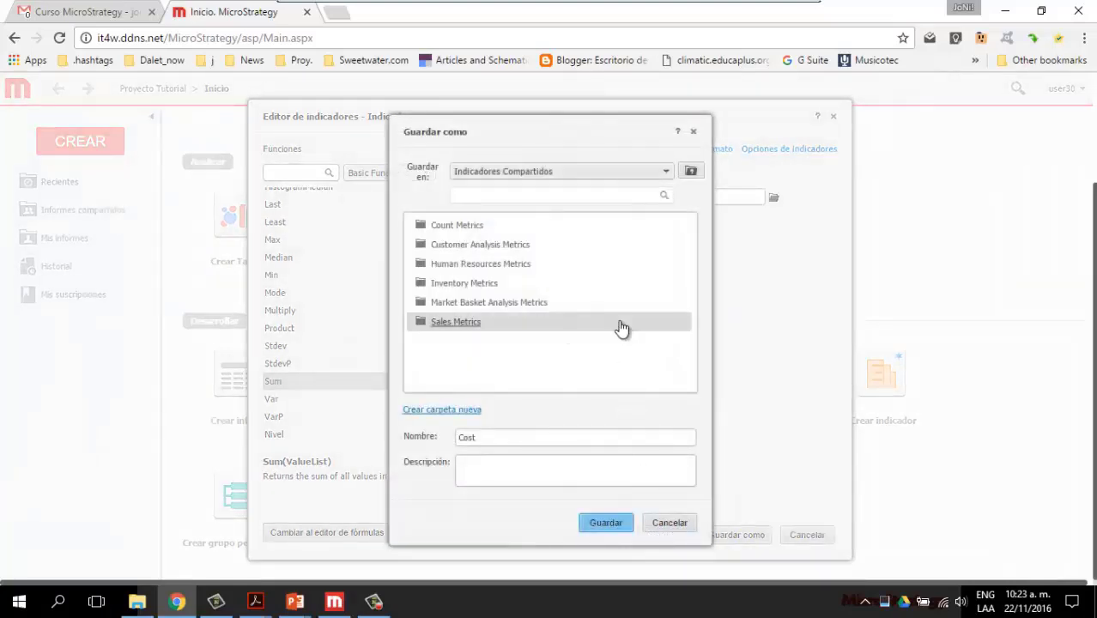
{"action": "left_click", "coordinate": [577, 176]}
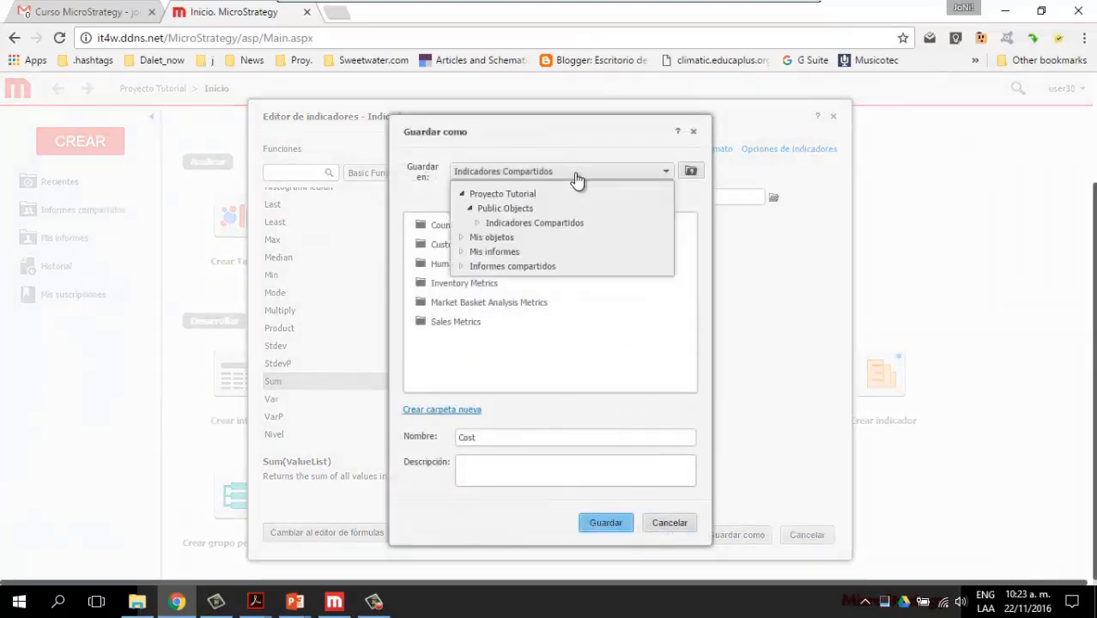
{"action": "left_click", "coordinate": [495, 237]}
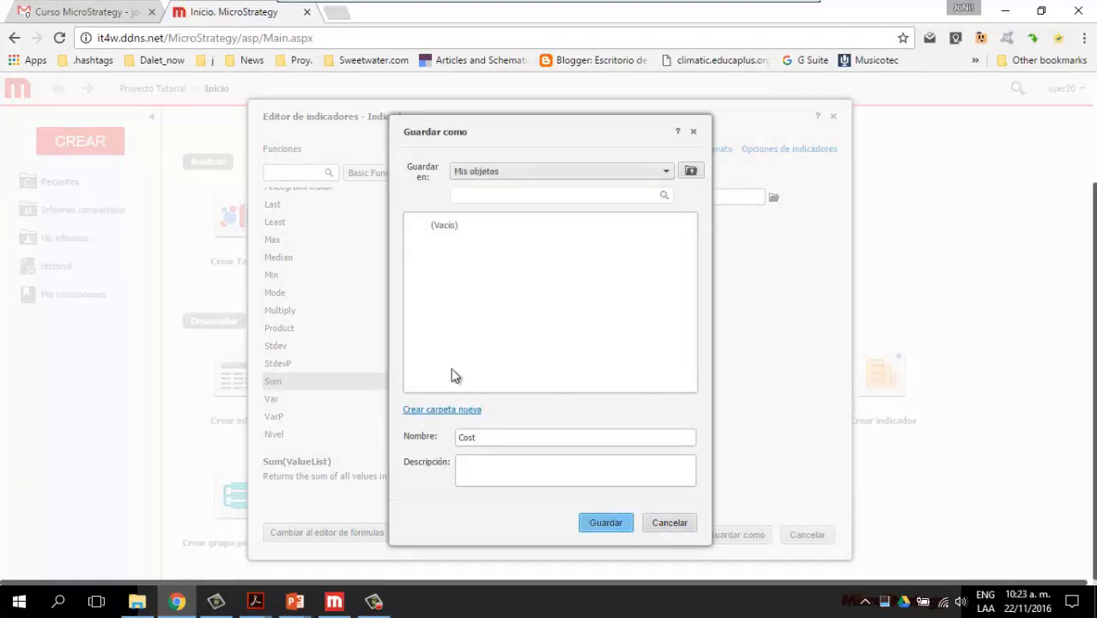
{"action": "left_click", "coordinate": [442, 413]}
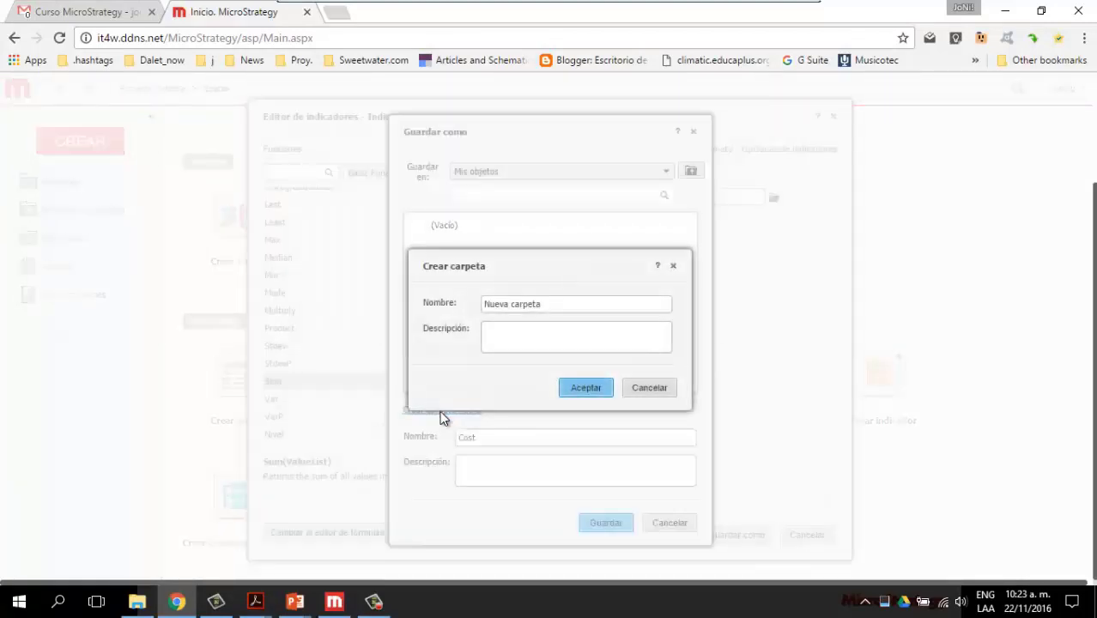
{"action": "double_click", "coordinate": [571, 300]}
{"action": "triple_click", "coordinate": [571, 301]}
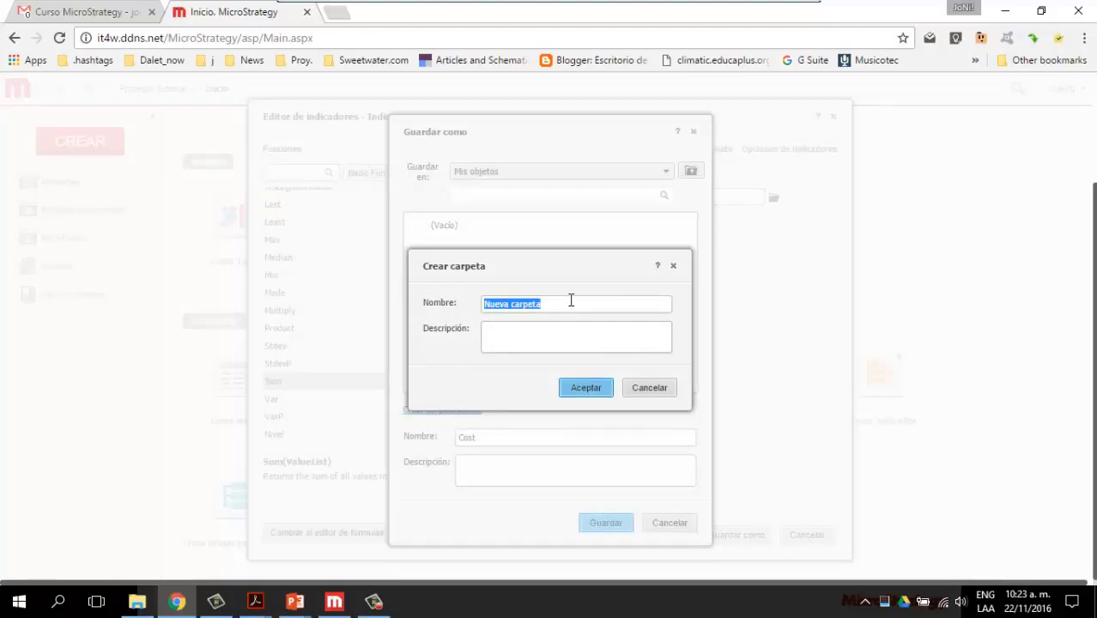
{"action": "type", "text": "My Metric Excercise"}
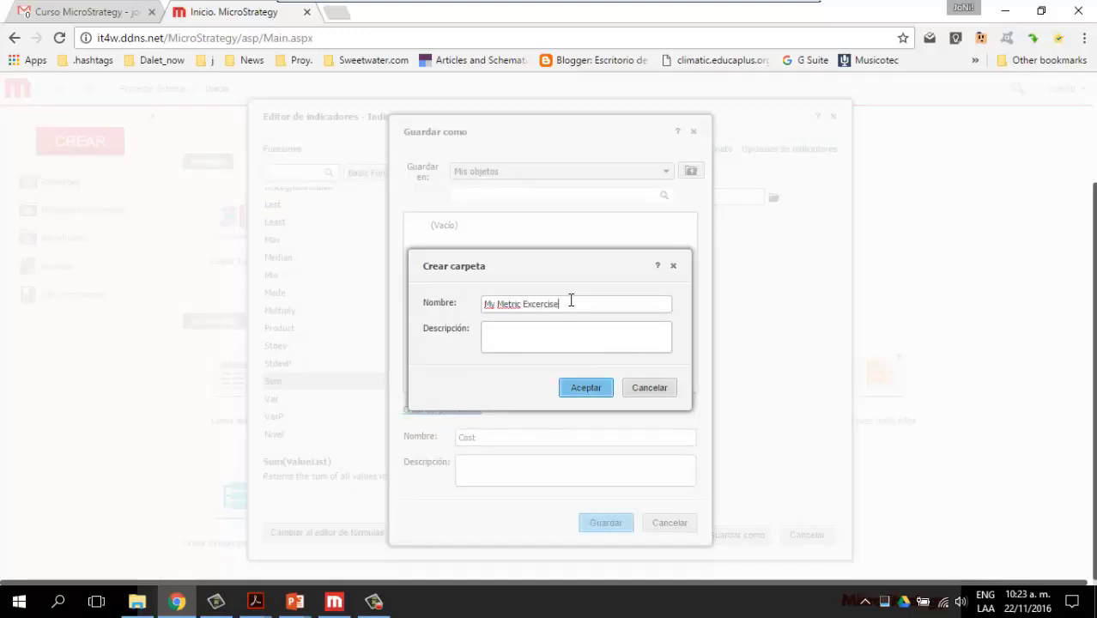
{"action": "type", "text": "s"}
{"action": "left_click", "coordinate": [587, 391]}
{"action": "left_click", "coordinate": [583, 388]}
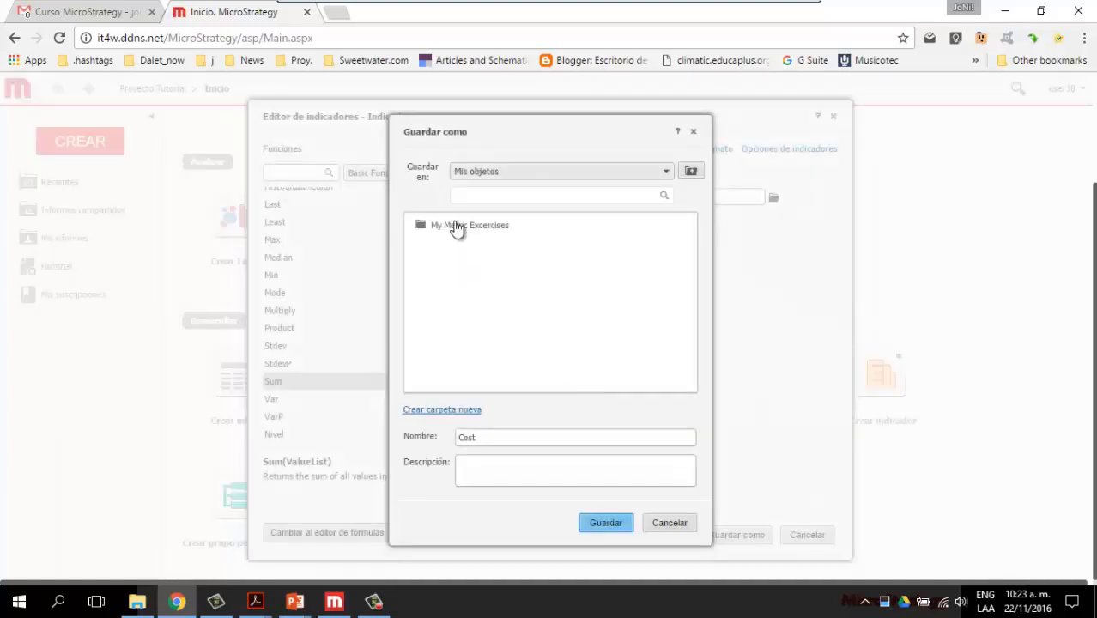
Step: Save the Cost metric in the My Metric Excercises folder
{"action": "double_click", "coordinate": [457, 230]}
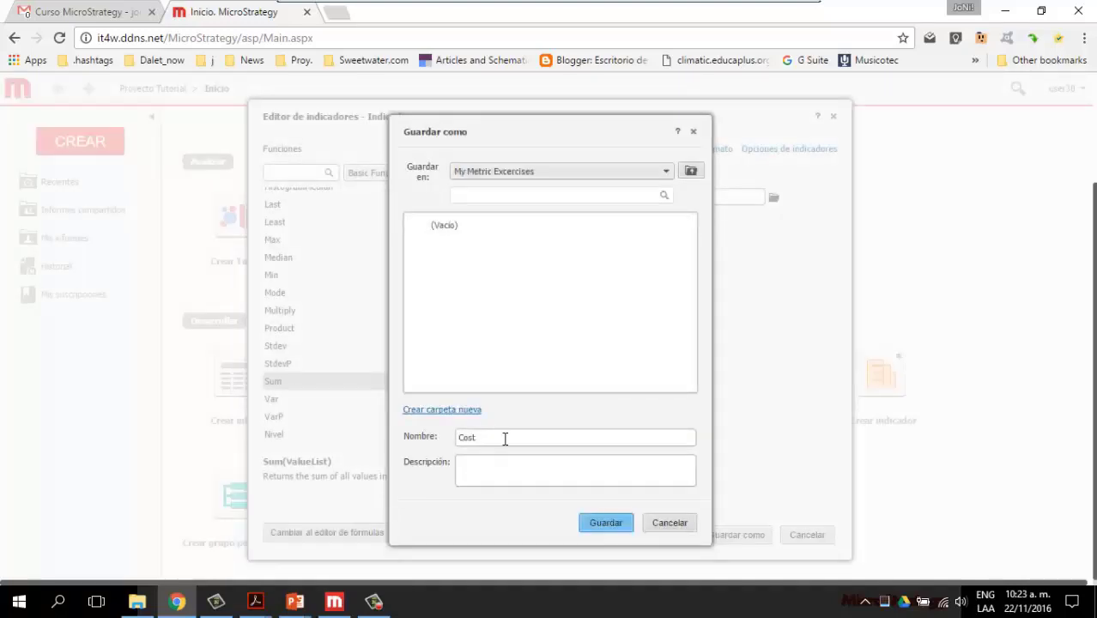
{"action": "left_click", "coordinate": [612, 522]}
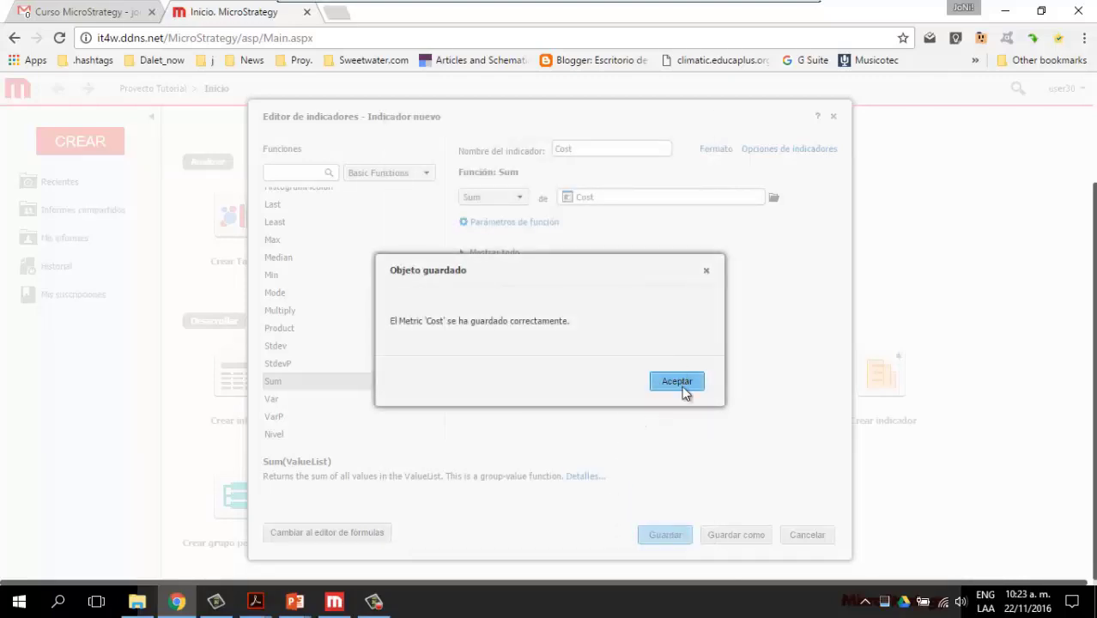
{"action": "left_click", "coordinate": [680, 383]}
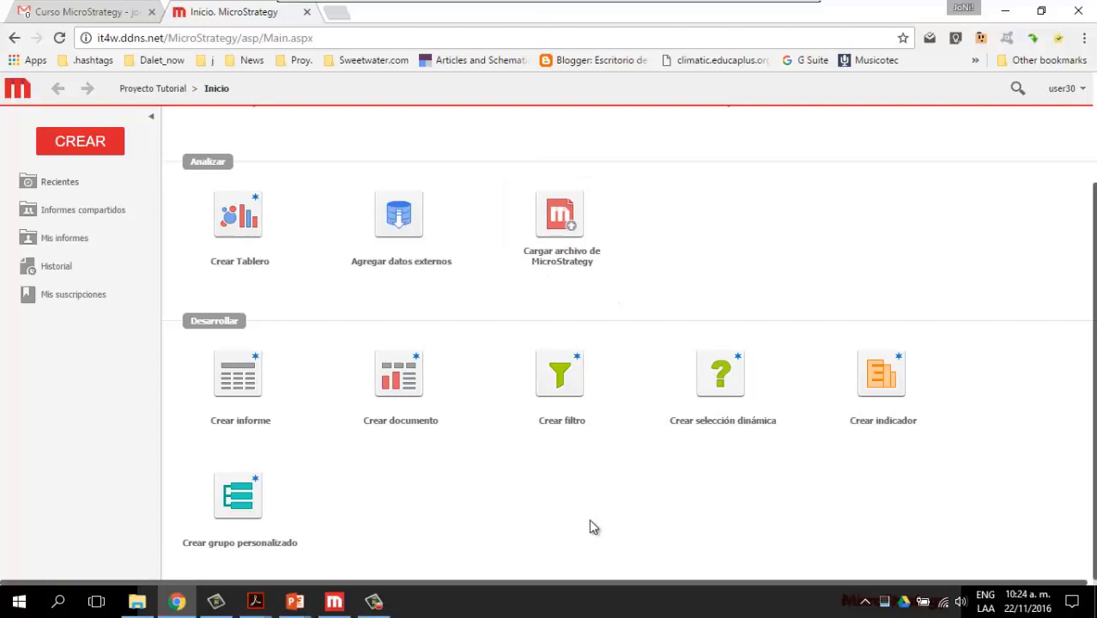
Step: Create a new report from the Blank Report template
{"action": "scroll", "coordinate": [589, 521], "scroll_direction": "up", "scroll_amount": 3}
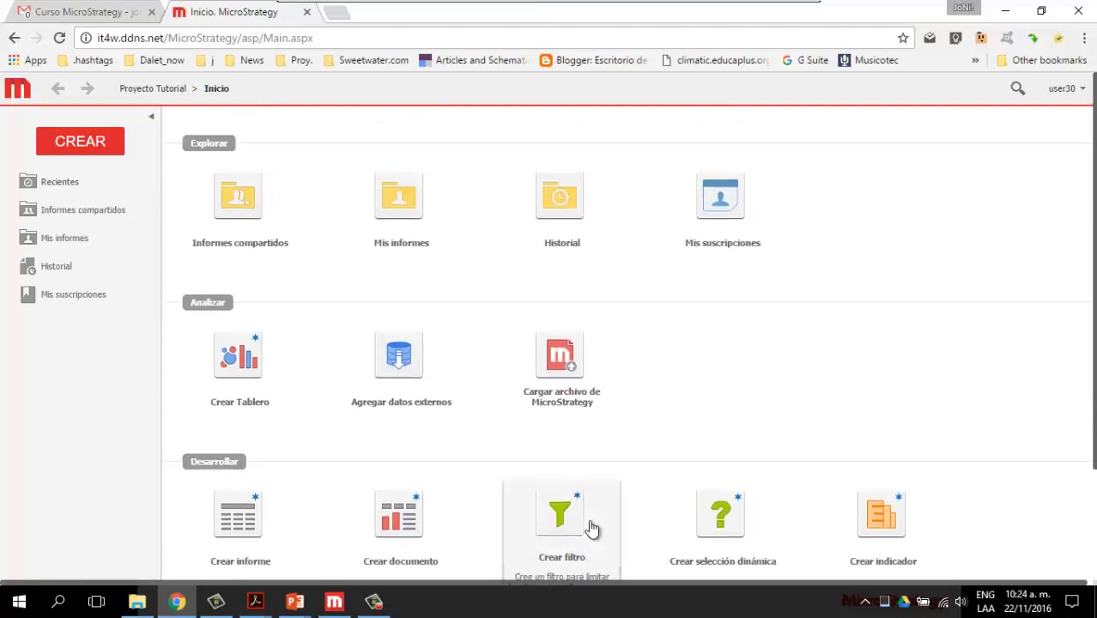
{"action": "left_click", "coordinate": [91, 144]}
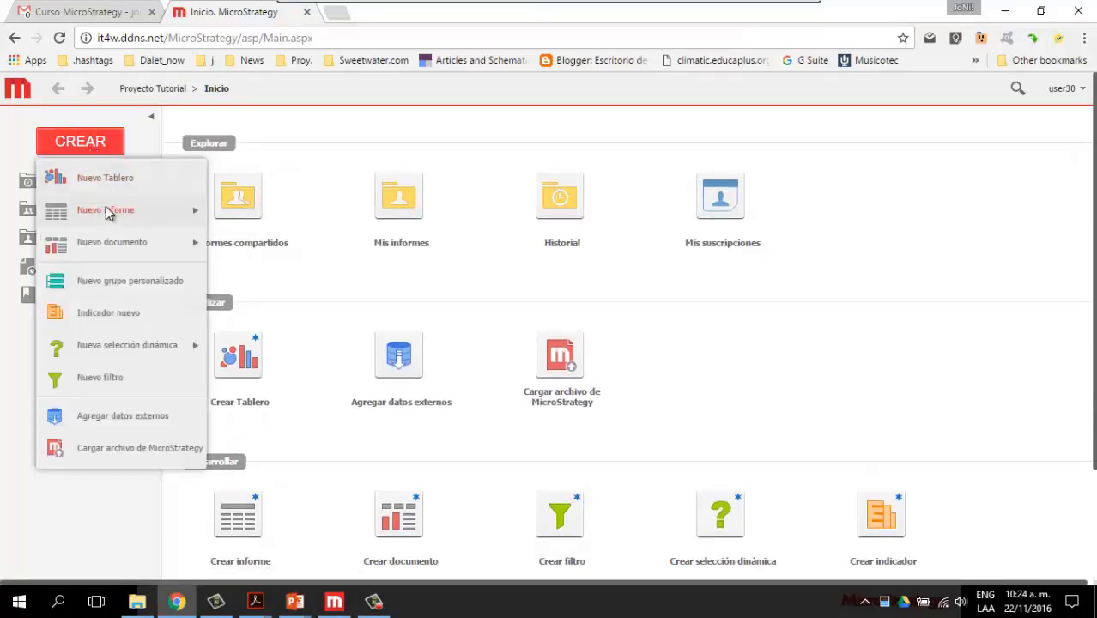
{"action": "mouse_move", "coordinate": [105, 211]}
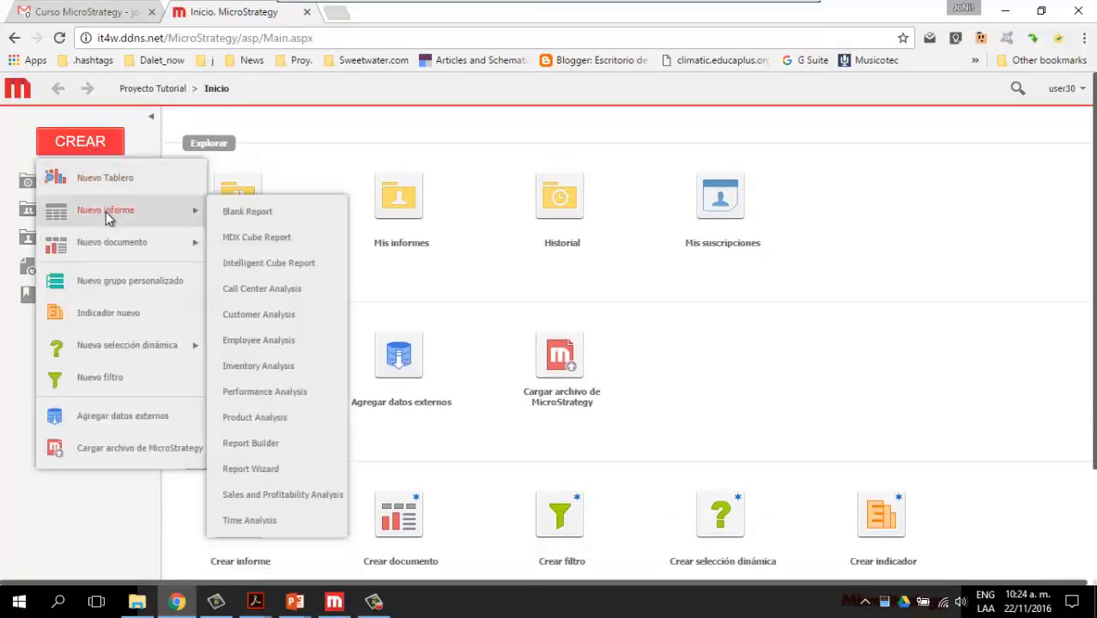
{"action": "left_click", "coordinate": [243, 212]}
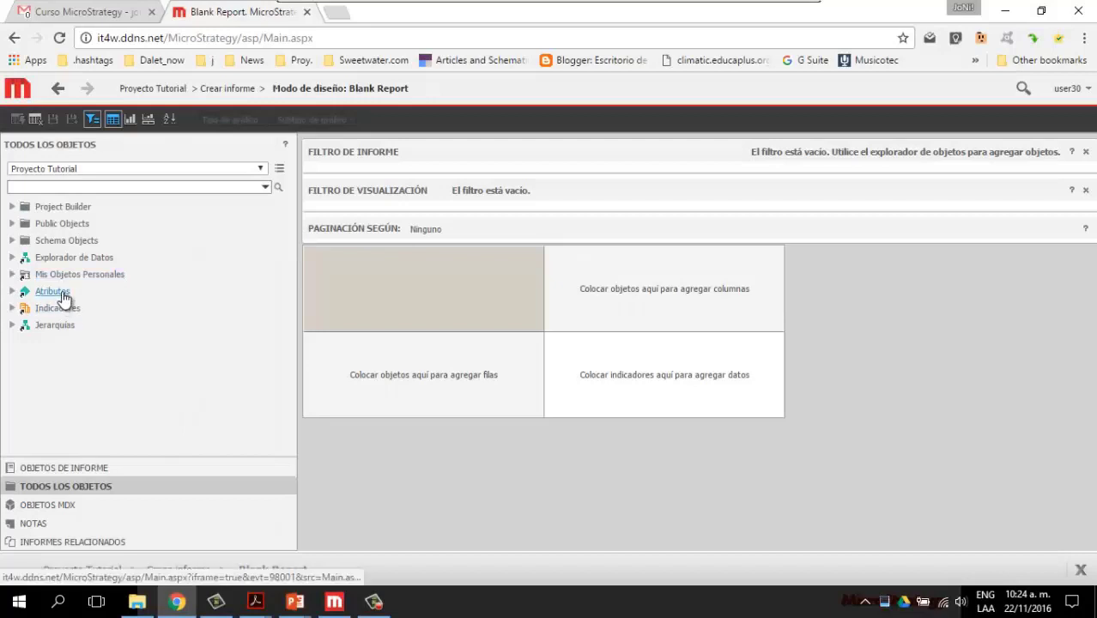
Step: Add the Item attribute from the Products attributes to the report rows
{"action": "left_click", "coordinate": [63, 292]}
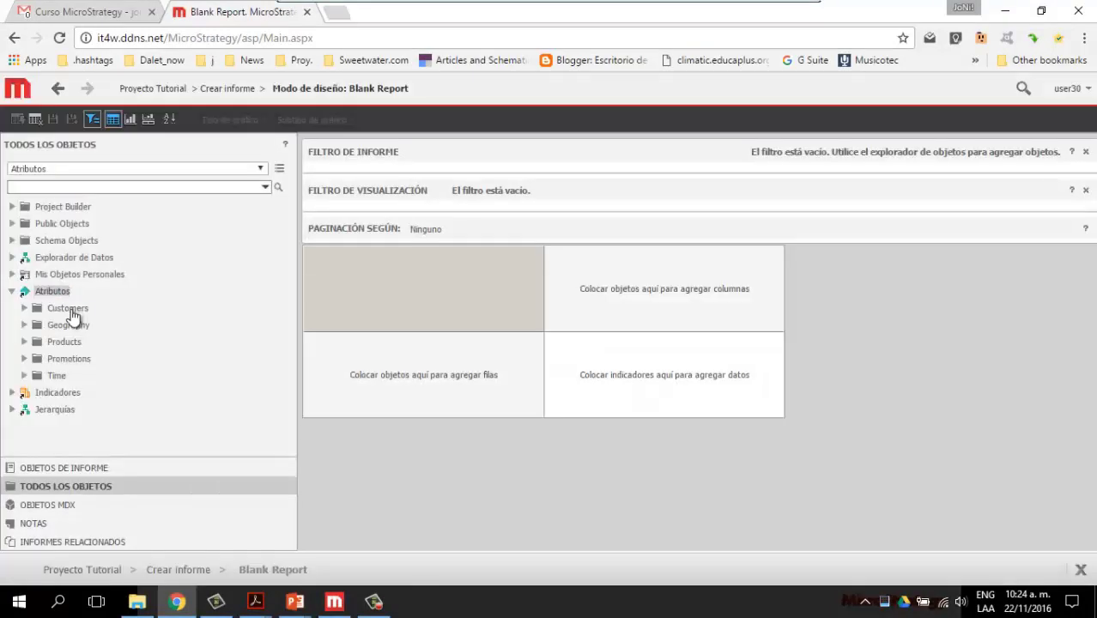
{"action": "left_click", "coordinate": [76, 344]}
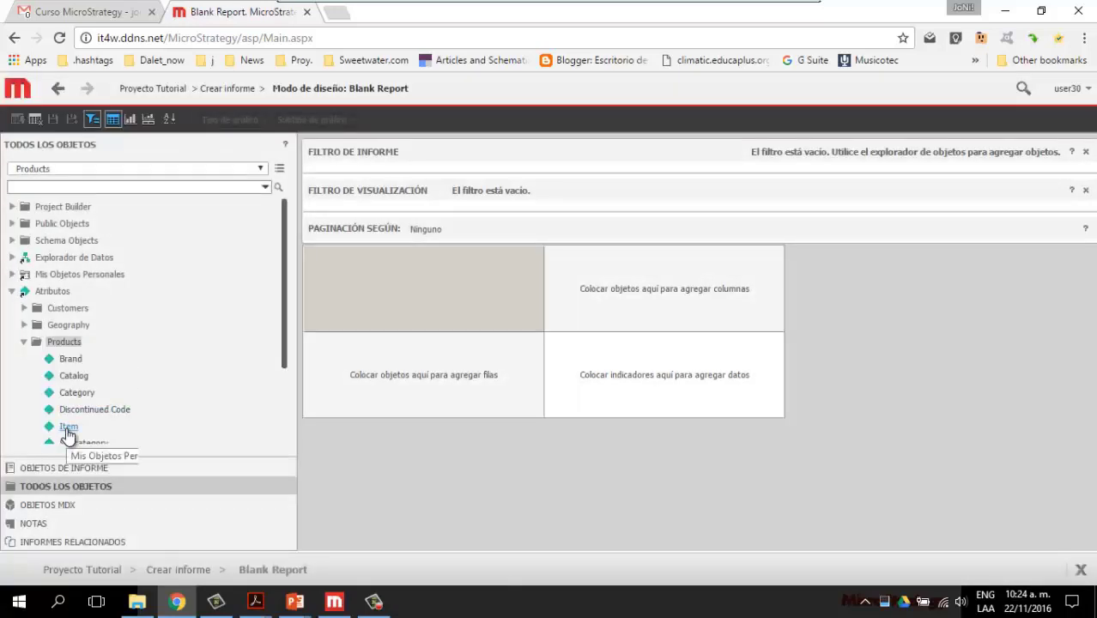
{"action": "double_click", "coordinate": [69, 428]}
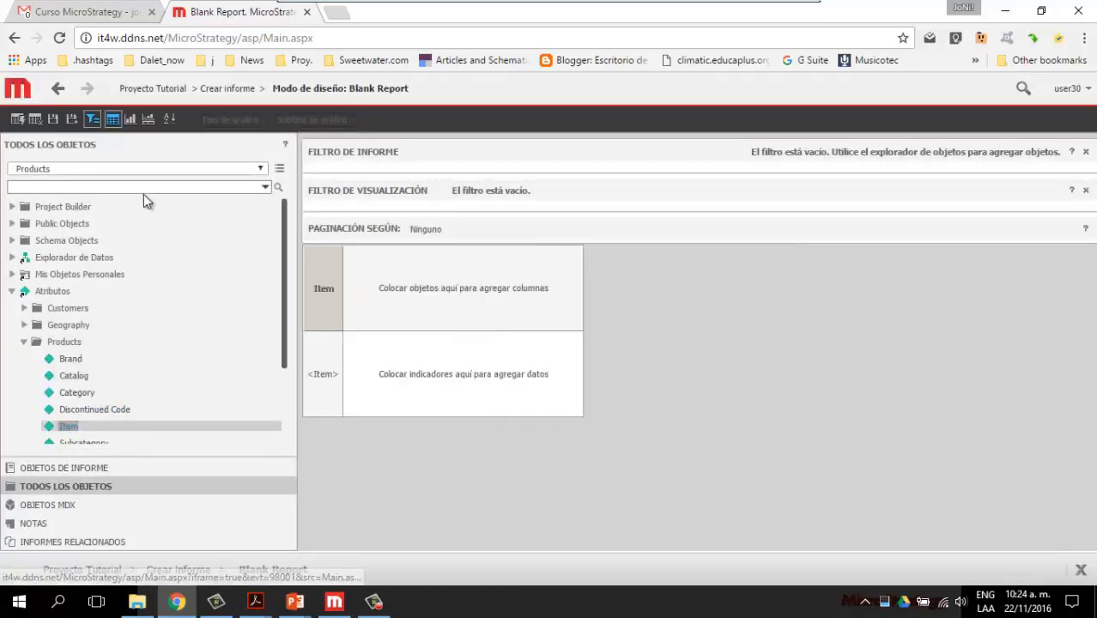
Step: Add the Cost metric from My Metric Excercises in Mis objetos to the report
{"action": "left_click", "coordinate": [82, 274]}
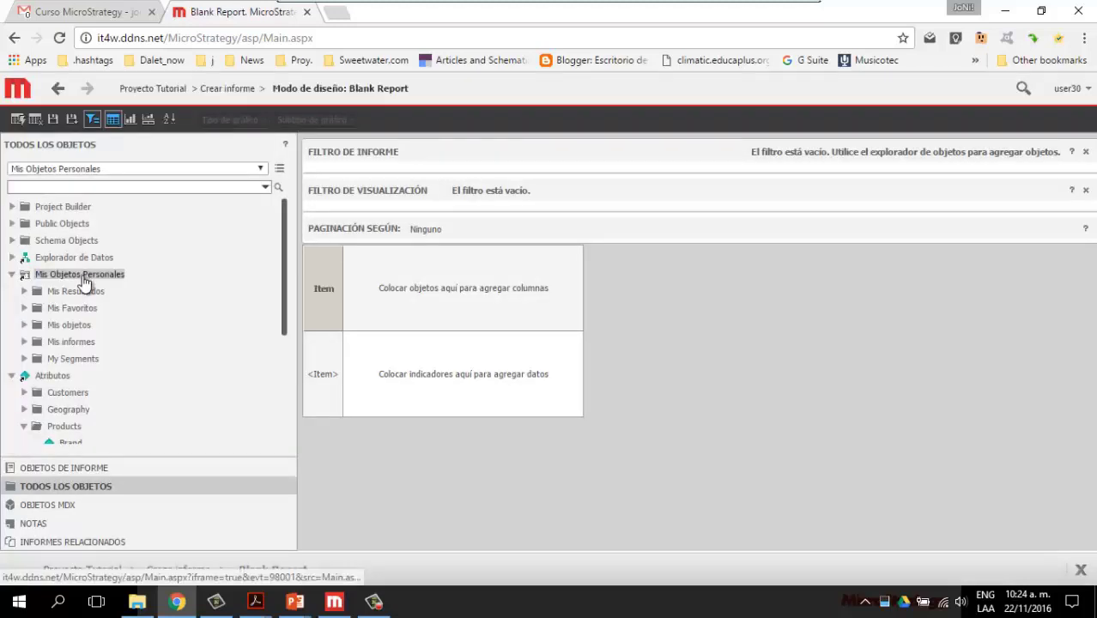
{"action": "left_click", "coordinate": [73, 324]}
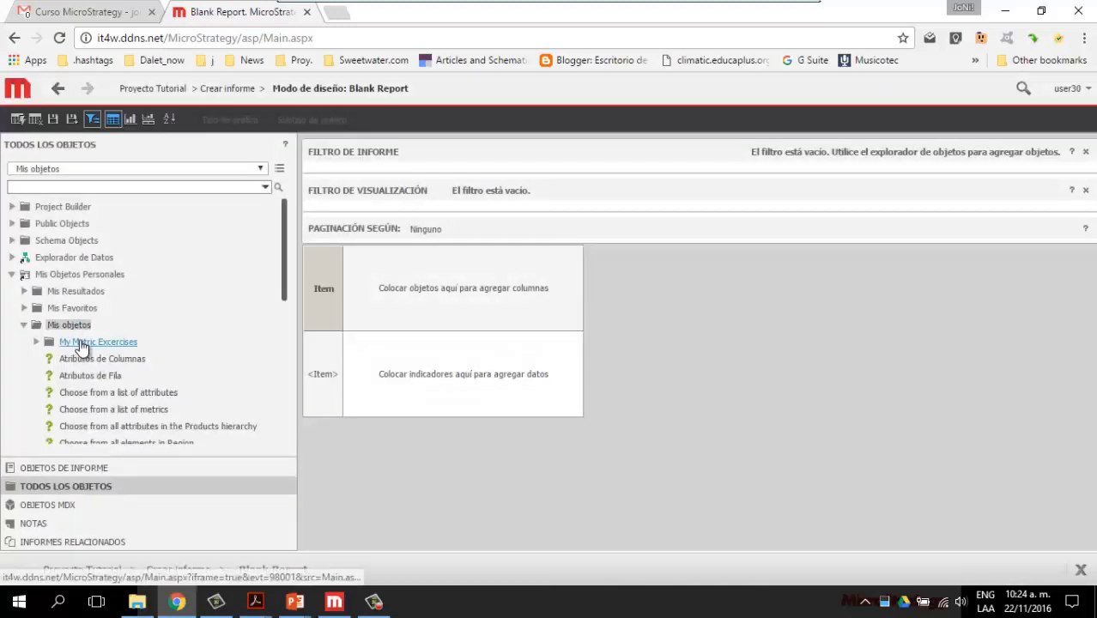
{"action": "left_click", "coordinate": [81, 340]}
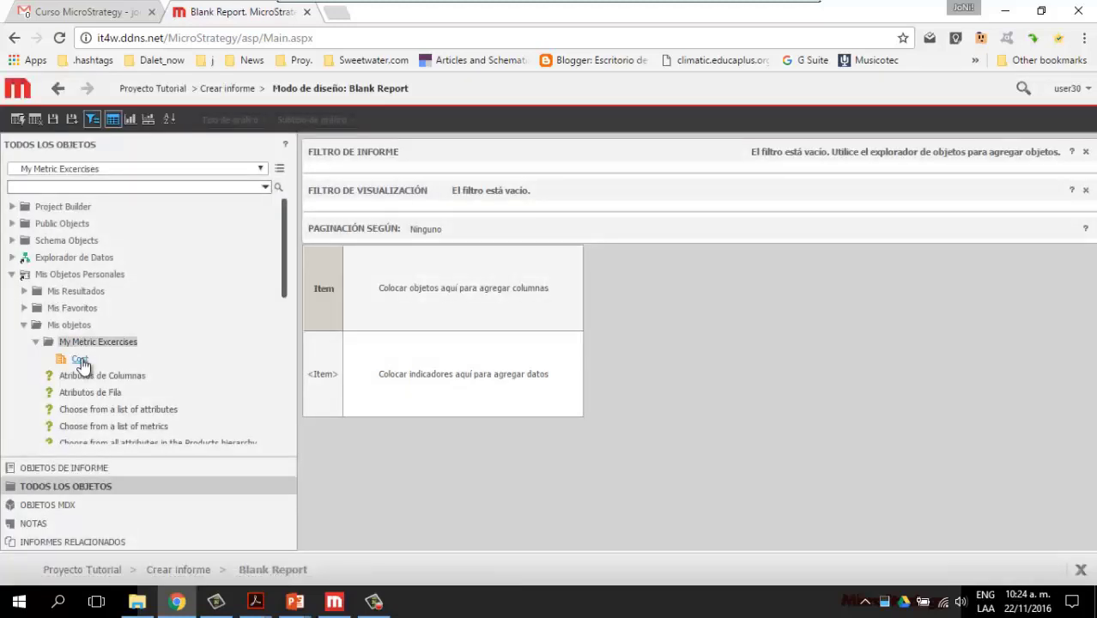
{"action": "double_click", "coordinate": [80, 360]}
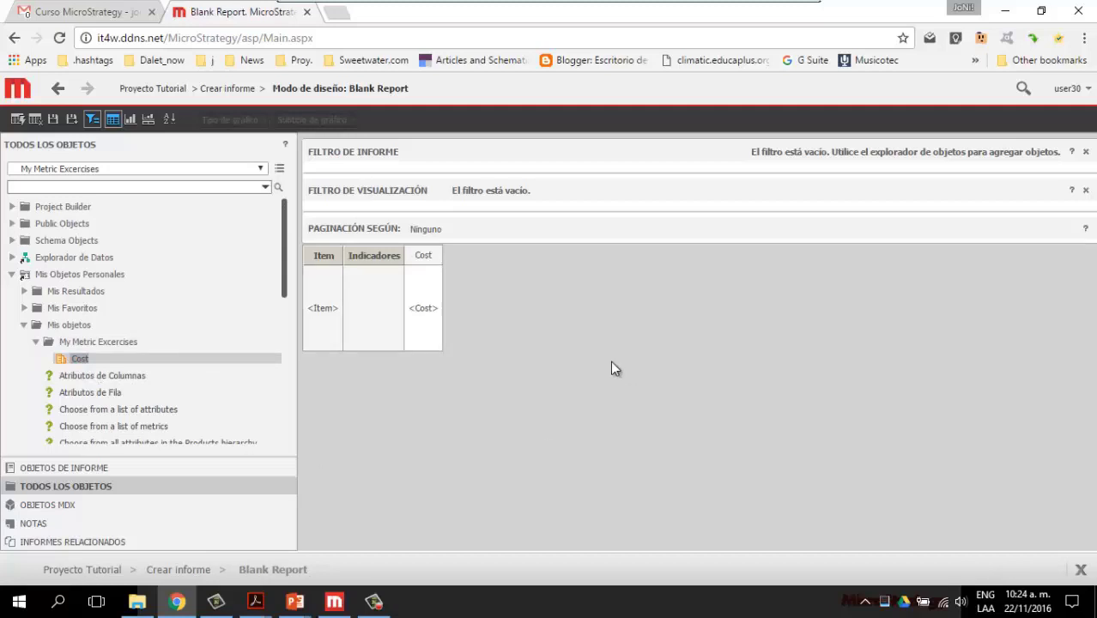
{"action": "scroll", "coordinate": [193, 379], "scroll_direction": "down", "scroll_amount": 5}
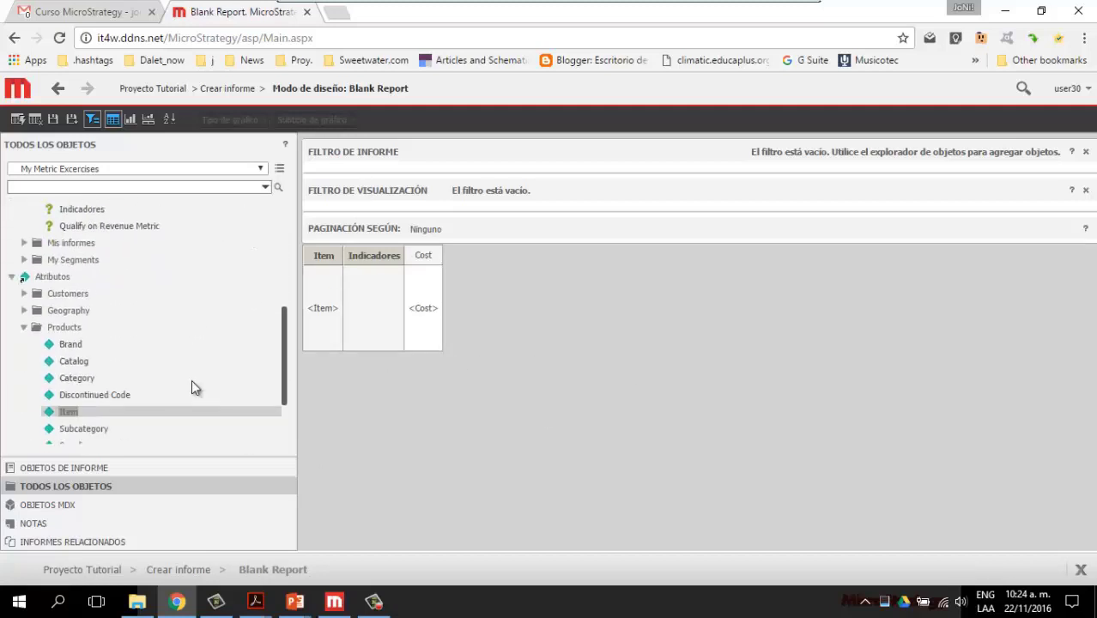
Step: Run the report and save it as _1 in the Mis informes folder
{"action": "scroll", "coordinate": [192, 380], "scroll_direction": "up", "scroll_amount": 5}
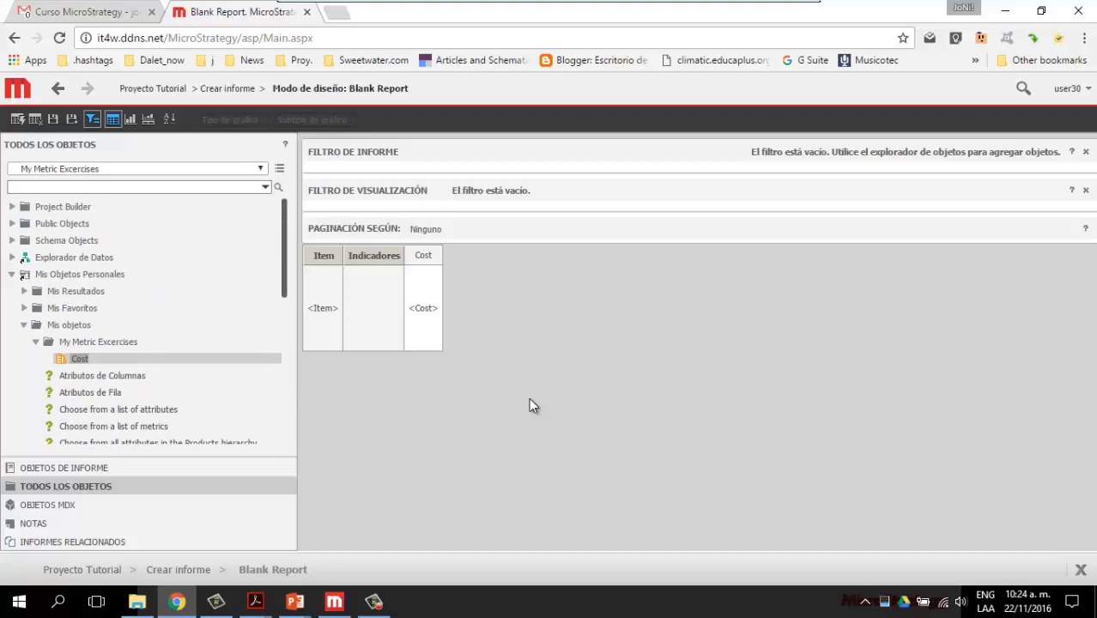
{"action": "left_click", "coordinate": [22, 122]}
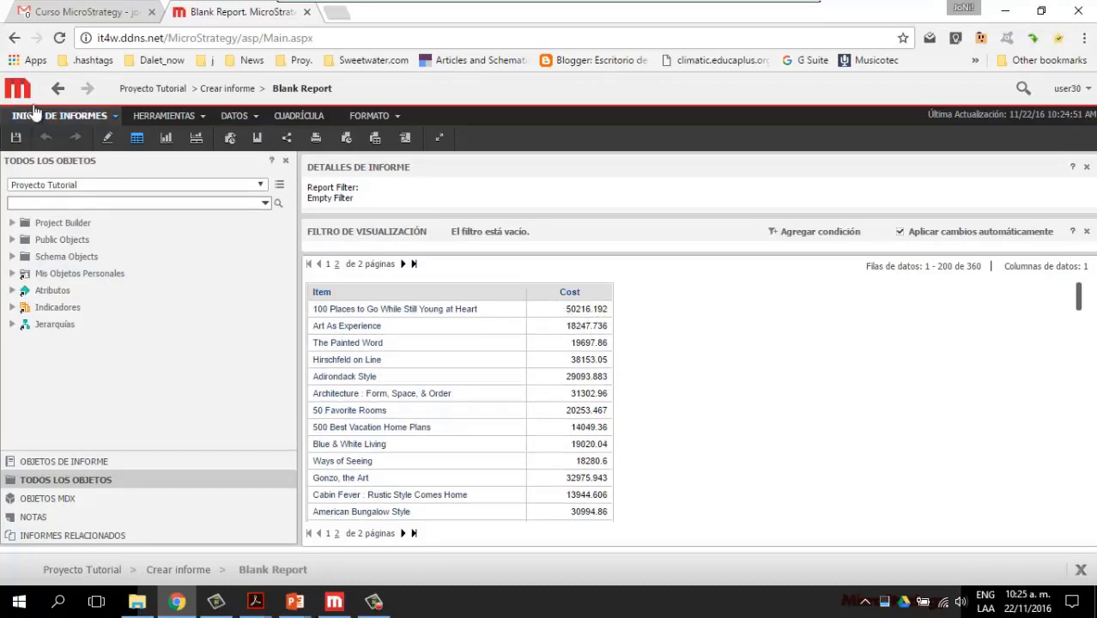
{"action": "left_click", "coordinate": [16, 139]}
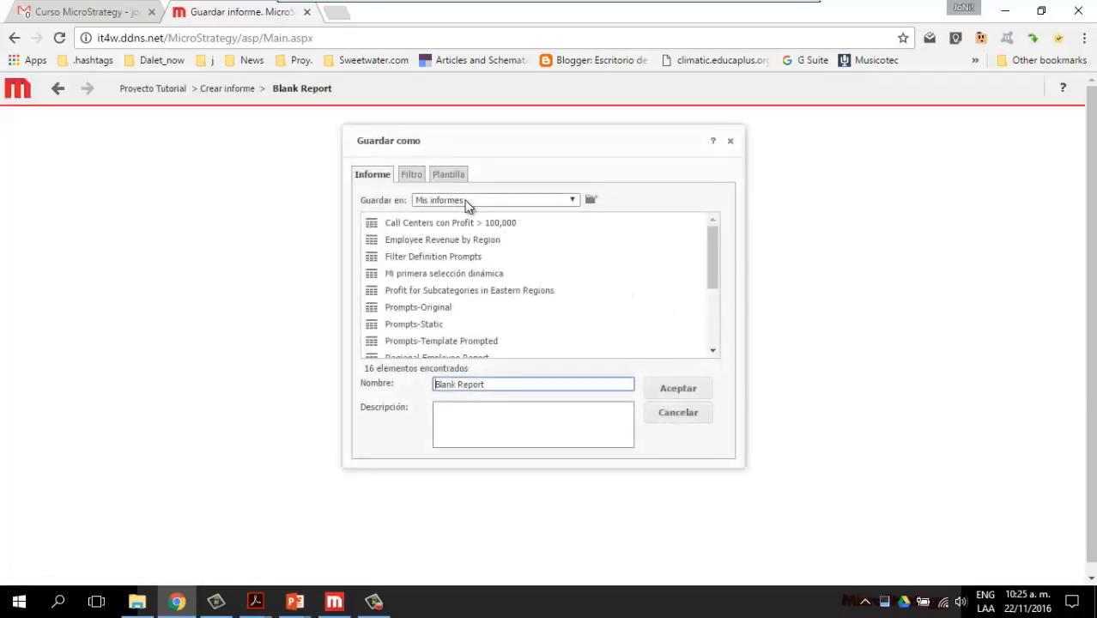
{"action": "left_click", "coordinate": [469, 203]}
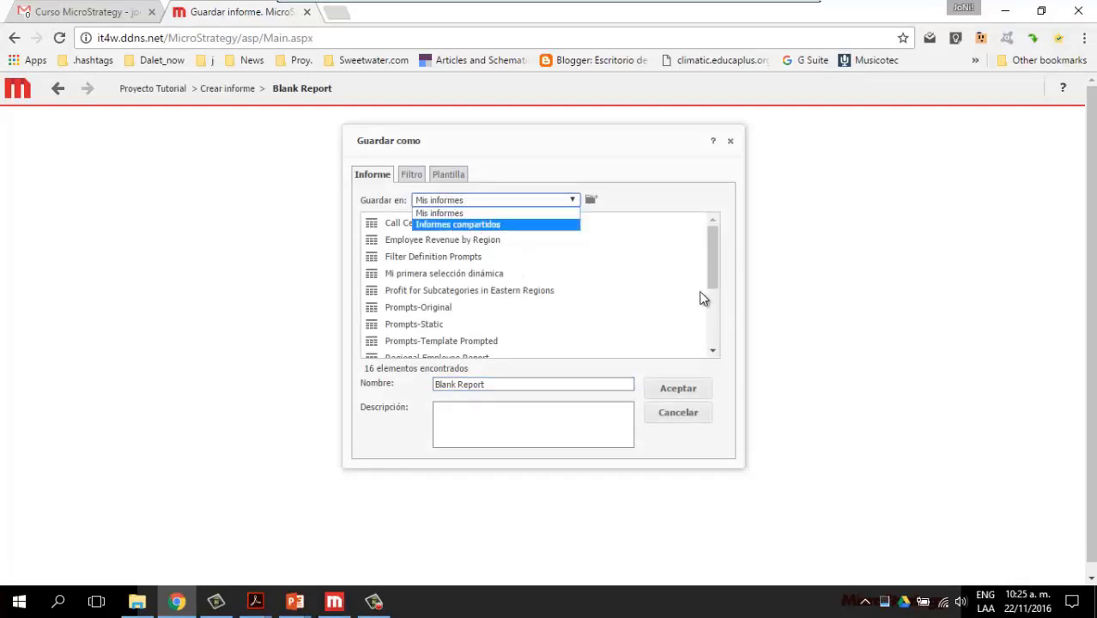
{"action": "left_click", "coordinate": [442, 212]}
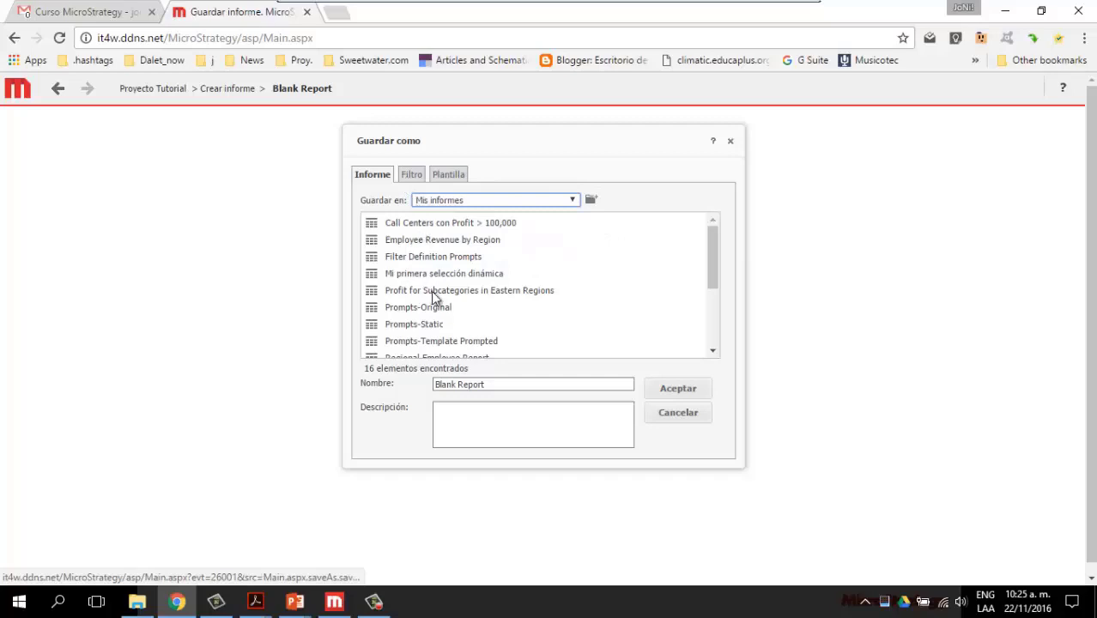
{"action": "left_click_drag", "start_coordinate": [523, 383], "coordinate": [282, 363]}
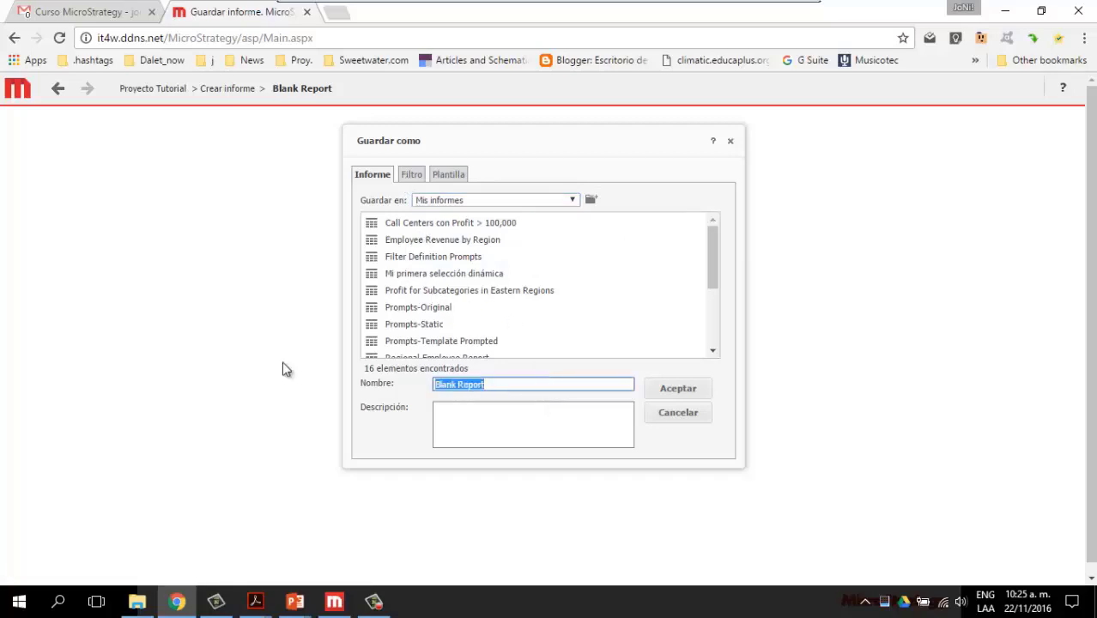
{"action": "key", "text": "BackSpace"}
{"action": "type", "text": "_1"}
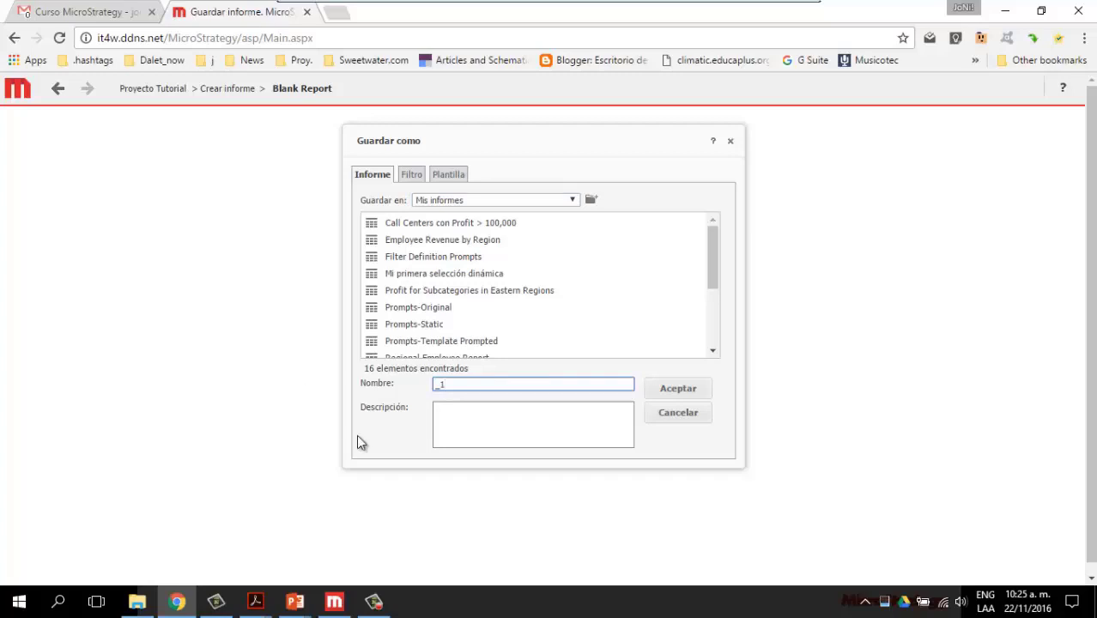
{"action": "left_click", "coordinate": [671, 393]}
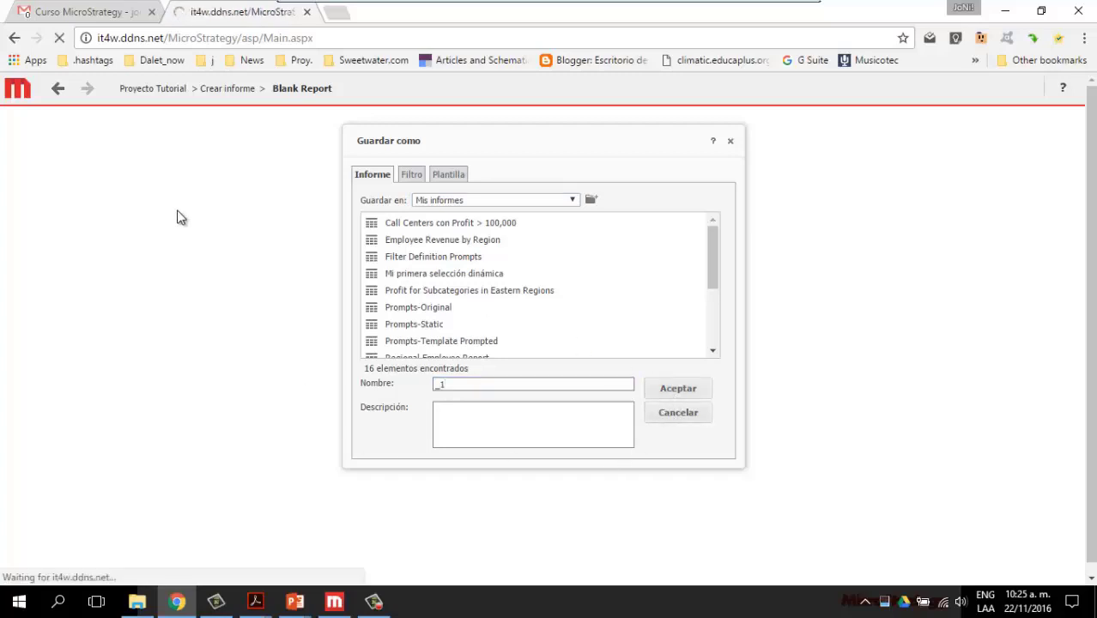
Step: Open the Cost metric from the My Metric Excercises folder in Mis objetos for editing
{"action": "left_click", "coordinate": [14, 91]}
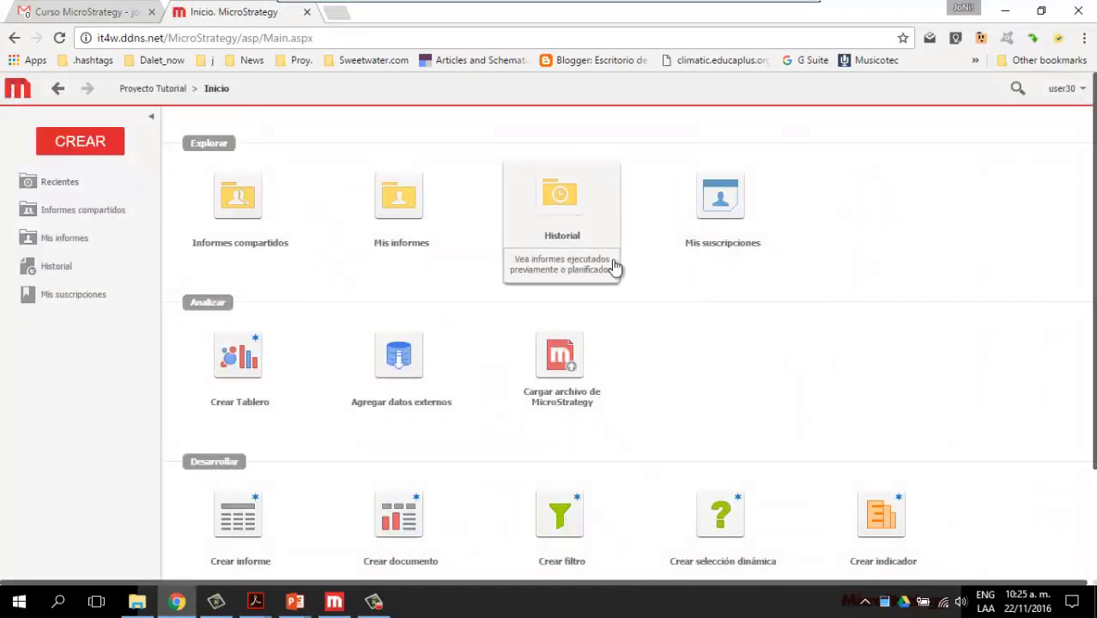
{"action": "left_click", "coordinate": [75, 245]}
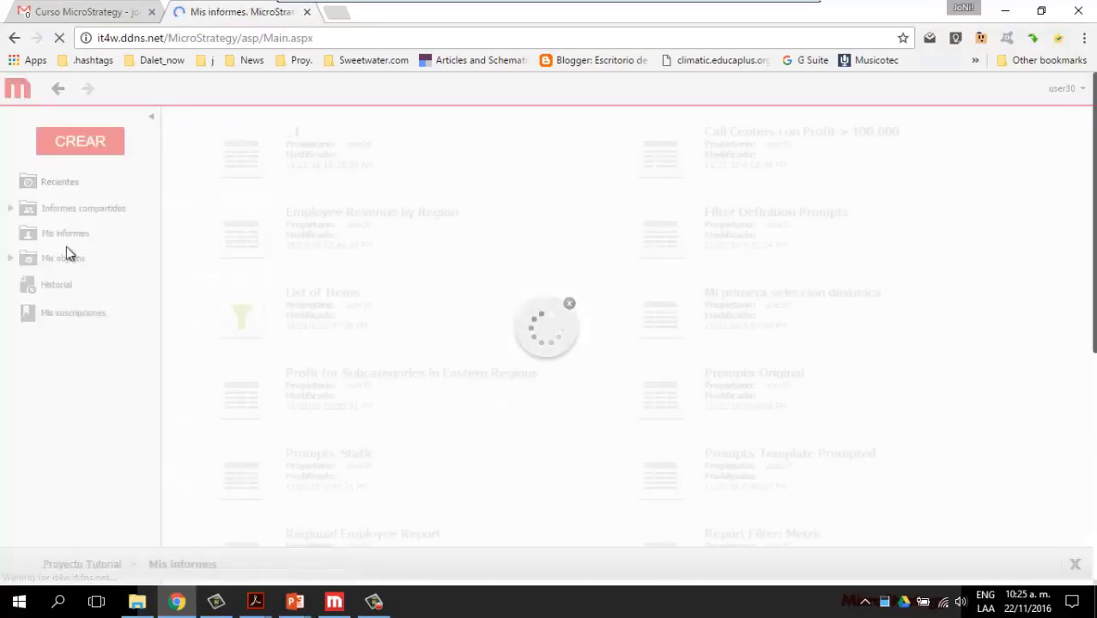
{"action": "left_click", "coordinate": [67, 257]}
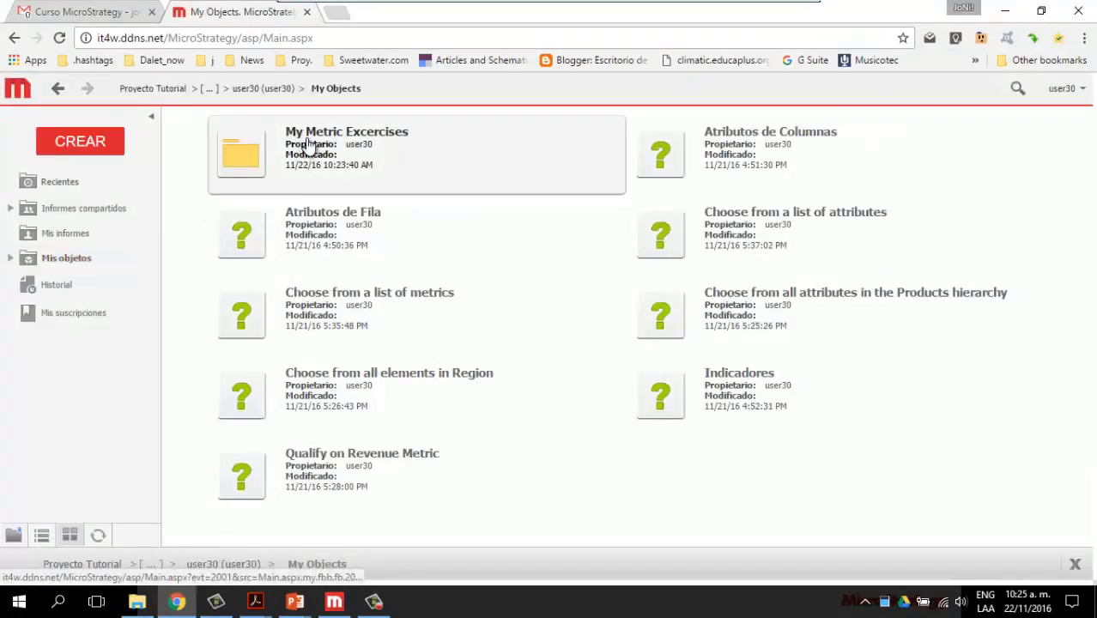
{"action": "left_click", "coordinate": [307, 135]}
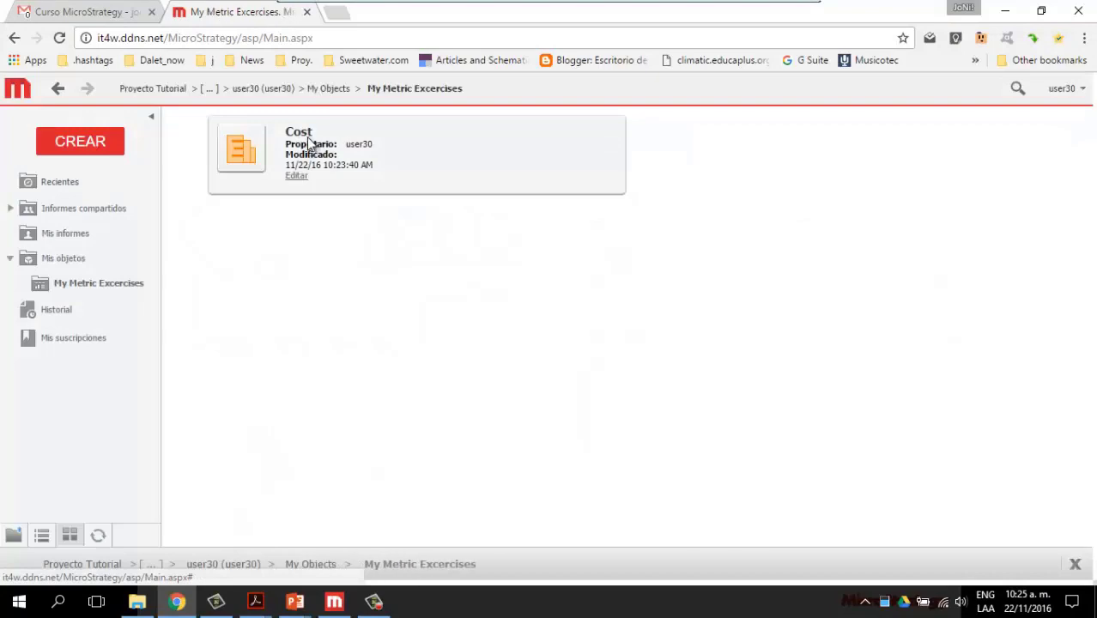
{"action": "left_click", "coordinate": [309, 143]}
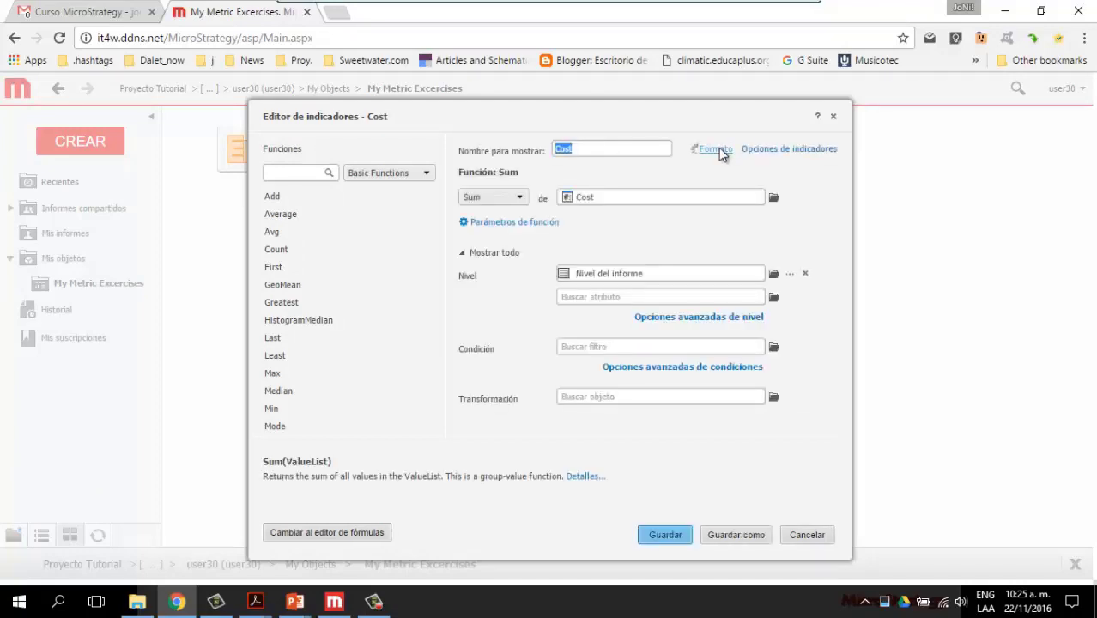
Step: Clear all formatting from the Cost metric's headers (Encabezados de indicador)
{"action": "left_click", "coordinate": [717, 150]}
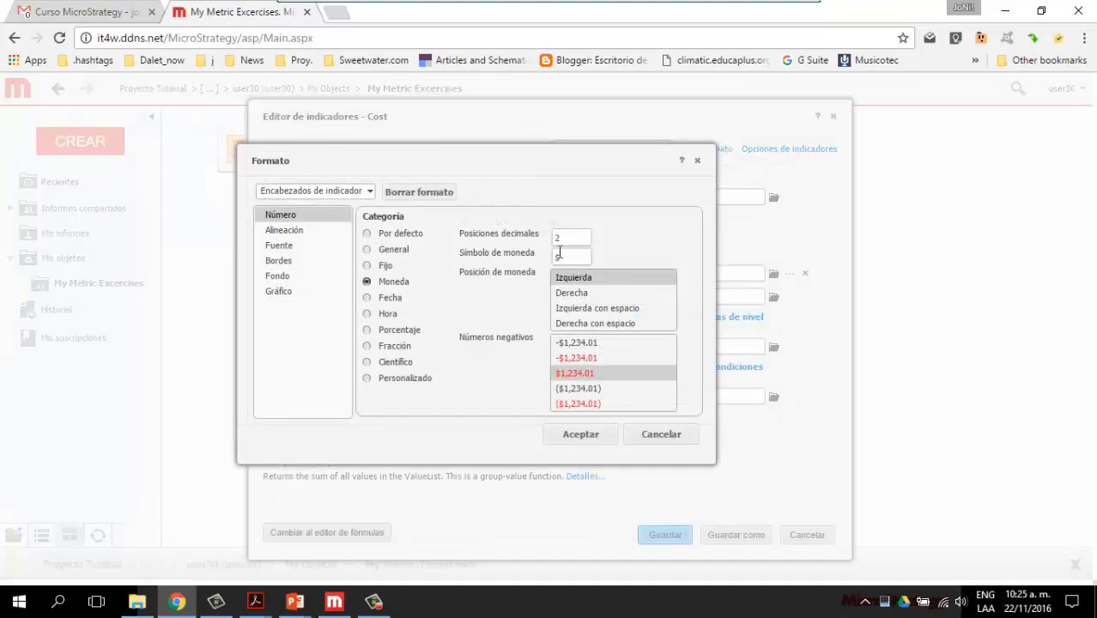
{"action": "left_click", "coordinate": [369, 191]}
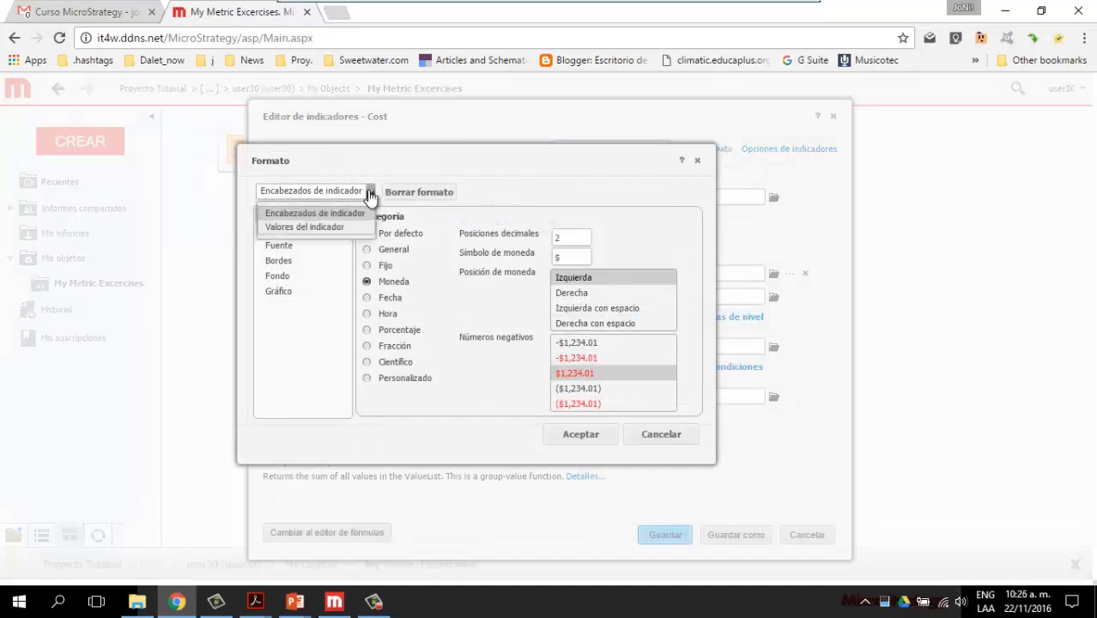
{"action": "left_click", "coordinate": [536, 190]}
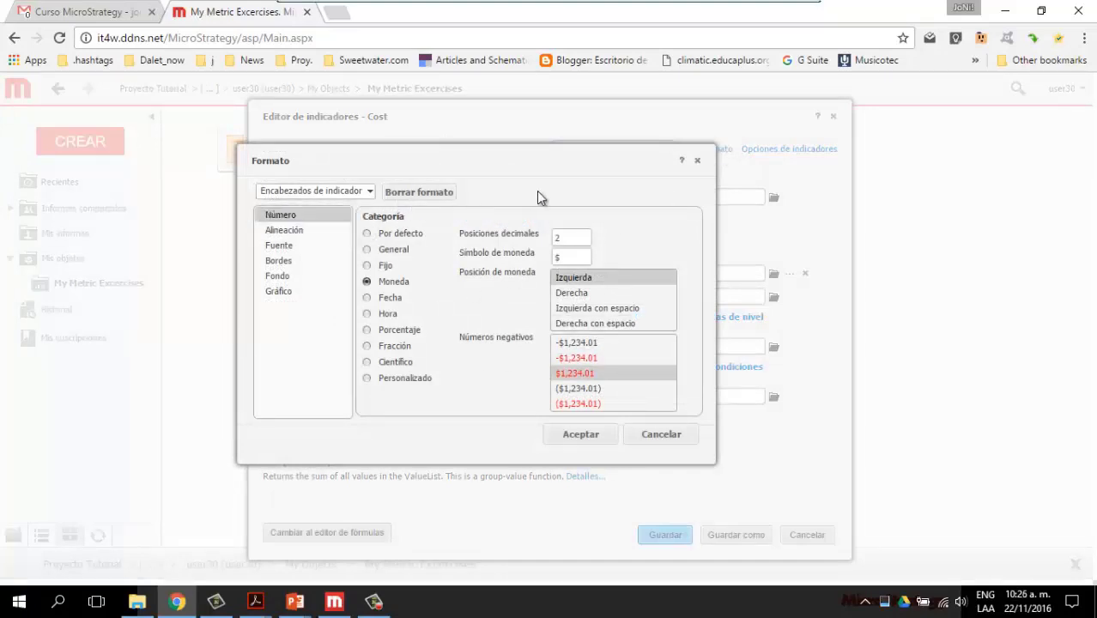
{"action": "left_click", "coordinate": [409, 191]}
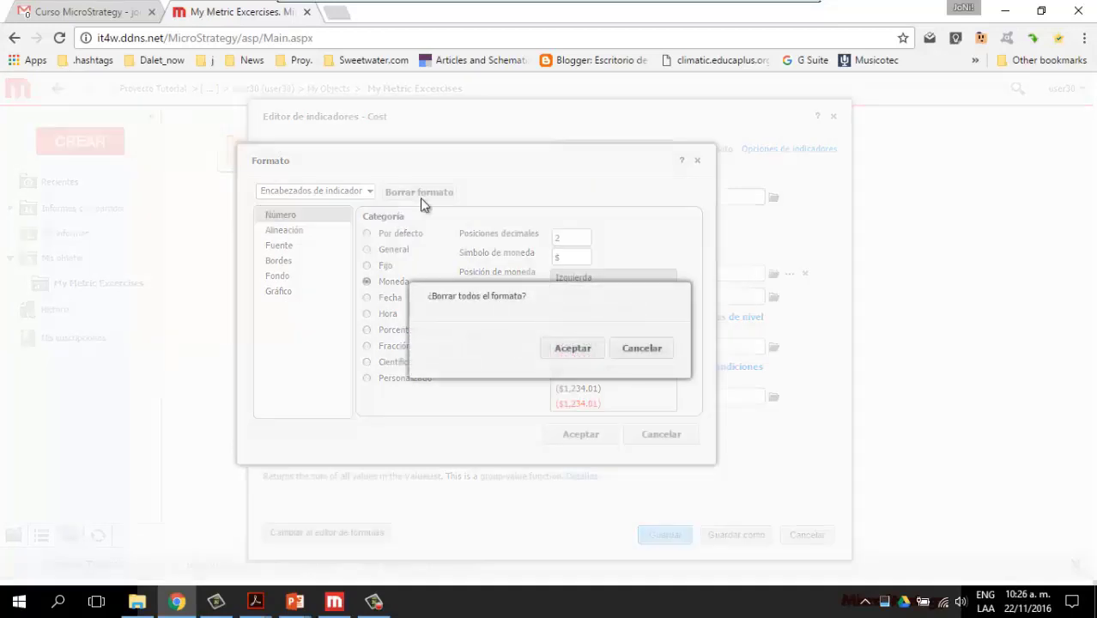
{"action": "left_click", "coordinate": [572, 348]}
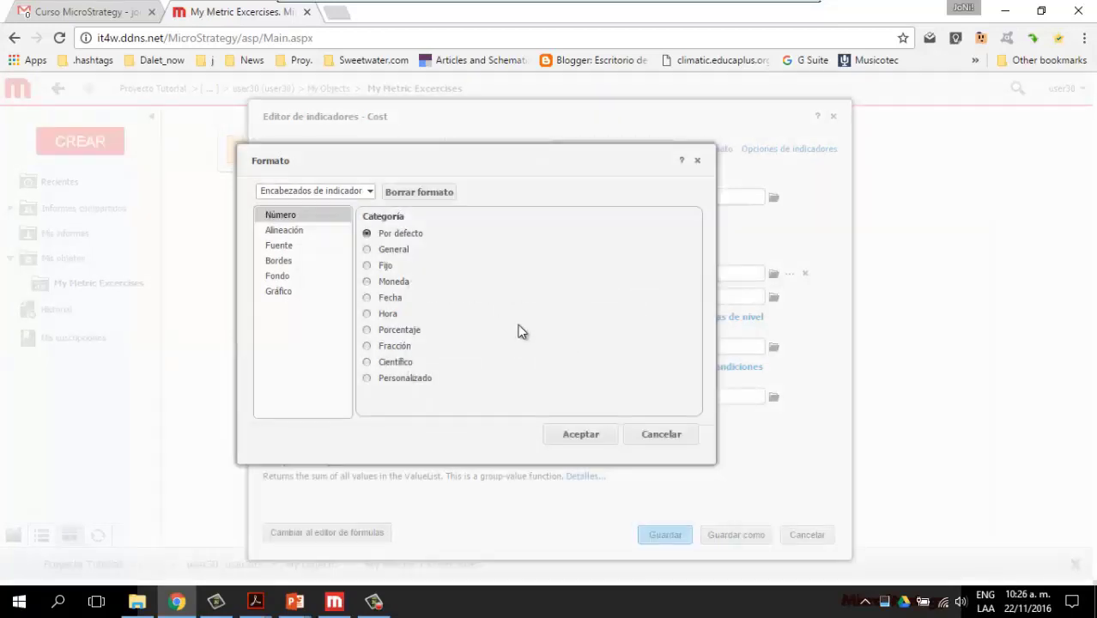
Step: Format the metric values as Moneda with the $ symbol and red $1,234.01 negative numbers, and save the Cost metric
{"action": "left_click", "coordinate": [371, 192]}
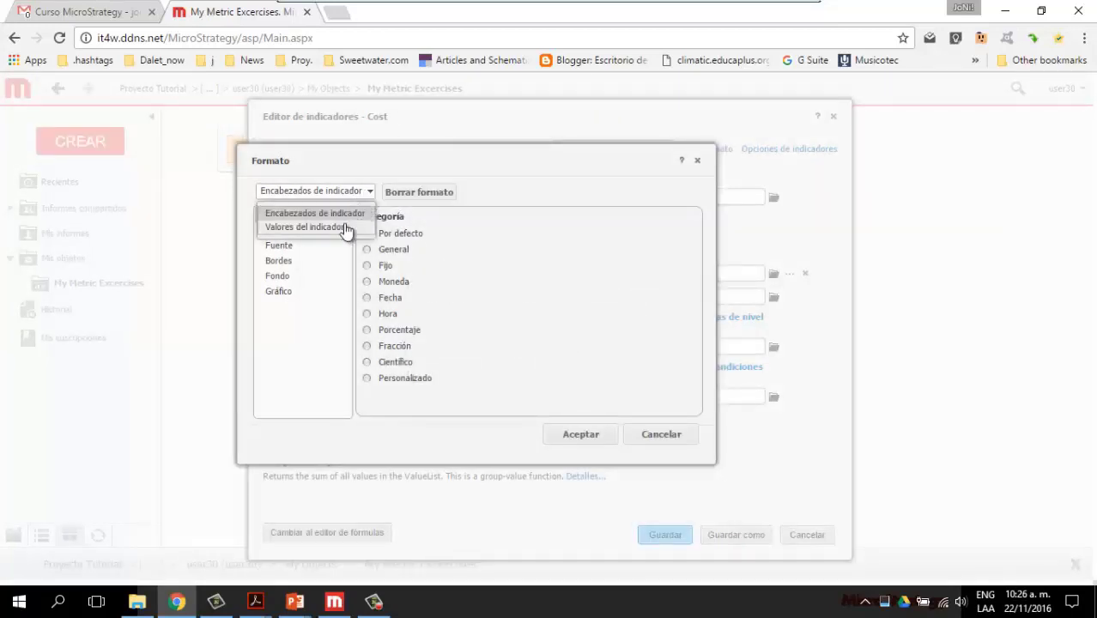
{"action": "left_click", "coordinate": [345, 226]}
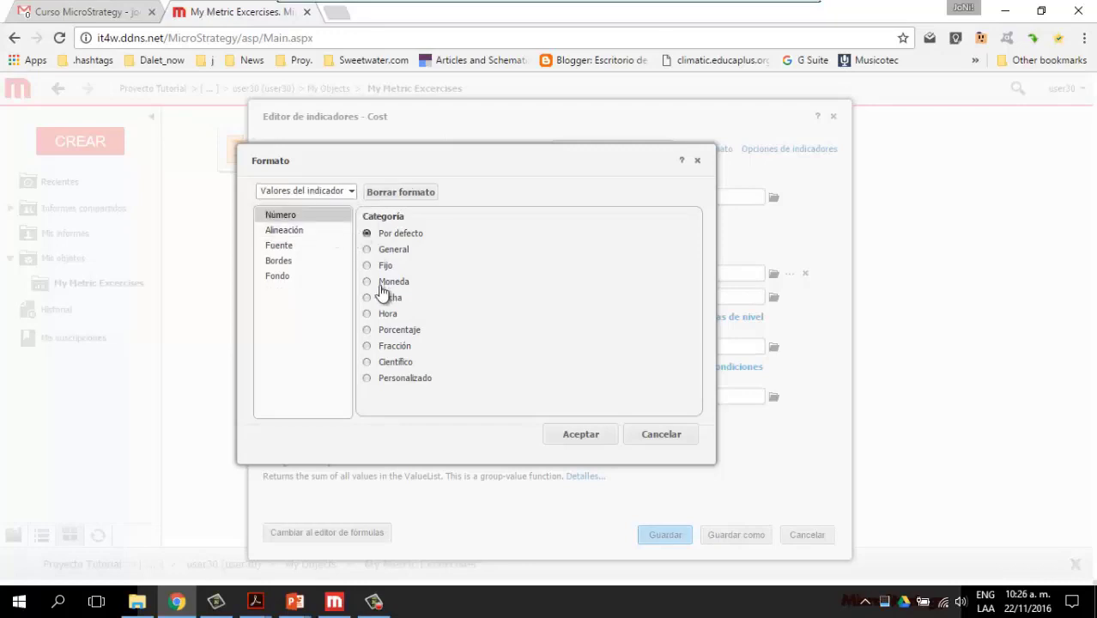
{"action": "left_click", "coordinate": [367, 282]}
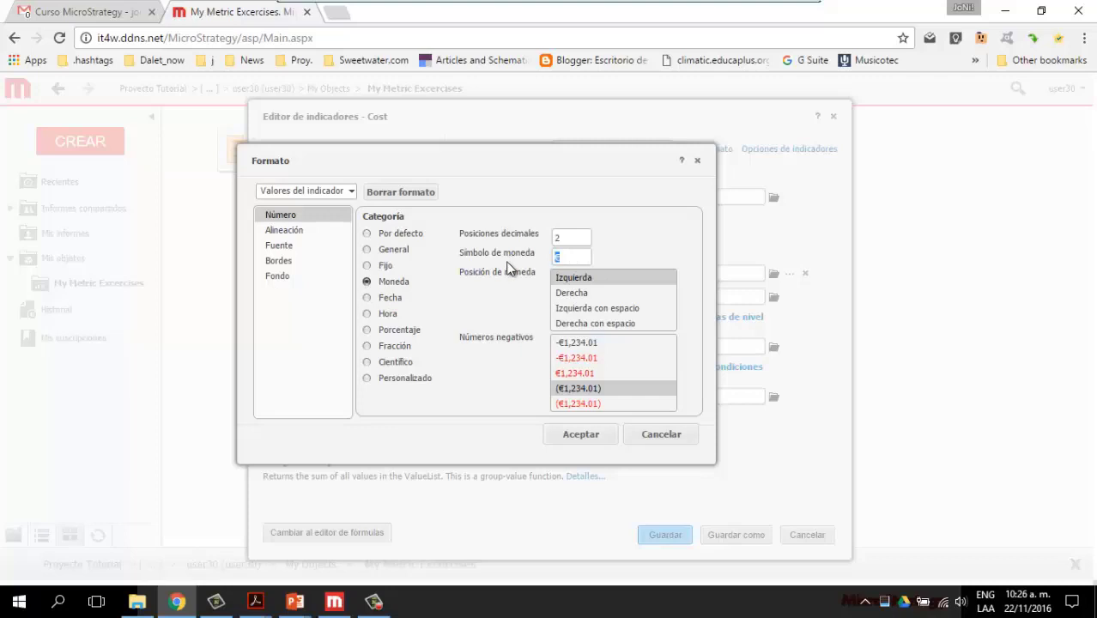
{"action": "type", "text": "$"}
{"action": "left_click", "coordinate": [593, 375]}
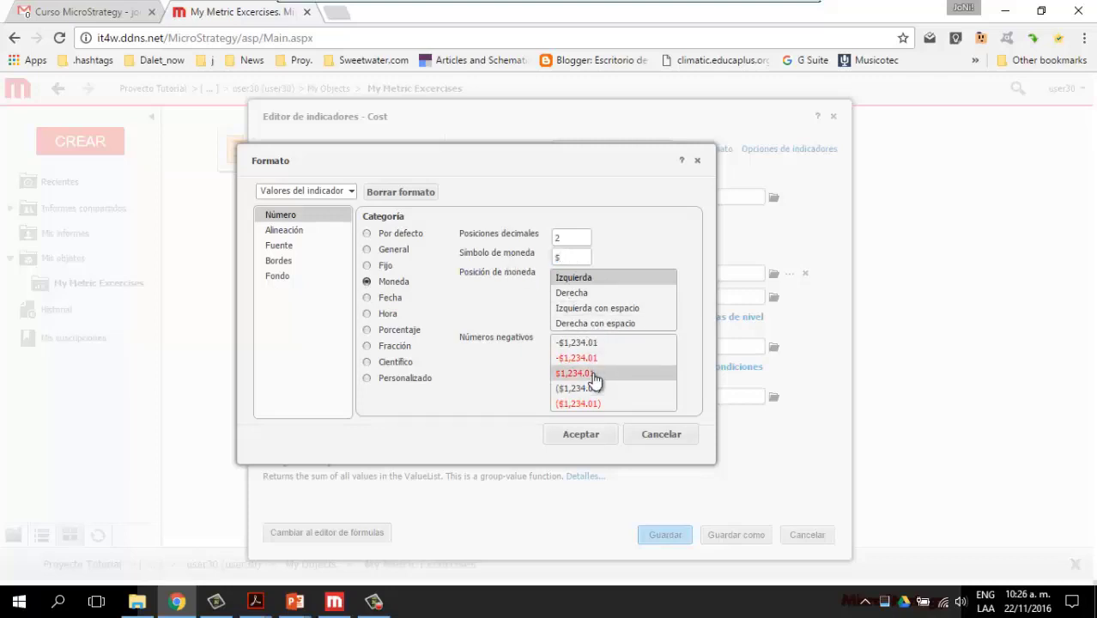
{"action": "left_click", "coordinate": [582, 436]}
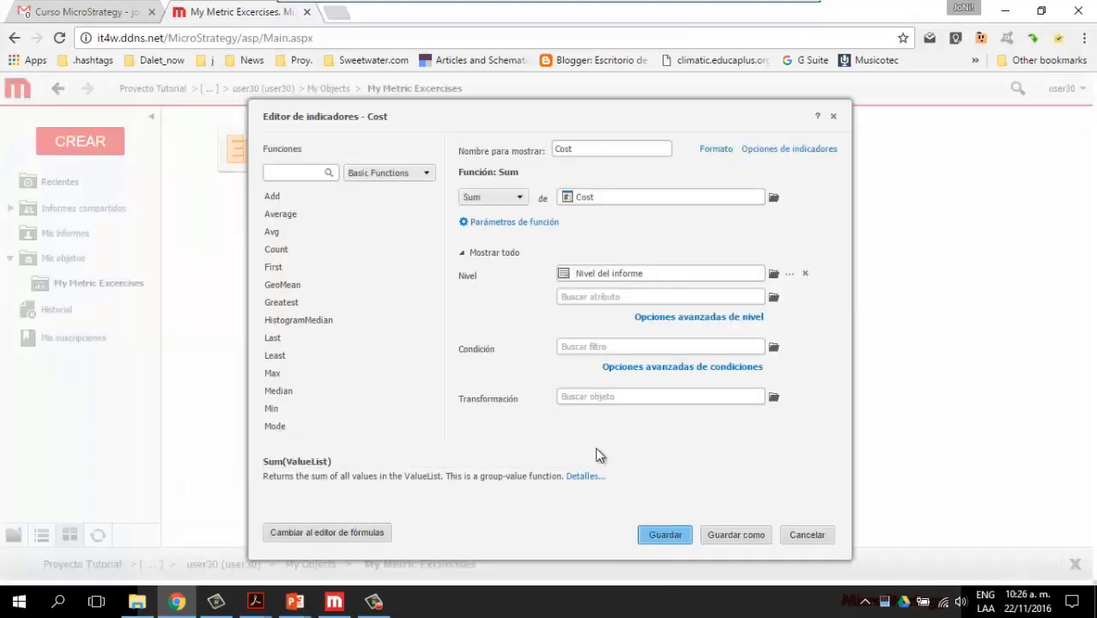
{"action": "left_click", "coordinate": [661, 536]}
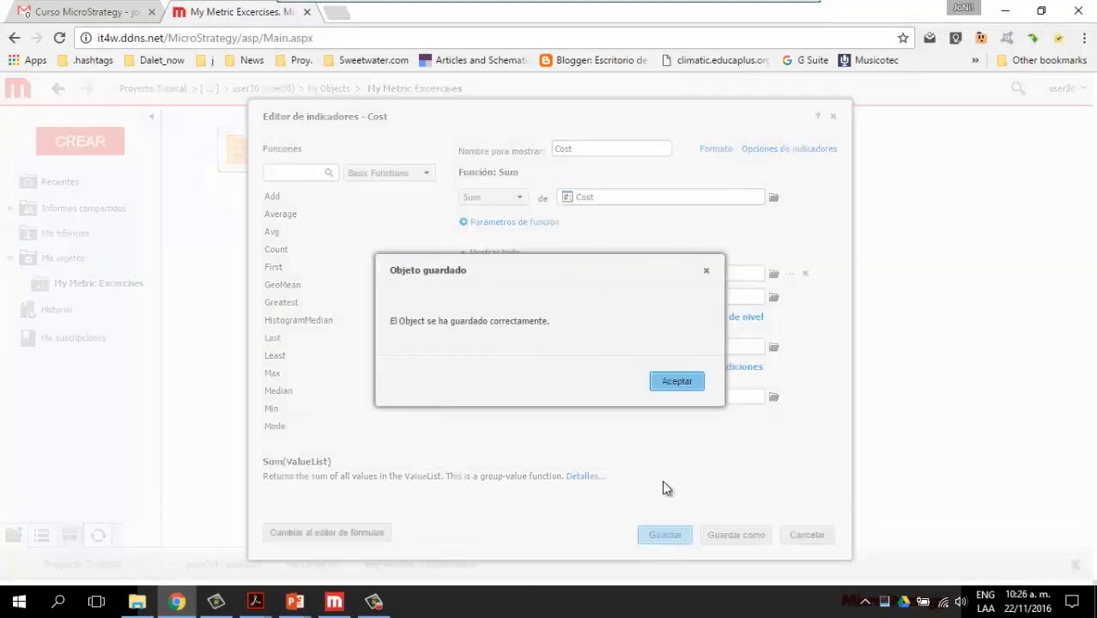
{"action": "left_click", "coordinate": [676, 382]}
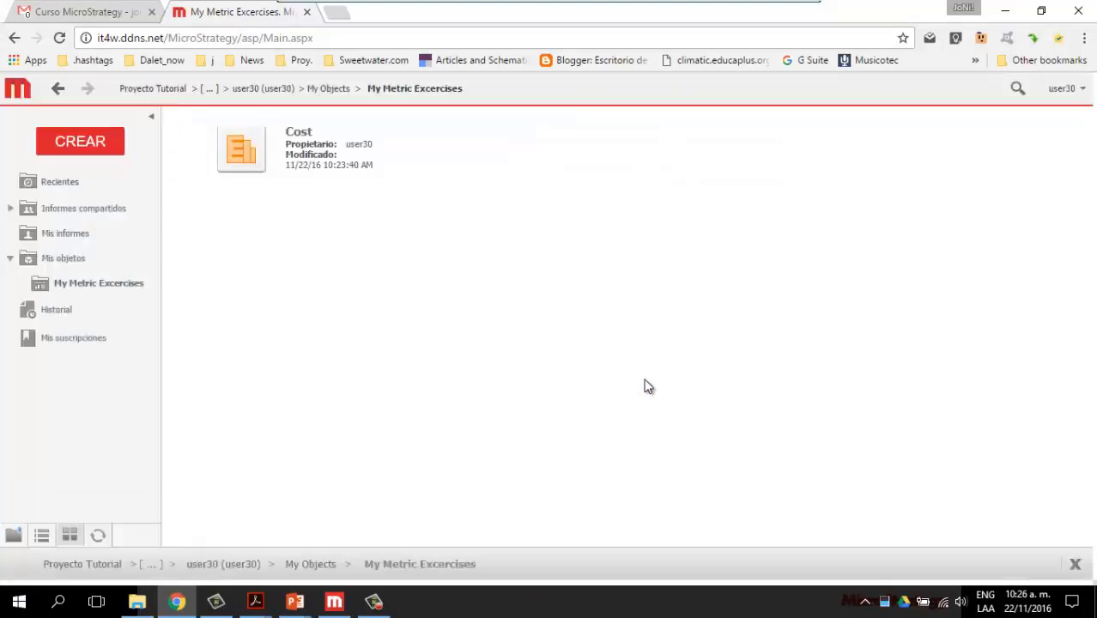
Step: Open the _1 report from Mis informes and add the Subcategory attribute from Products before the Item column
{"action": "left_click", "coordinate": [56, 236]}
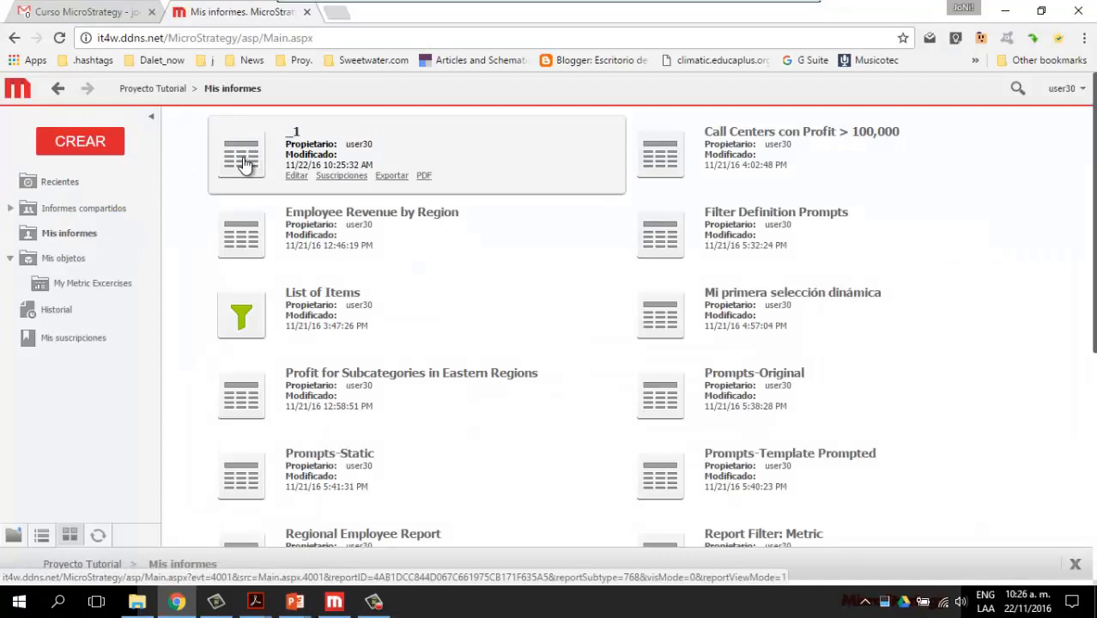
{"action": "left_click", "coordinate": [242, 159]}
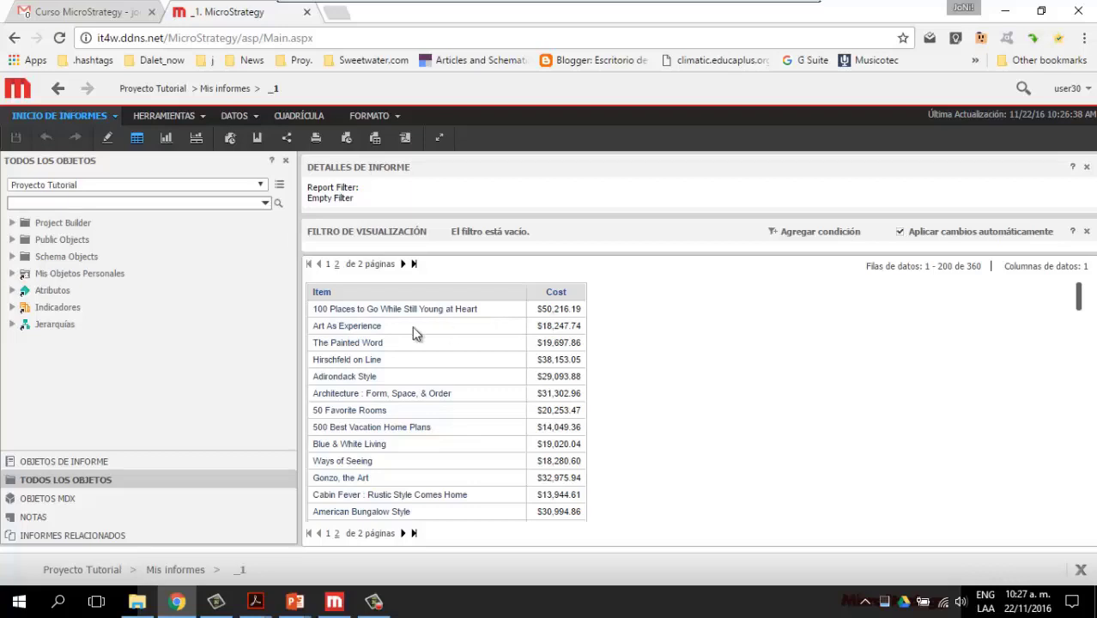
{"action": "left_click", "coordinate": [53, 292]}
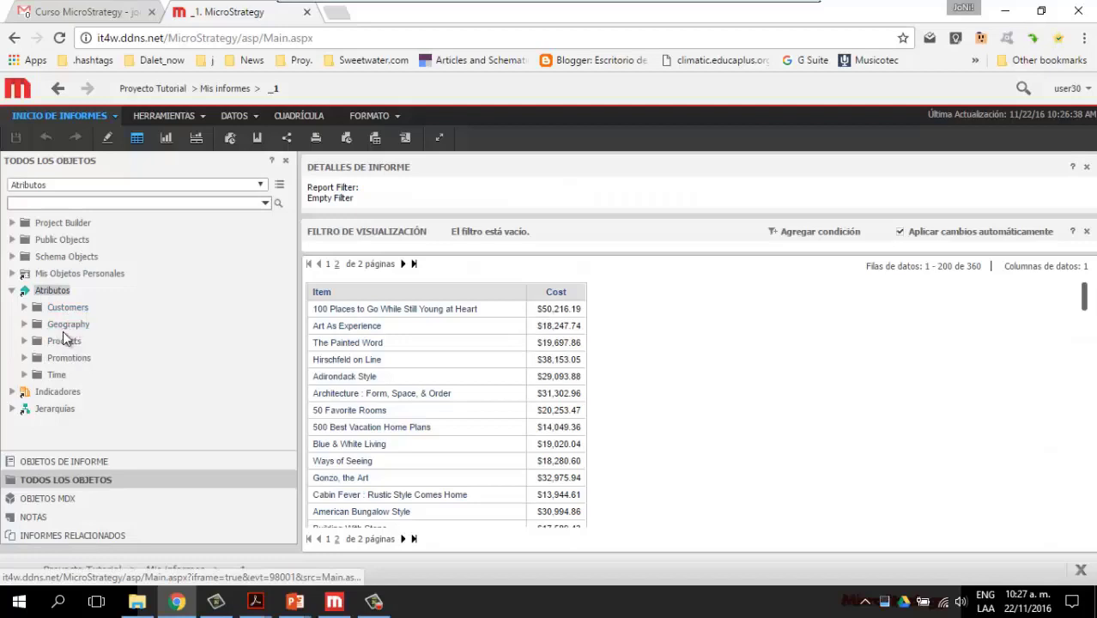
{"action": "left_click", "coordinate": [62, 340]}
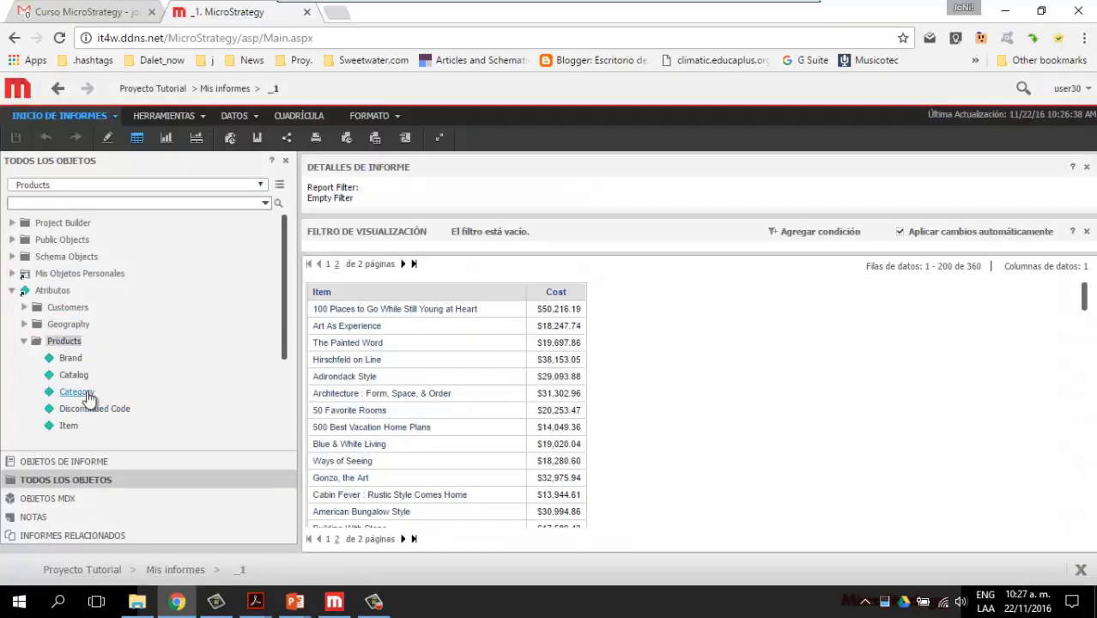
{"action": "scroll", "coordinate": [87, 392], "scroll_direction": "down", "scroll_amount": 2}
{"action": "left_click_drag", "start_coordinate": [79, 328], "coordinate": [318, 363]}
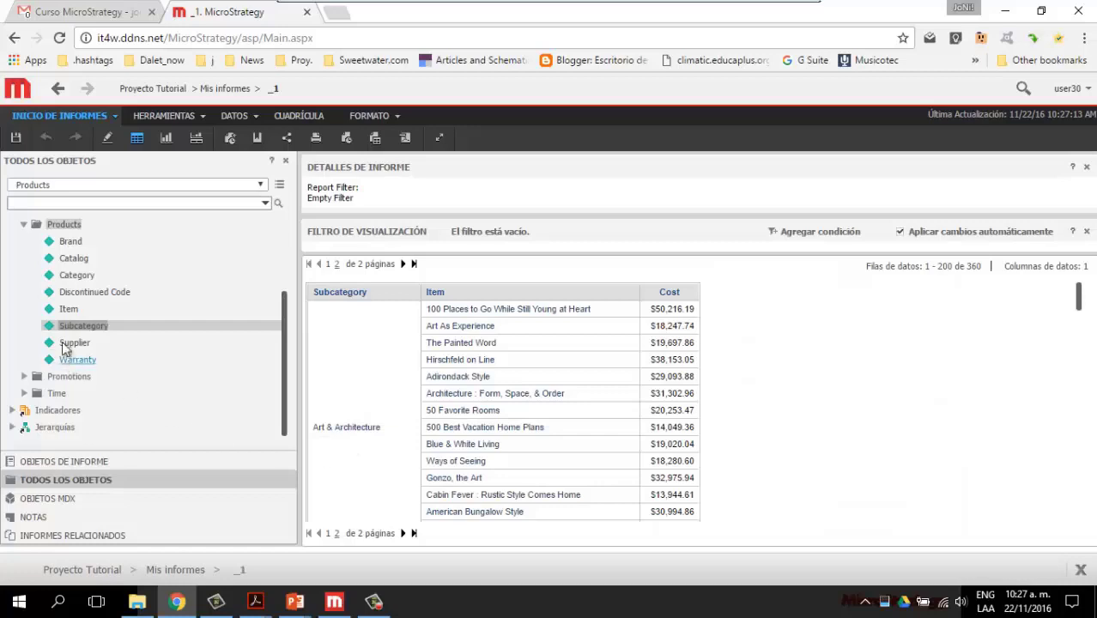
Step: Add the Category attribute from Products before the Subcategory column and review the report rows
{"action": "left_click_drag", "start_coordinate": [76, 273], "coordinate": [313, 343]}
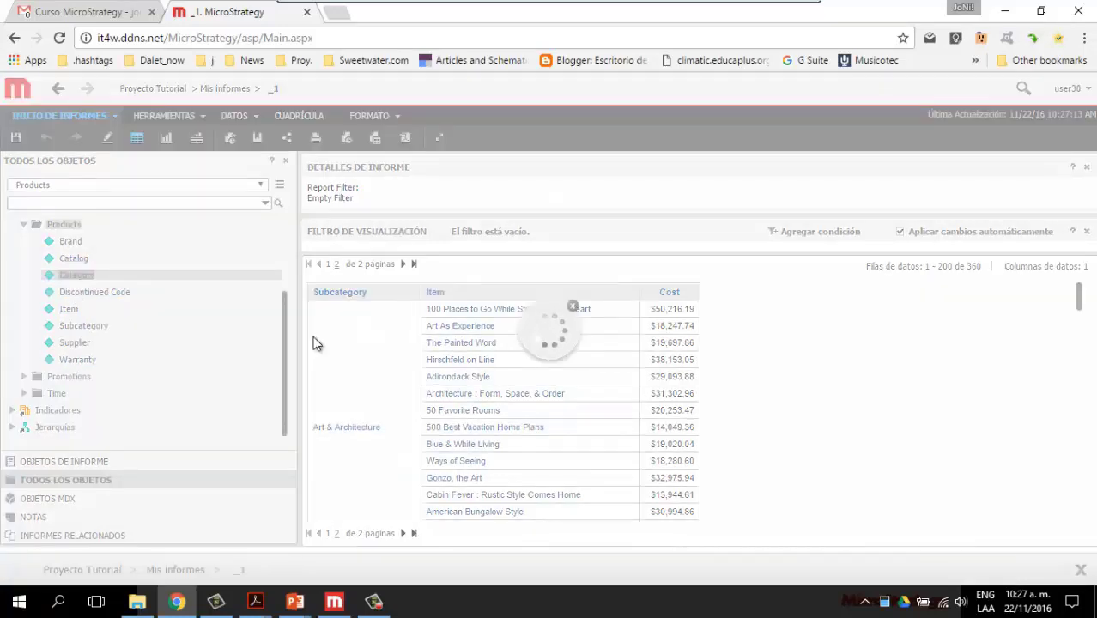
{"action": "scroll", "coordinate": [383, 365], "scroll_direction": "down", "scroll_amount": 10}
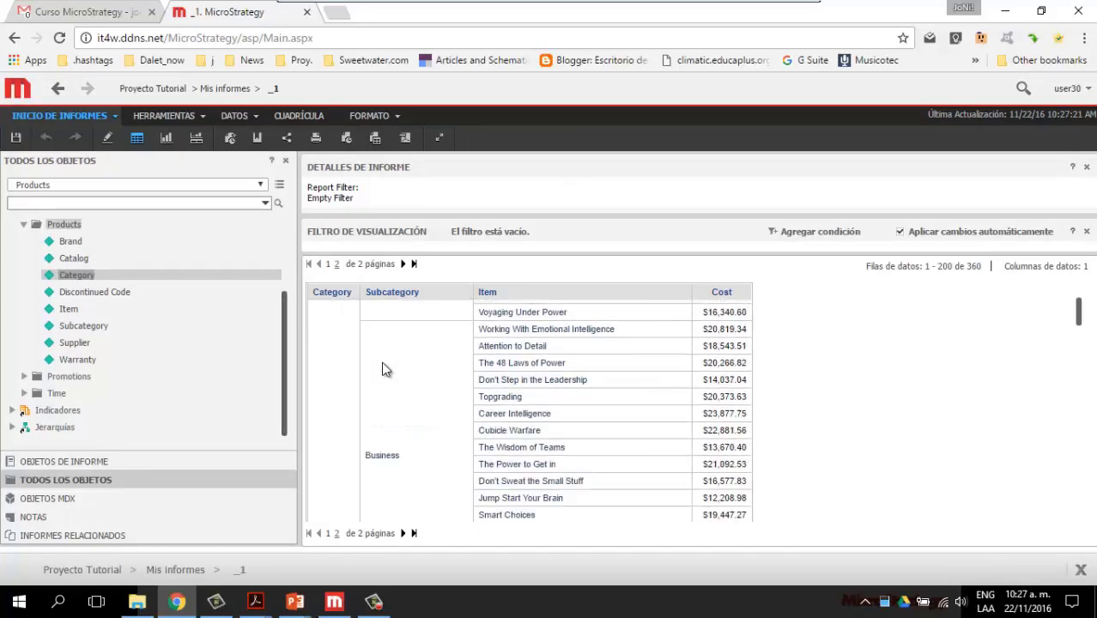
{"action": "scroll", "coordinate": [383, 367], "scroll_direction": "down", "scroll_amount": 3}
{"action": "scroll", "coordinate": [384, 368], "scroll_direction": "up", "scroll_amount": 3}
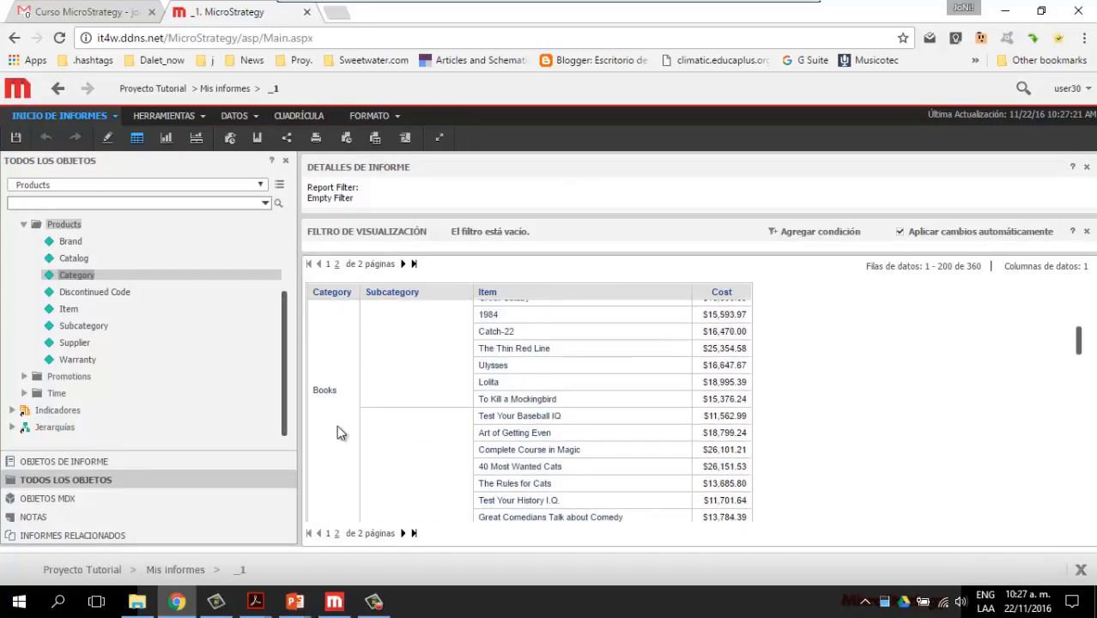
{"action": "scroll", "coordinate": [384, 448], "scroll_direction": "up", "scroll_amount": 4}
{"action": "scroll", "coordinate": [383, 448], "scroll_direction": "up", "scroll_amount": 2}
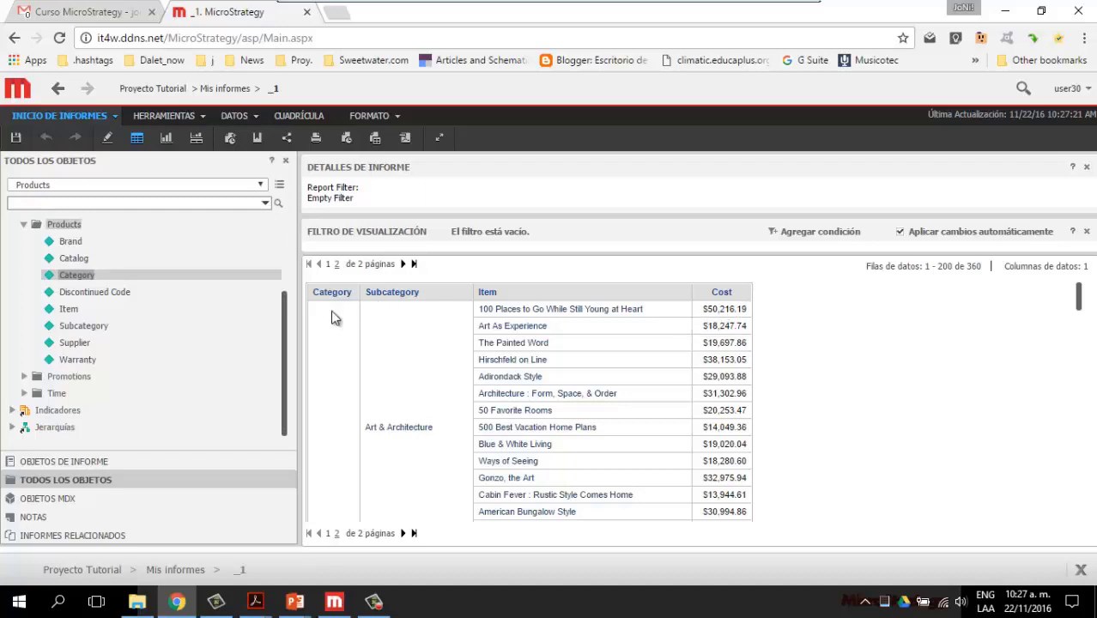
Step: Add the Month attribute from Time before the Category column and review the report rows
{"action": "left_click", "coordinate": [23, 225]}
{"action": "left_click", "coordinate": [24, 374]}
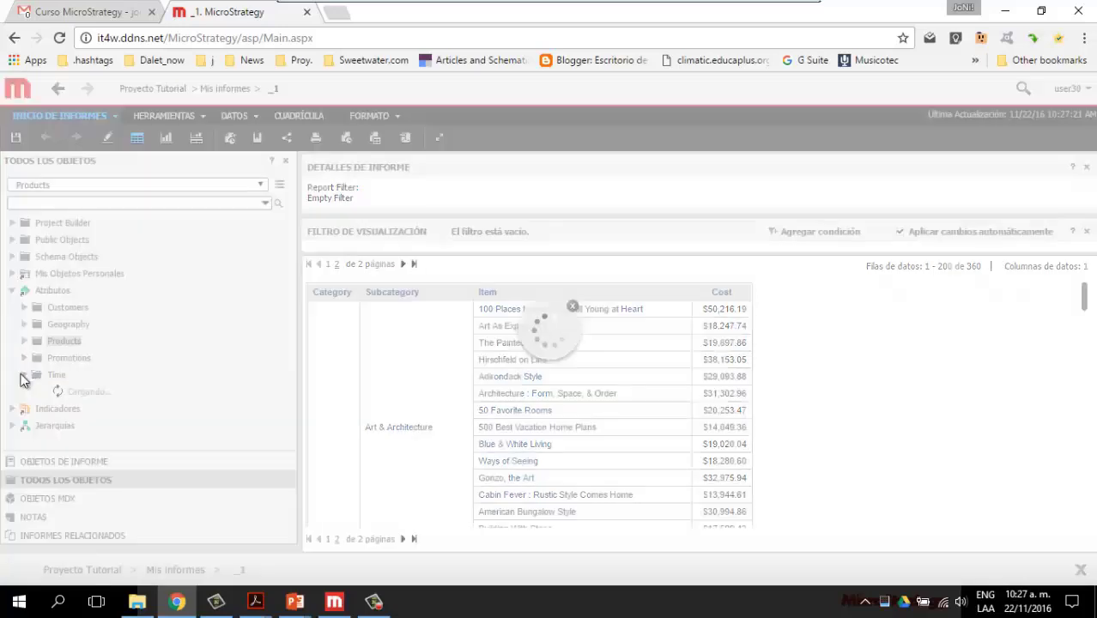
{"action": "left_click_drag", "start_coordinate": [74, 411], "coordinate": [317, 400]}
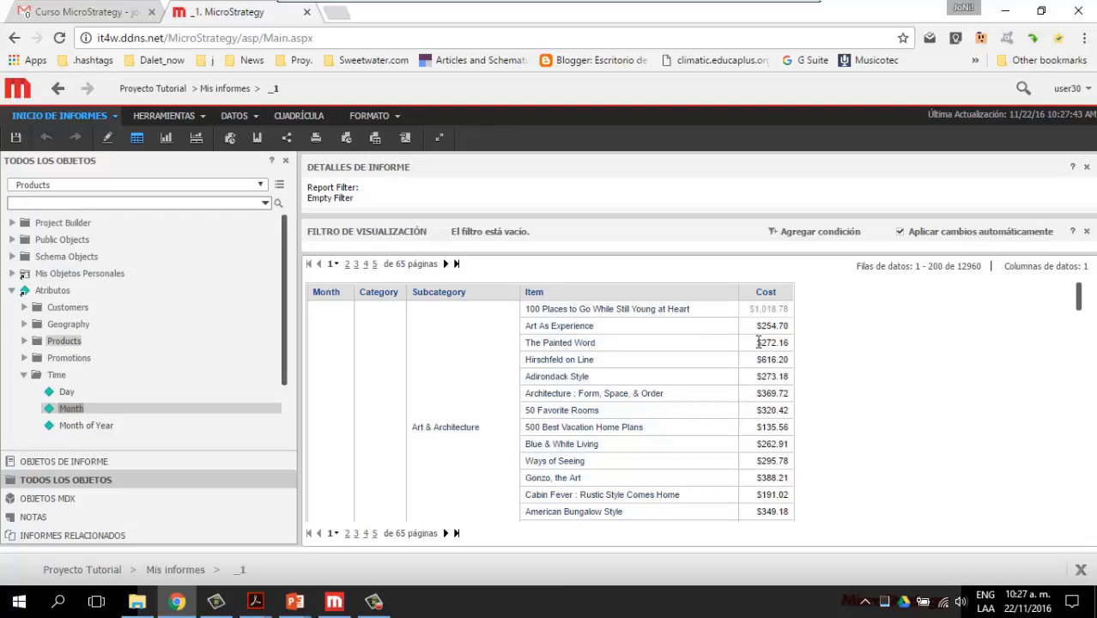
{"action": "scroll", "coordinate": [758, 343], "scroll_direction": "down", "scroll_amount": 10}
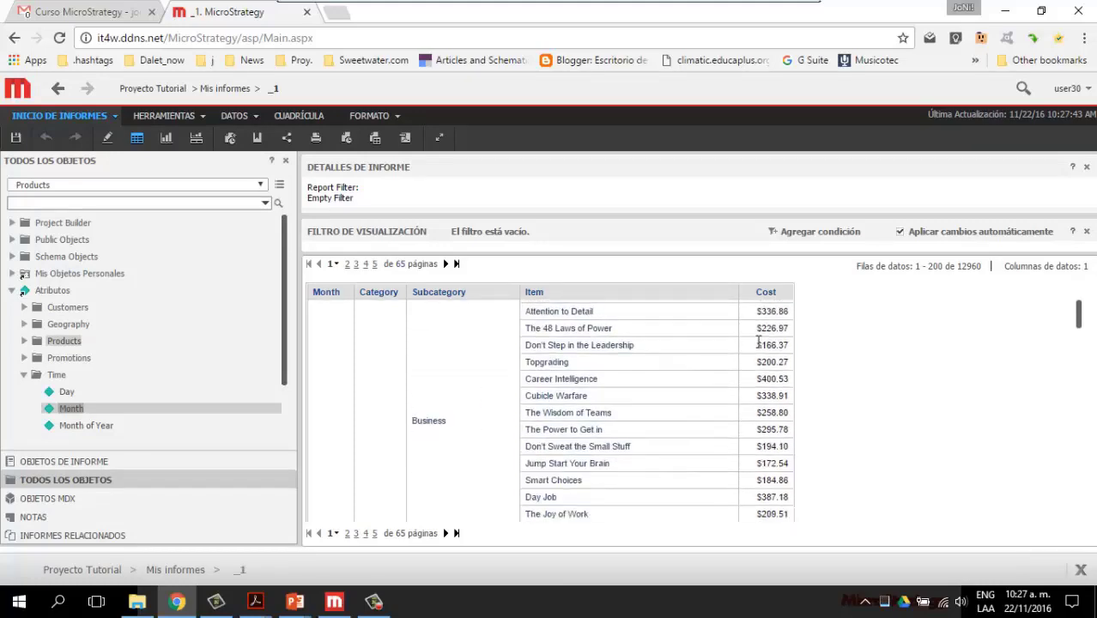
{"action": "scroll", "coordinate": [758, 348], "scroll_direction": "down", "scroll_amount": 10}
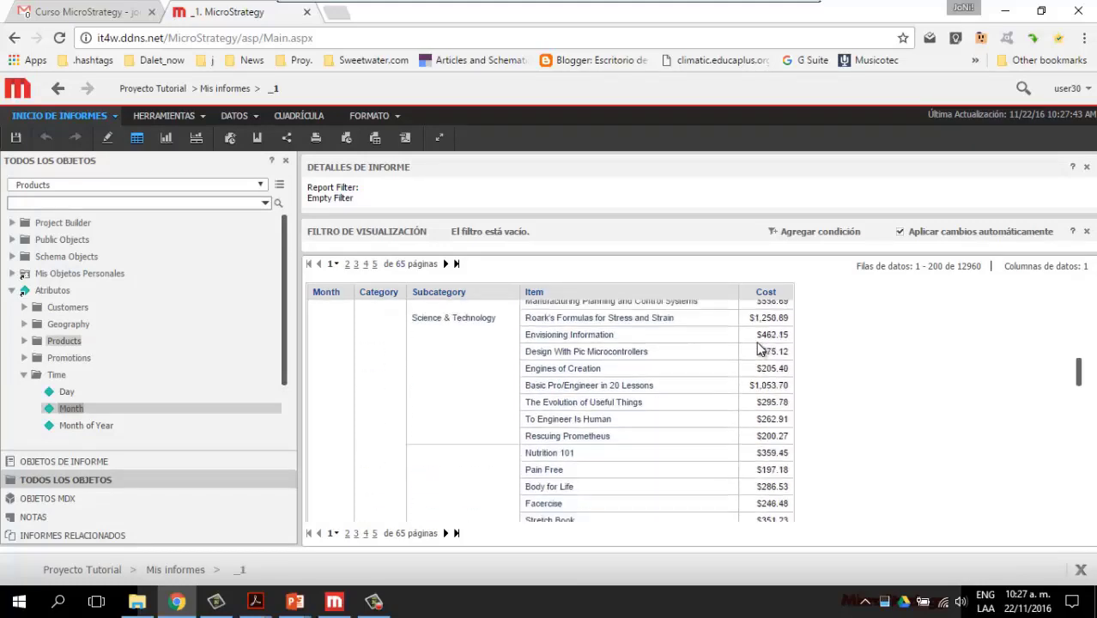
{"action": "scroll", "coordinate": [758, 343], "scroll_direction": "up", "scroll_amount": 3}
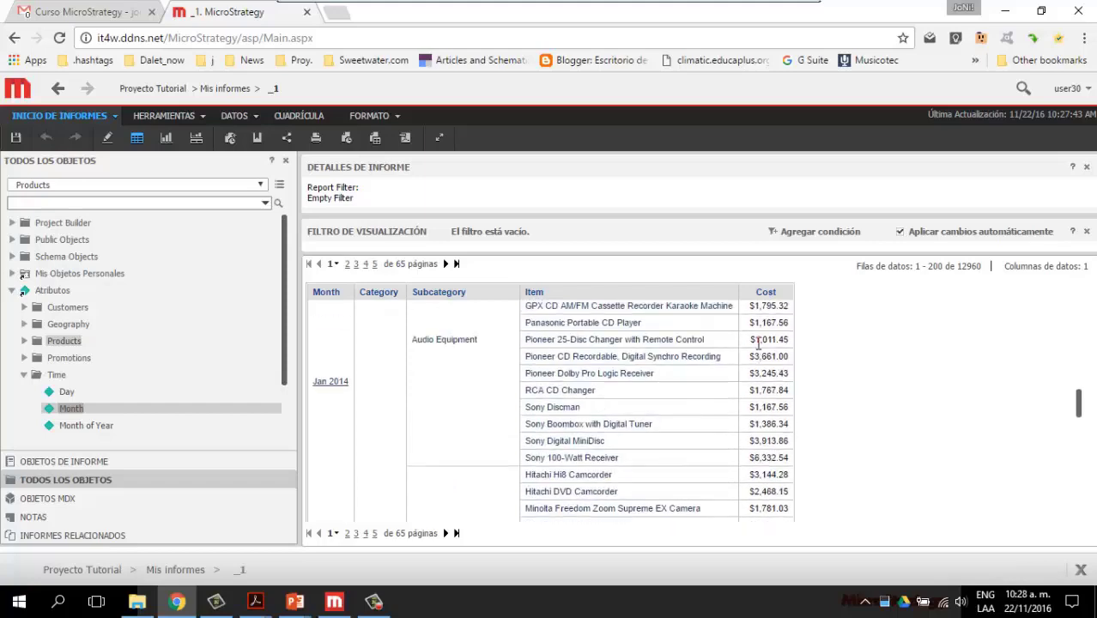
{"action": "scroll", "coordinate": [758, 342], "scroll_direction": "down", "scroll_amount": 5}
{"action": "scroll", "coordinate": [758, 343], "scroll_direction": "up", "scroll_amount": 7}
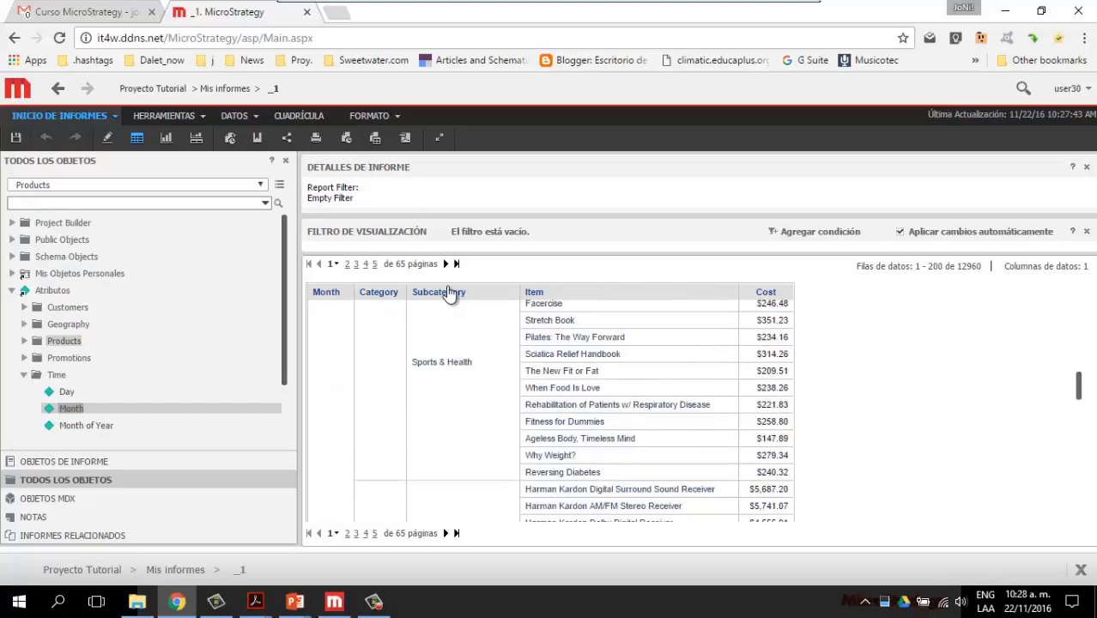
Step: Remove Subcategory and Category from the report and move the Month column between Item and Cost
{"action": "right_click", "coordinate": [447, 290]}
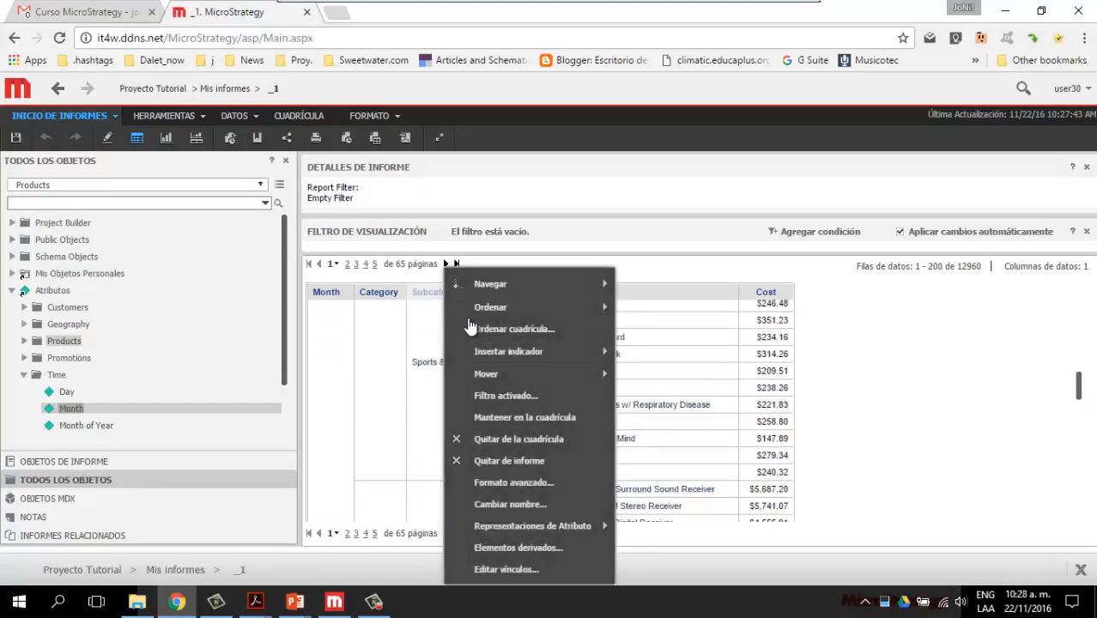
{"action": "left_click", "coordinate": [495, 457]}
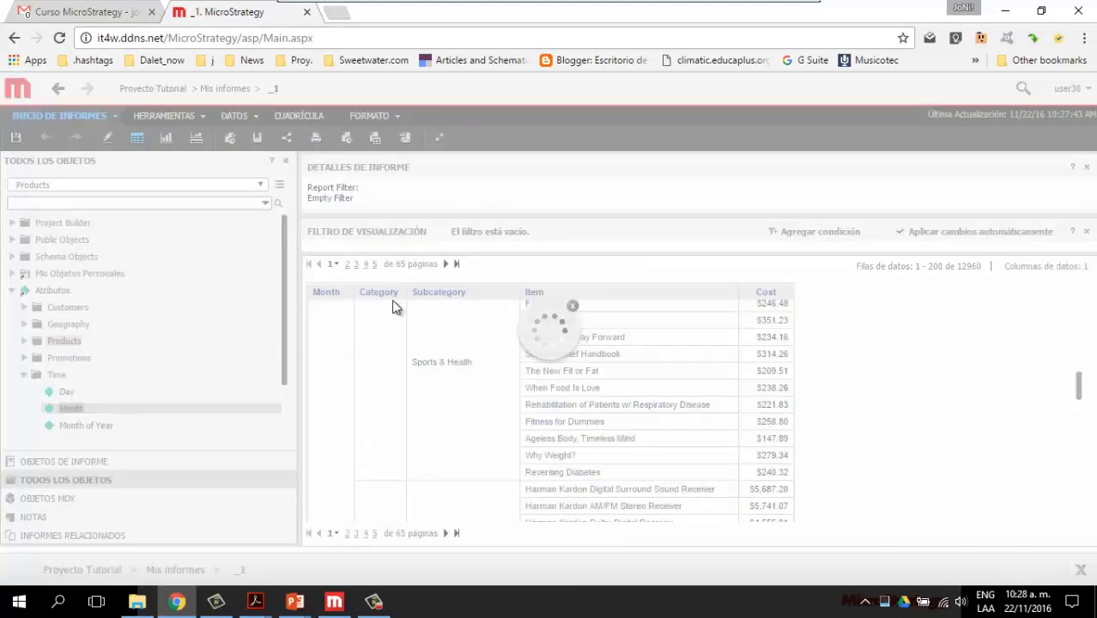
{"action": "right_click", "coordinate": [395, 295]}
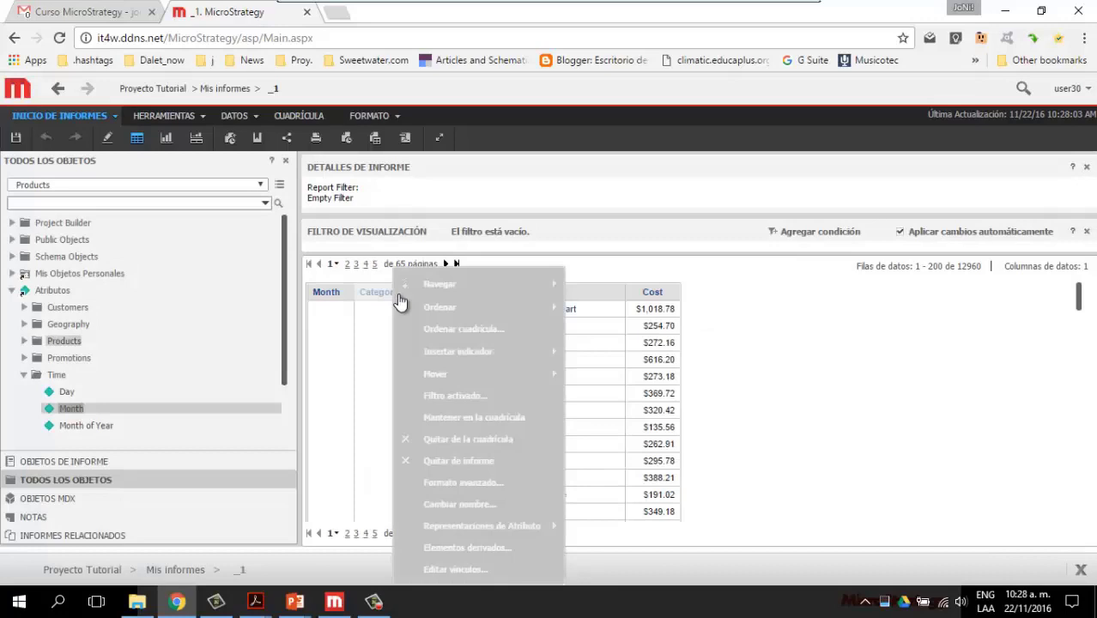
{"action": "left_click", "coordinate": [446, 463]}
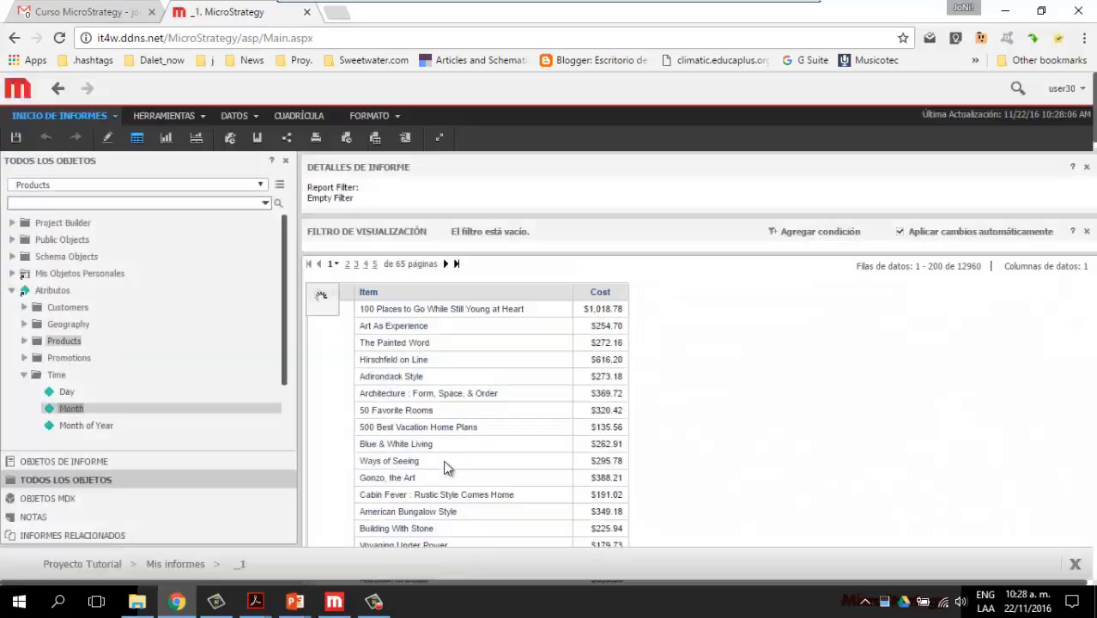
{"action": "left_click_drag", "start_coordinate": [327, 296], "coordinate": [560, 309]}
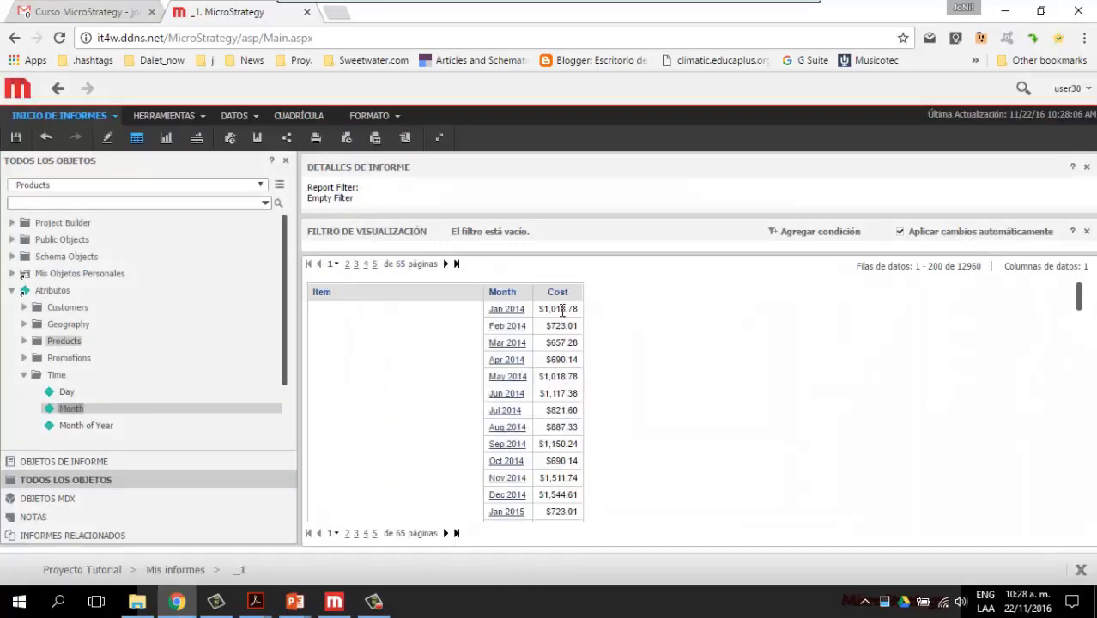
Step: Examine the monthly Cost values listed under each item, from the first month through the start of the second item
{"action": "scroll", "coordinate": [395, 400], "scroll_direction": "down", "scroll_amount": 3}
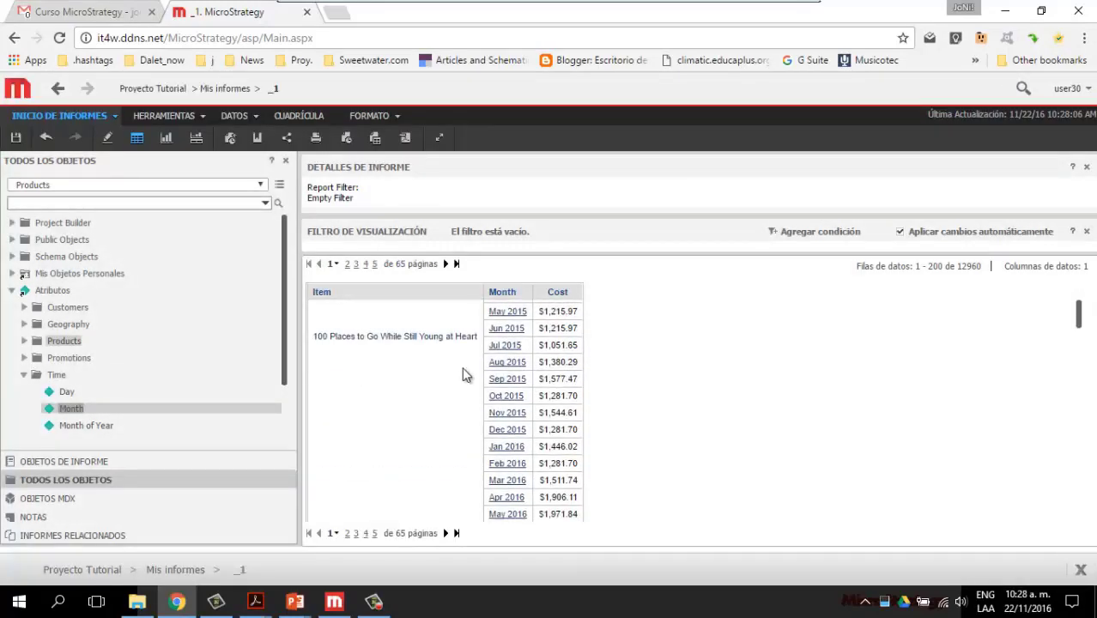
{"action": "scroll", "coordinate": [573, 400], "scroll_direction": "up", "scroll_amount": 3}
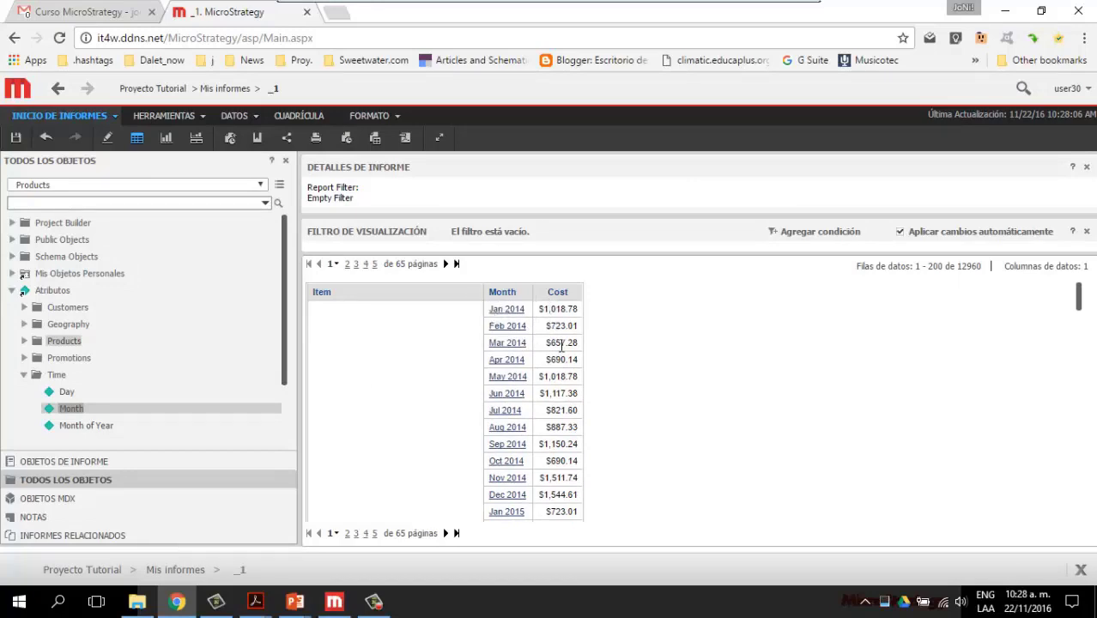
{"action": "scroll", "coordinate": [561, 345], "scroll_direction": "down", "scroll_amount": 3}
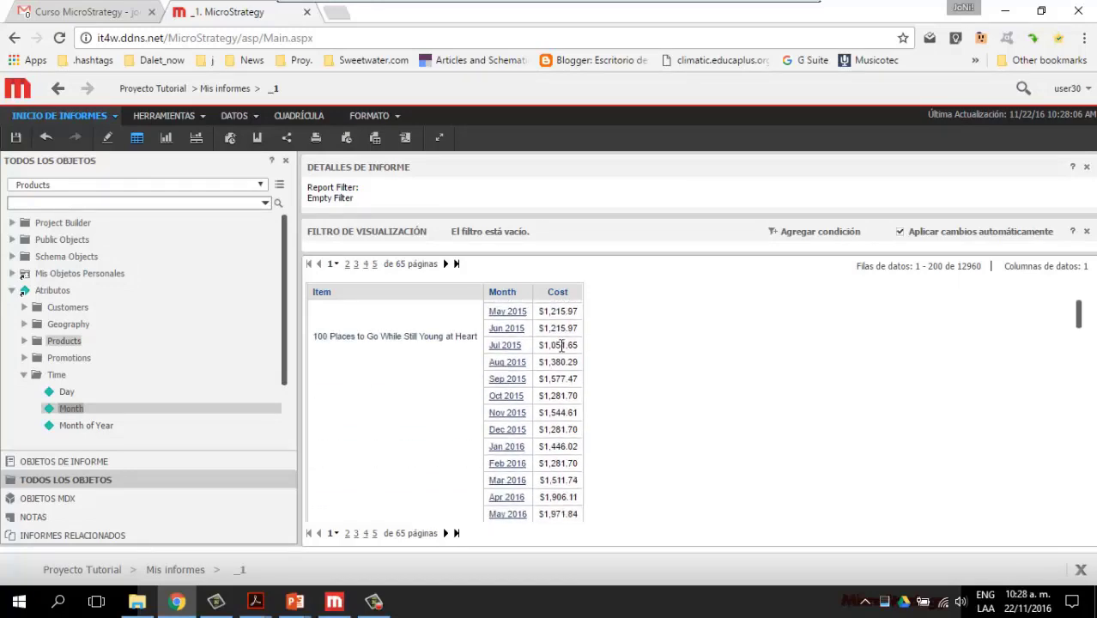
{"action": "scroll", "coordinate": [562, 345], "scroll_direction": "down", "scroll_amount": 3}
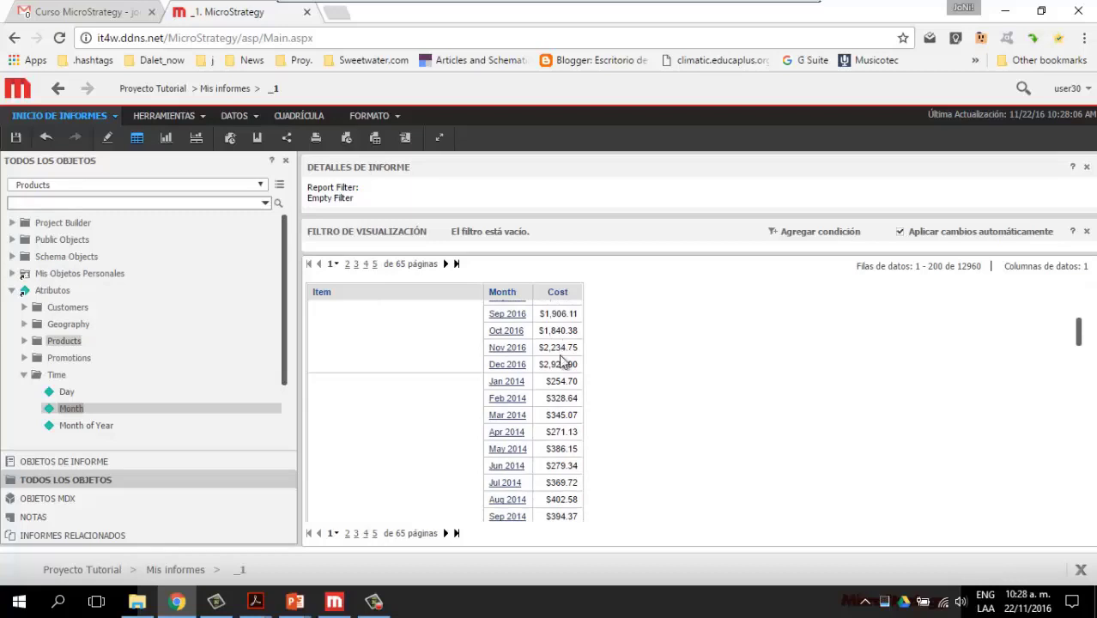
{"action": "scroll", "coordinate": [561, 364], "scroll_direction": "up", "scroll_amount": 5}
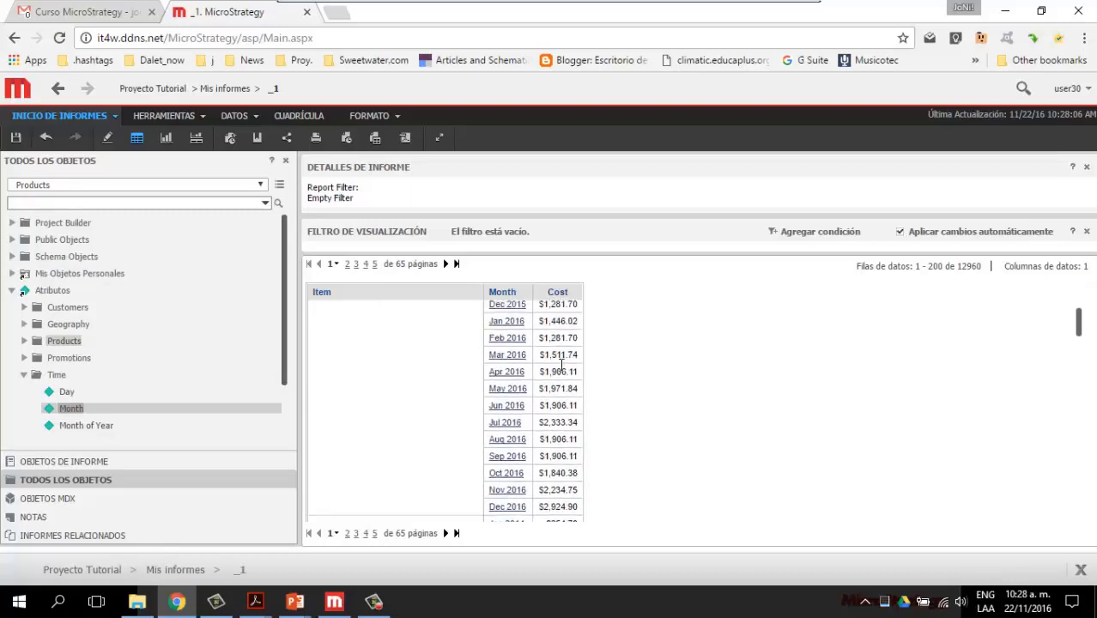
{"action": "scroll", "coordinate": [561, 365], "scroll_direction": "up", "scroll_amount": 3}
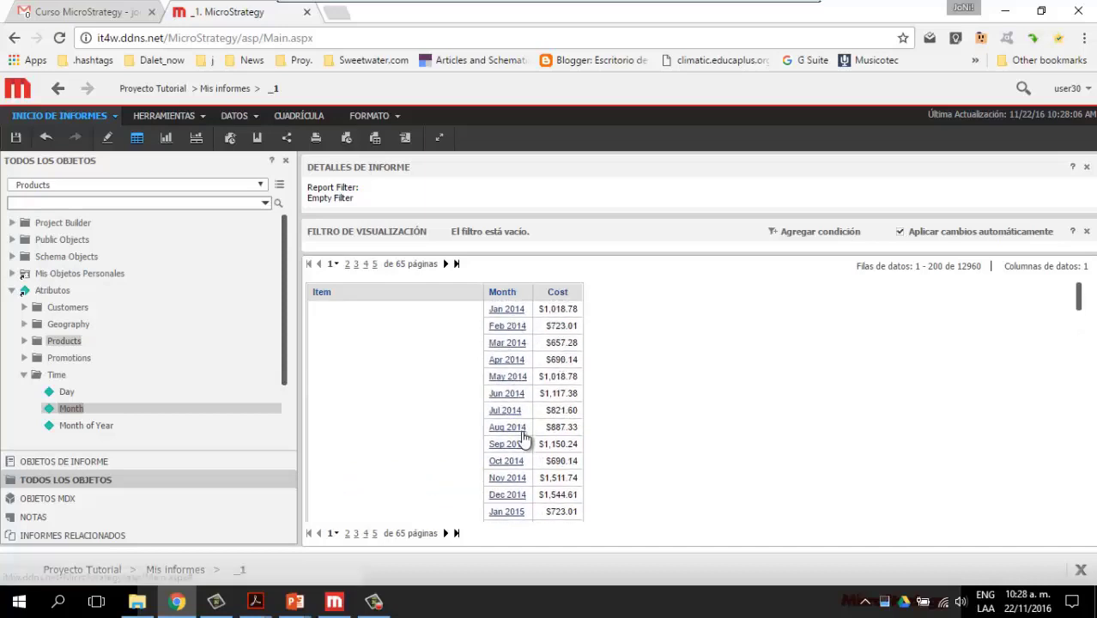
{"action": "scroll", "coordinate": [523, 438], "scroll_direction": "down", "scroll_amount": 3}
{"action": "scroll", "coordinate": [524, 438], "scroll_direction": "down", "scroll_amount": 5}
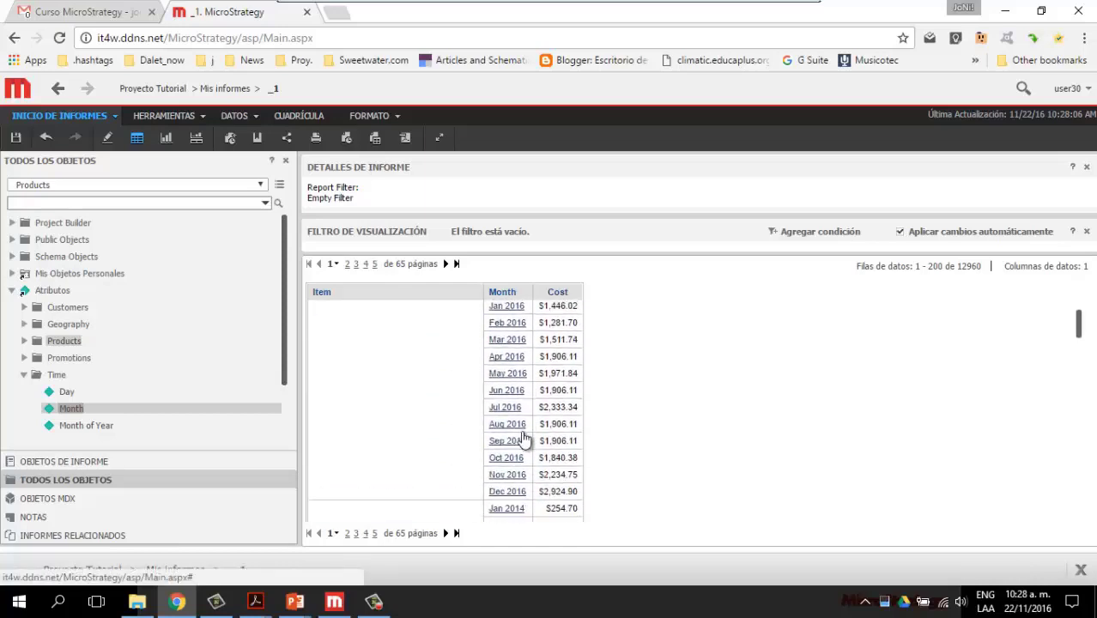
{"action": "scroll", "coordinate": [523, 438], "scroll_direction": "up", "scroll_amount": 8}
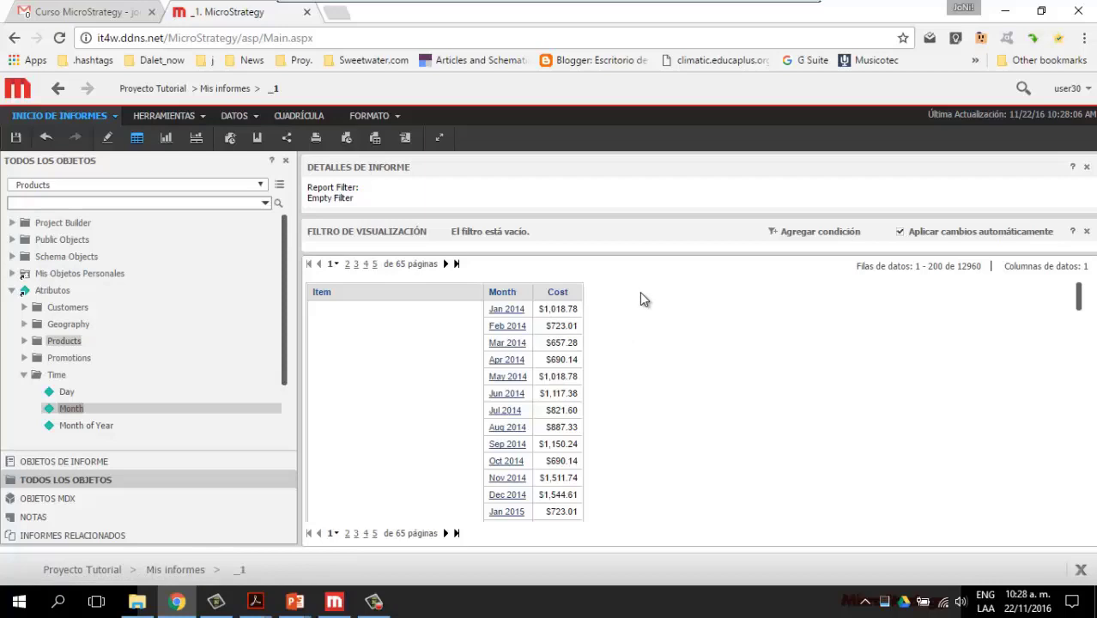
{"action": "scroll", "coordinate": [455, 372], "scroll_direction": "down", "scroll_amount": 3}
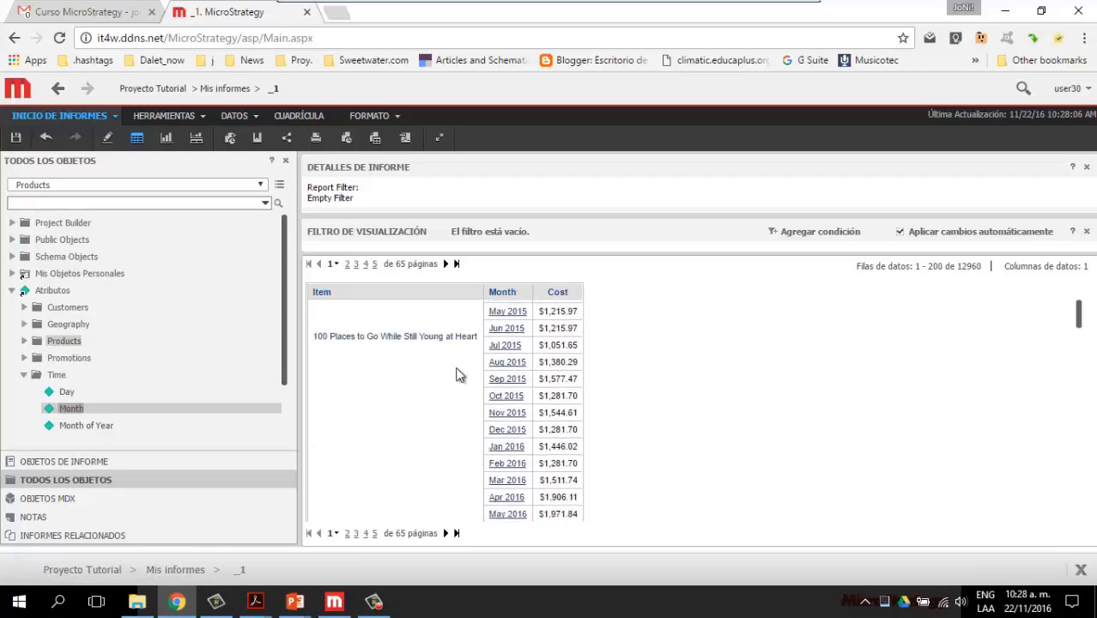
{"action": "scroll", "coordinate": [456, 372], "scroll_direction": "up", "scroll_amount": 3}
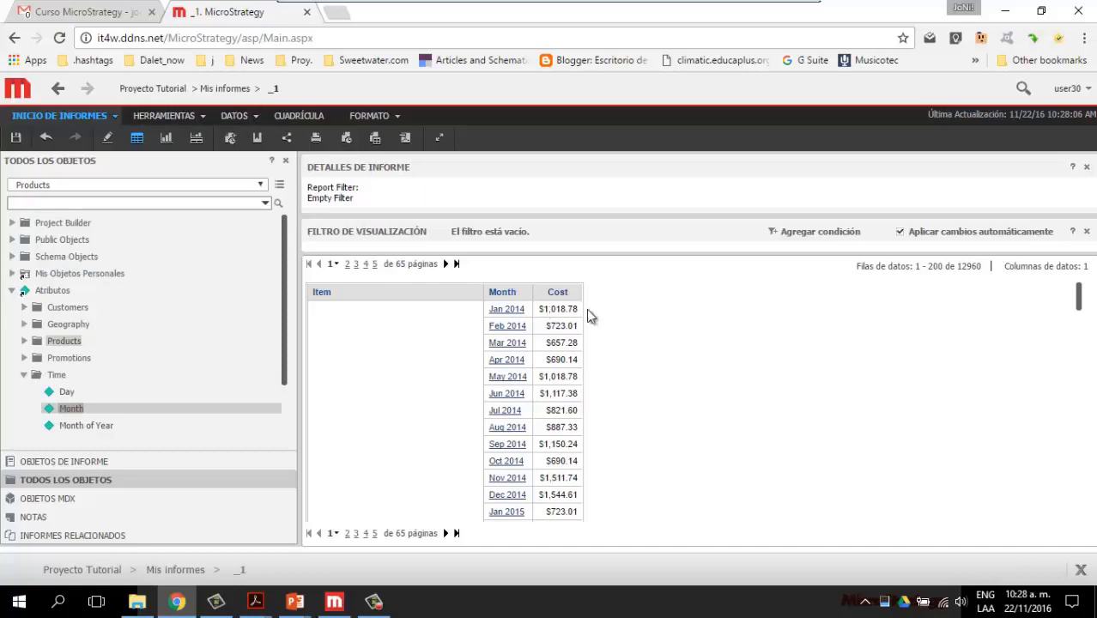
Step: Examine the SQL statement for the Item and Month report on its details page, and return to the report
{"action": "left_click", "coordinate": [204, 120]}
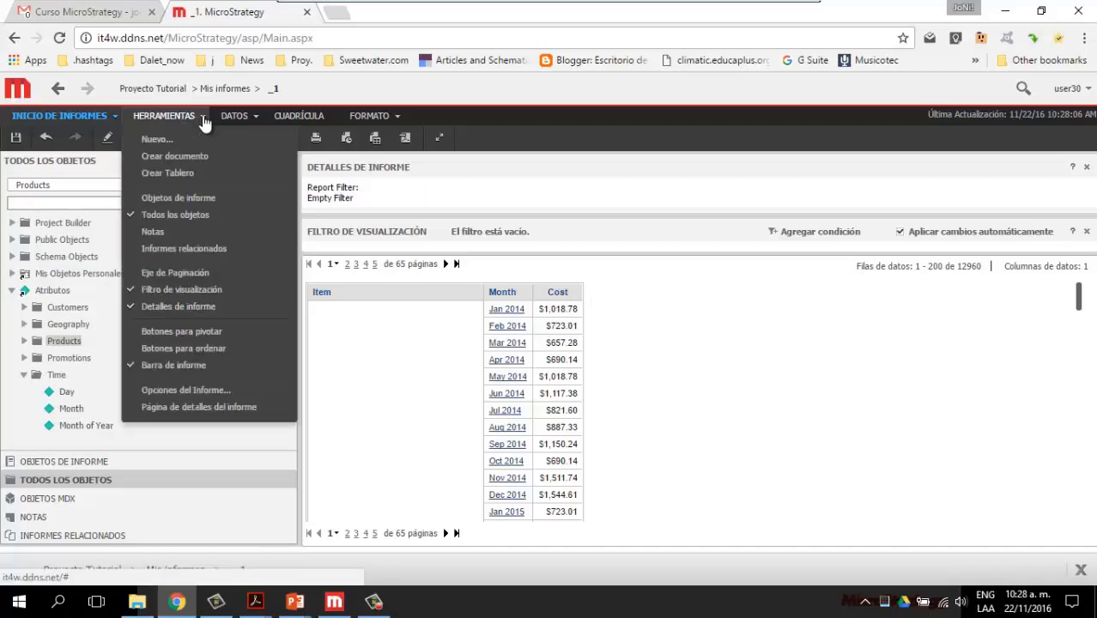
{"action": "left_click", "coordinate": [207, 408]}
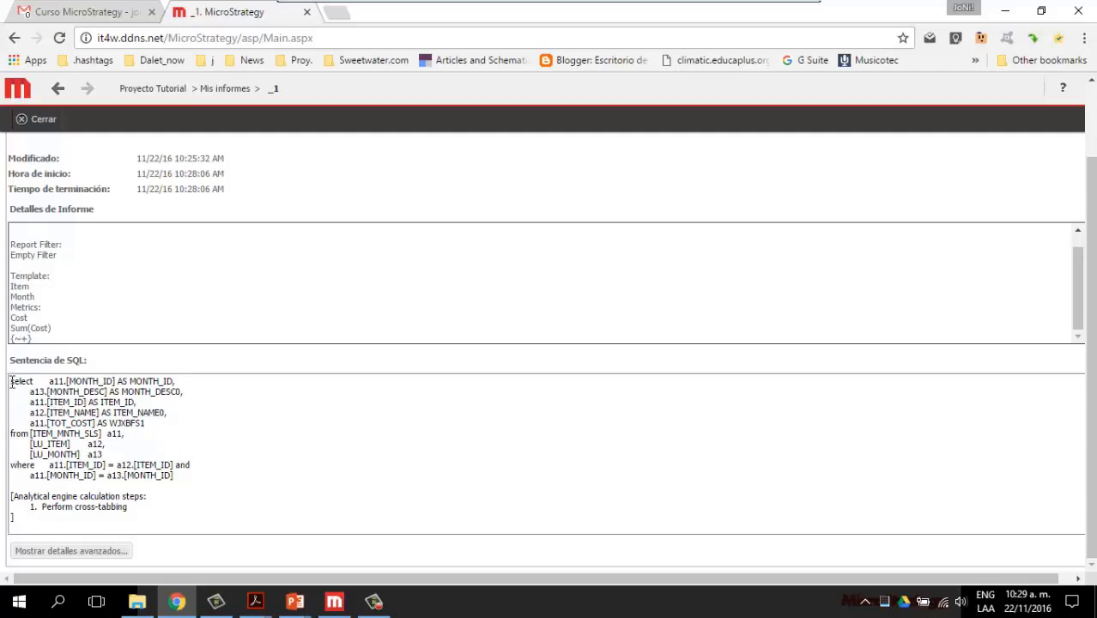
{"action": "left_click_drag", "start_coordinate": [11, 382], "coordinate": [179, 473]}
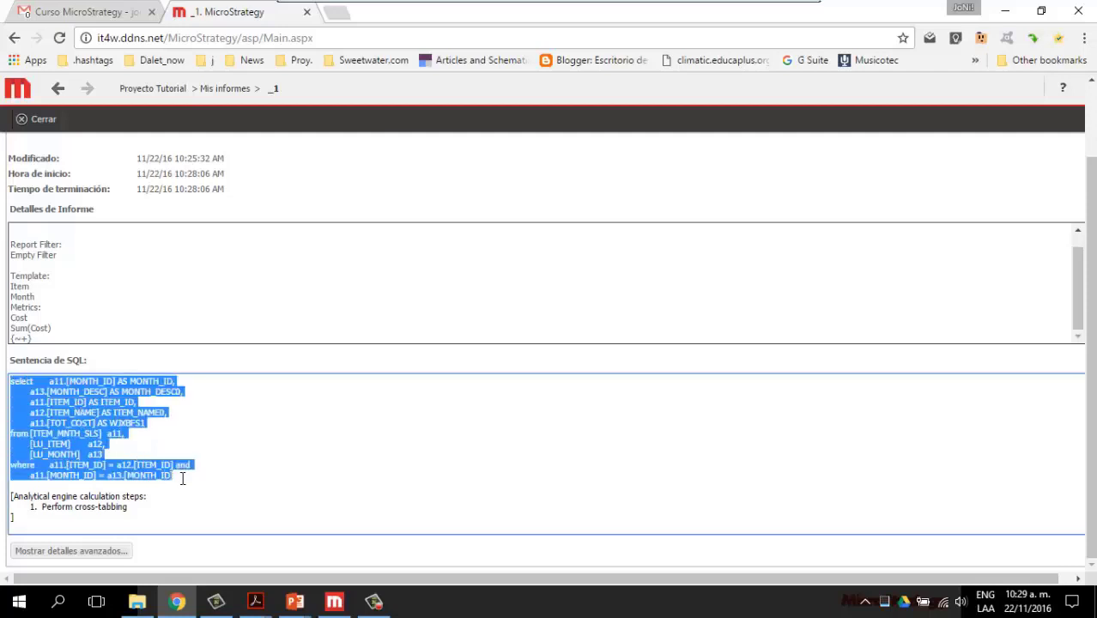
{"action": "left_click", "coordinate": [231, 479]}
{"action": "left_click", "coordinate": [42, 121]}
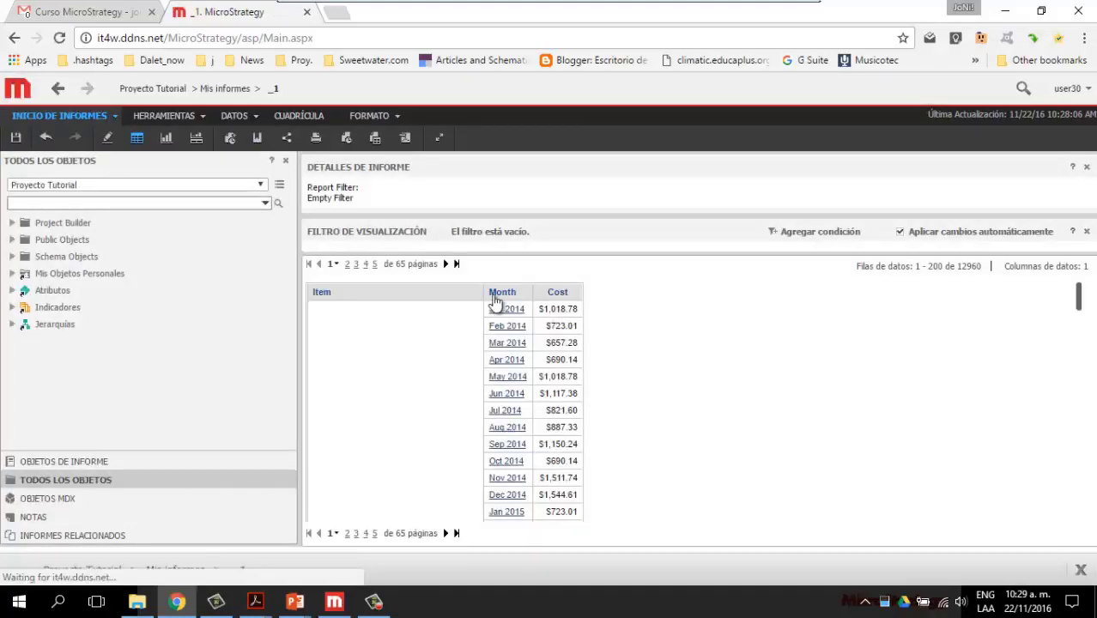
Step: Remove the Month attribute from the report and open the report details page
{"action": "right_click", "coordinate": [495, 292]}
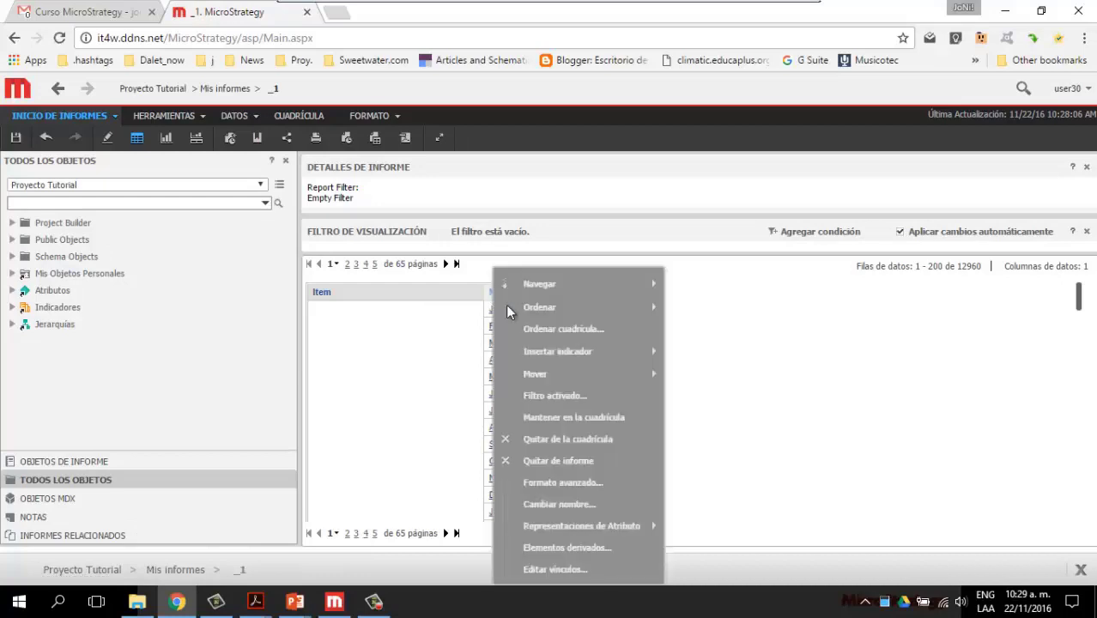
{"action": "left_click", "coordinate": [575, 462]}
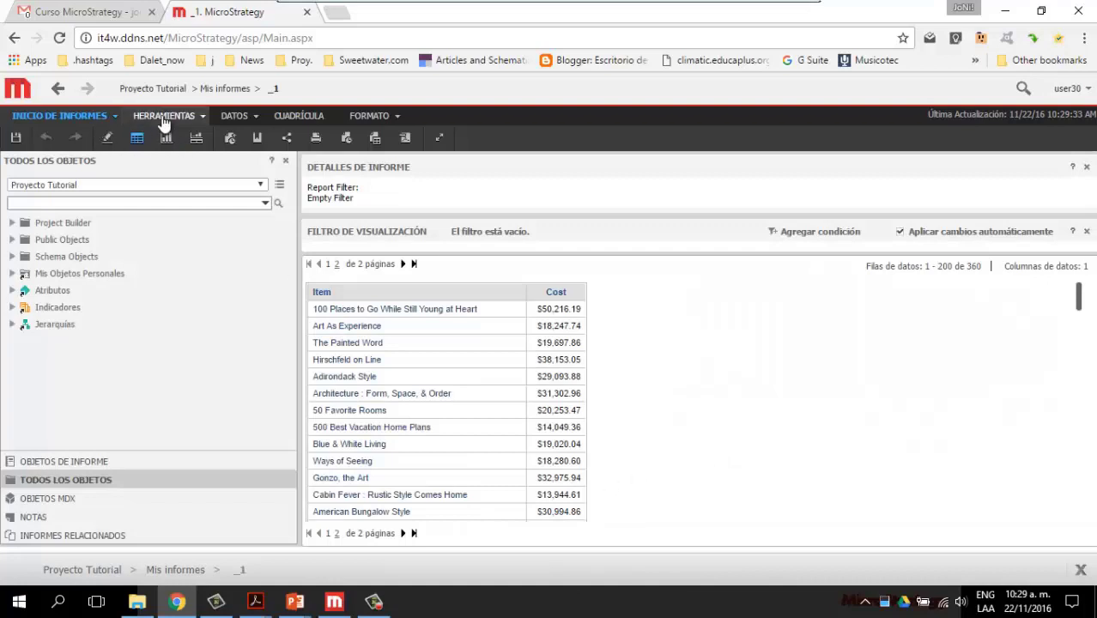
{"action": "left_click", "coordinate": [202, 125]}
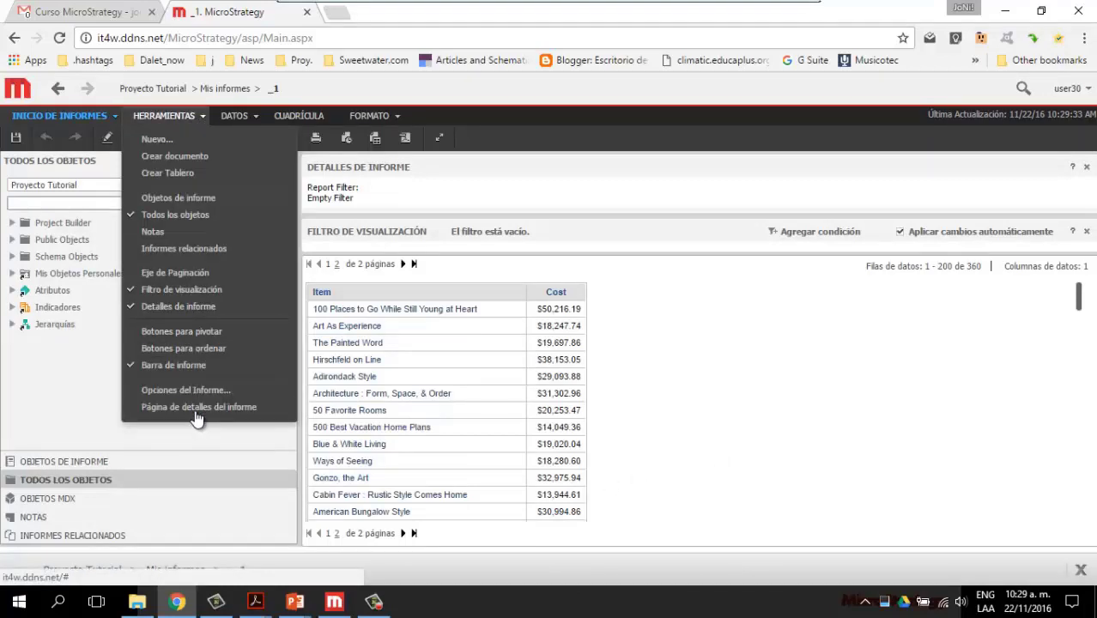
{"action": "left_click", "coordinate": [195, 408]}
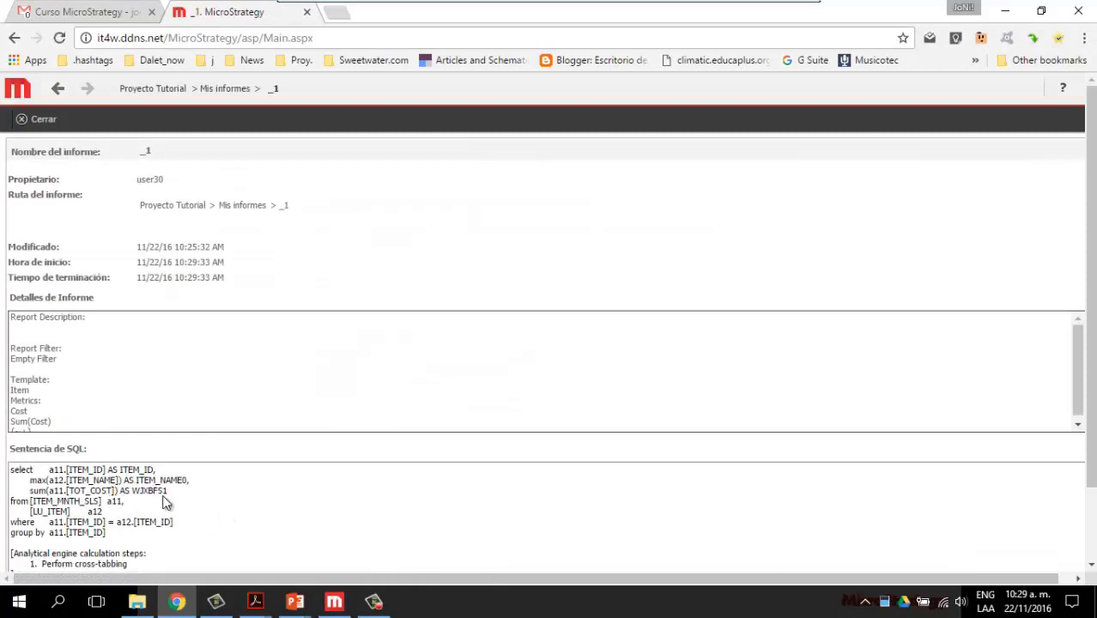
Step: Examine the sum function and the a11.[TOT_COST] column in the SQL statement, and return to the report
{"action": "left_click_drag", "start_coordinate": [170, 491], "coordinate": [27, 491]}
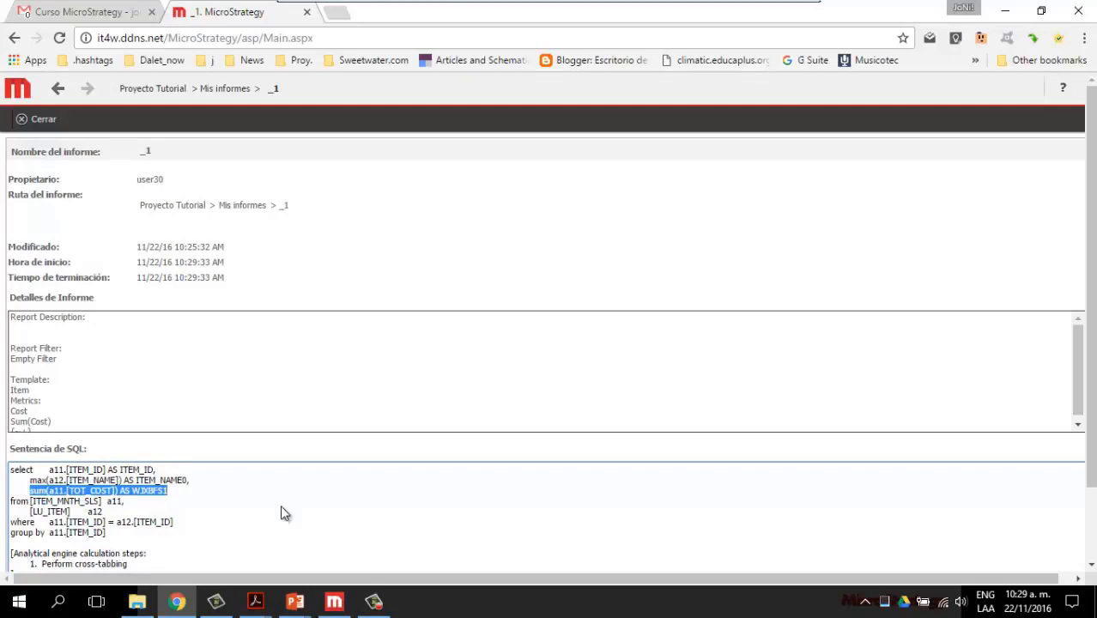
{"action": "scroll", "coordinate": [285, 513], "scroll_direction": "down", "scroll_amount": 2}
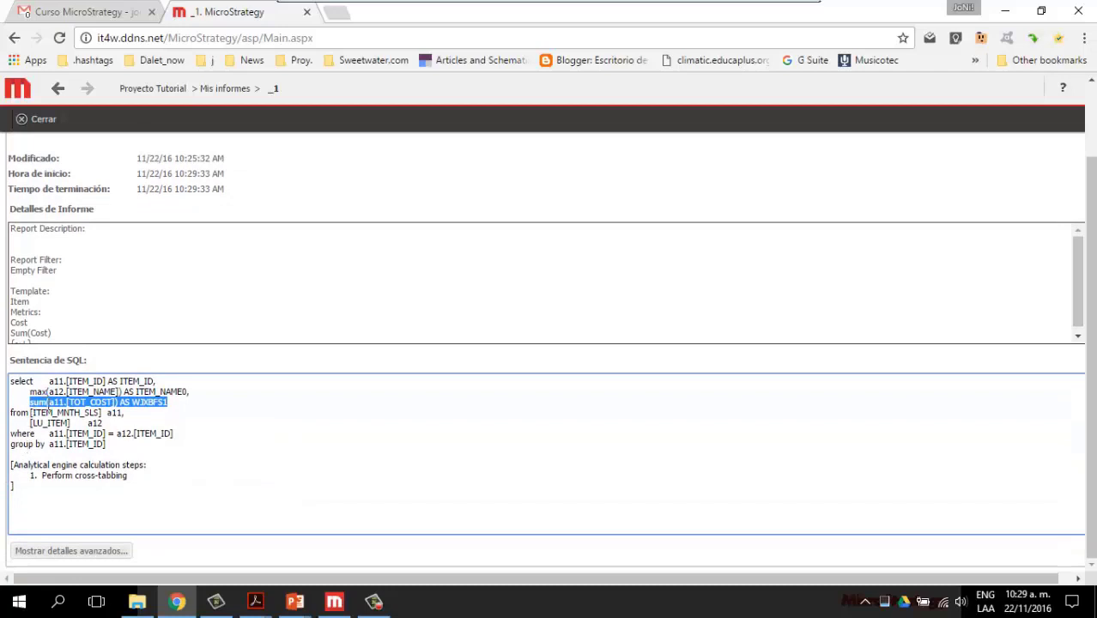
{"action": "left_click", "coordinate": [174, 406]}
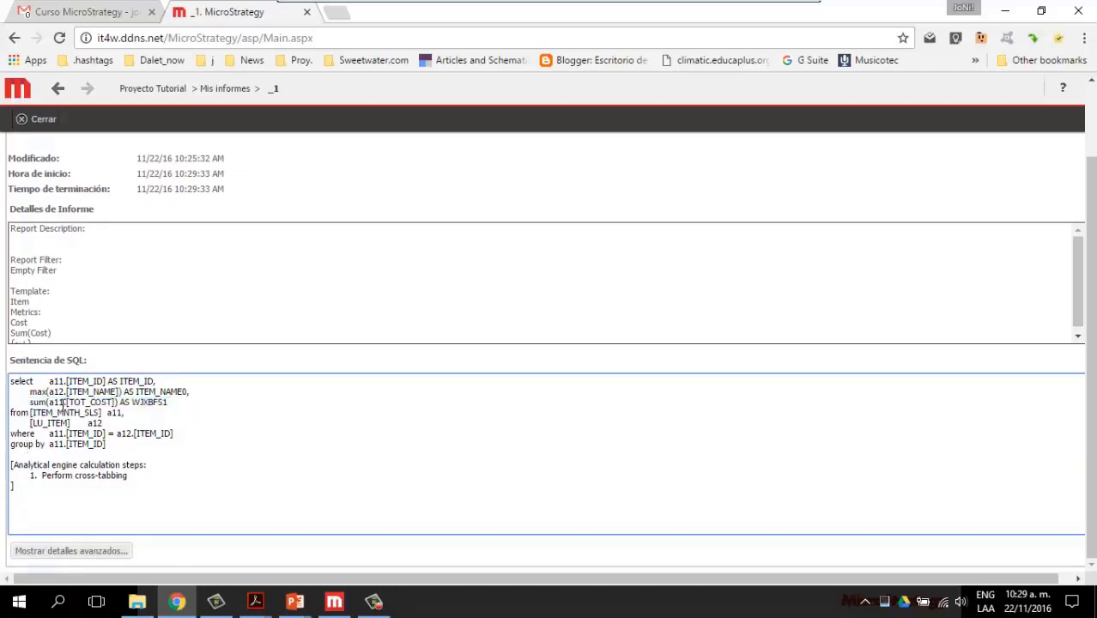
{"action": "left_click_drag", "start_coordinate": [66, 401], "coordinate": [116, 410]}
{"action": "left_click", "coordinate": [48, 403]}
{"action": "left_click_drag", "start_coordinate": [48, 403], "coordinate": [115, 404]}
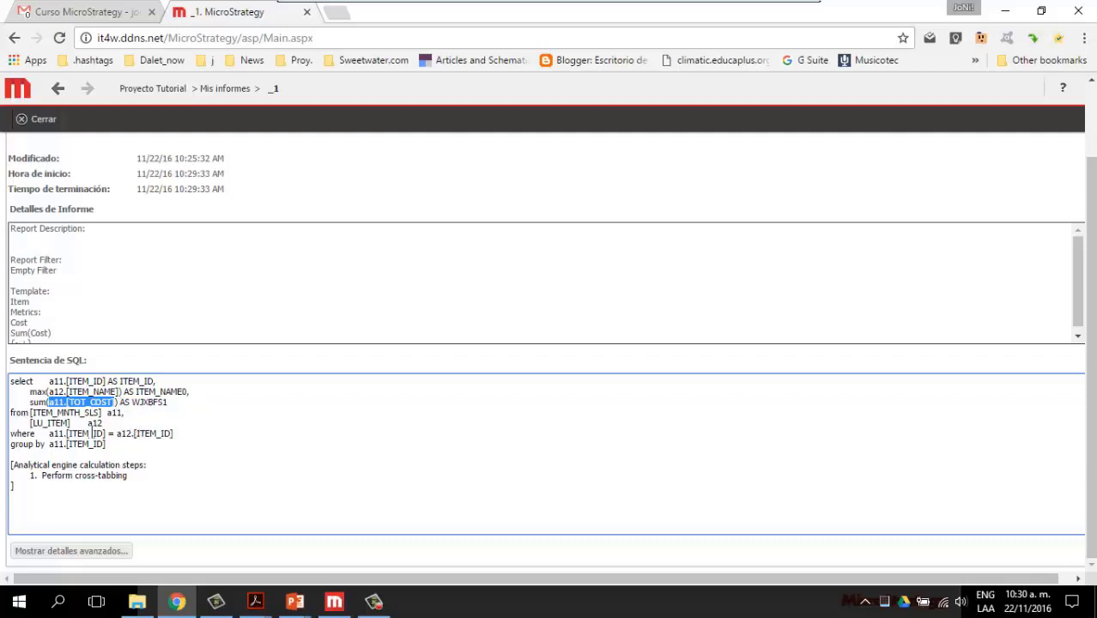
{"action": "double_click", "coordinate": [38, 402]}
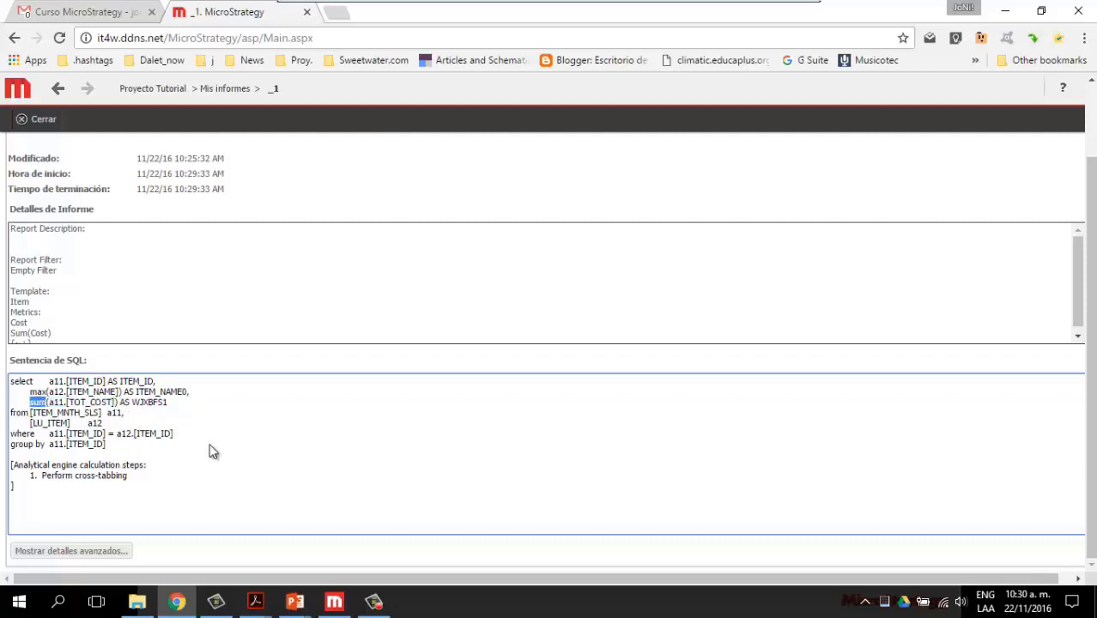
{"action": "left_click", "coordinate": [45, 121]}
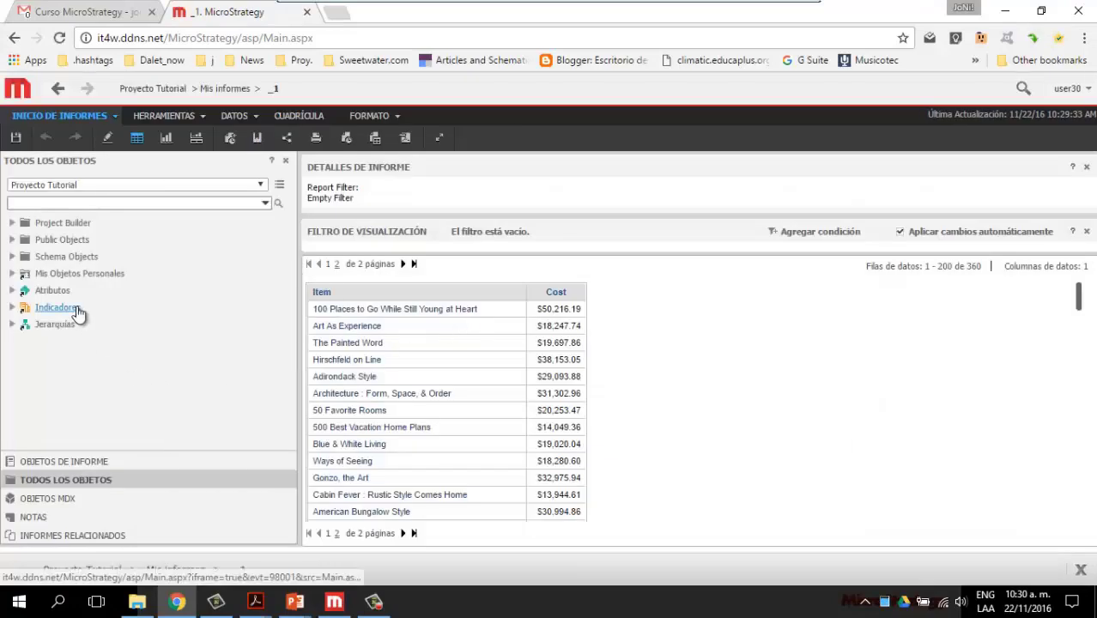
Step: Add the Month attribute from the Time attributes to the report grid, between Item and Cost
{"action": "left_click", "coordinate": [53, 291]}
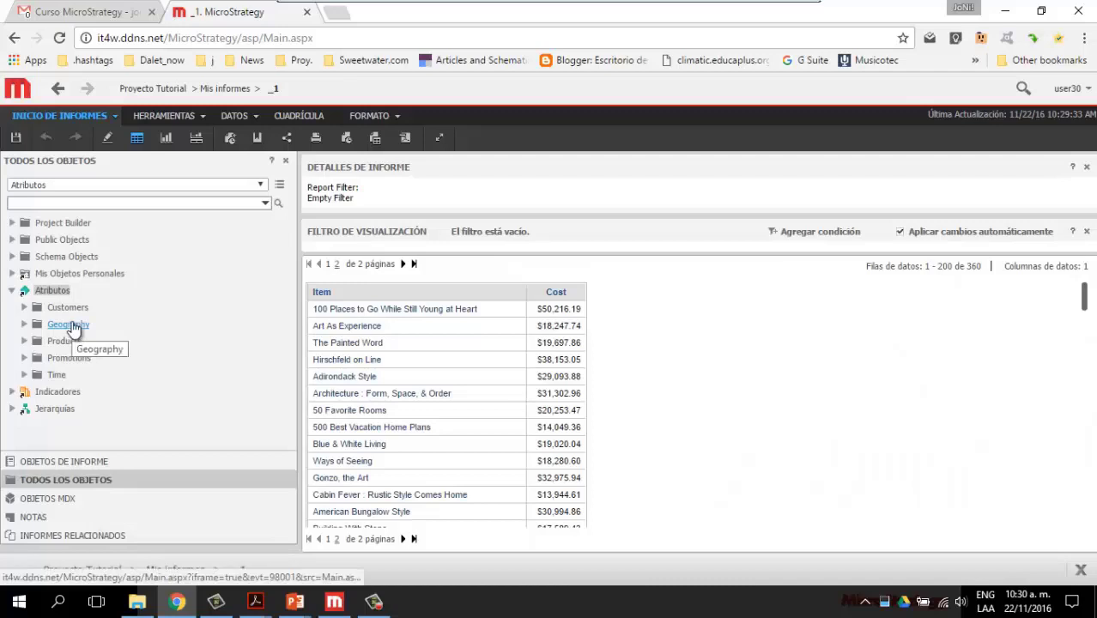
{"action": "left_click", "coordinate": [70, 326]}
{"action": "scroll", "coordinate": [152, 331], "scroll_direction": "down", "scroll_amount": 3}
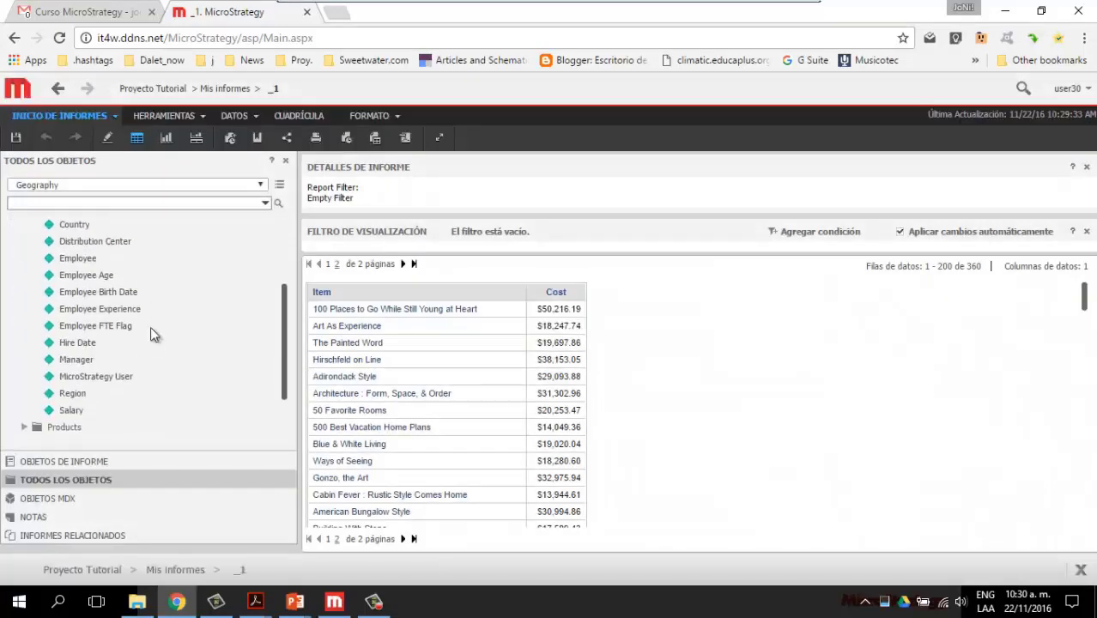
{"action": "scroll", "coordinate": [101, 384], "scroll_direction": "up", "scroll_amount": 3}
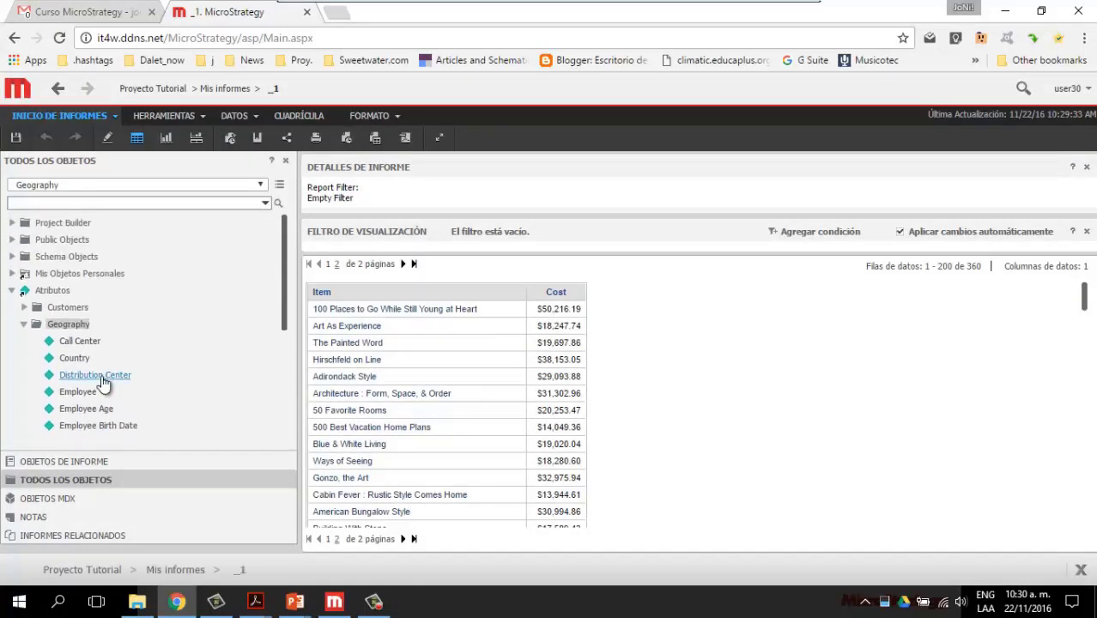
{"action": "left_click", "coordinate": [67, 319]}
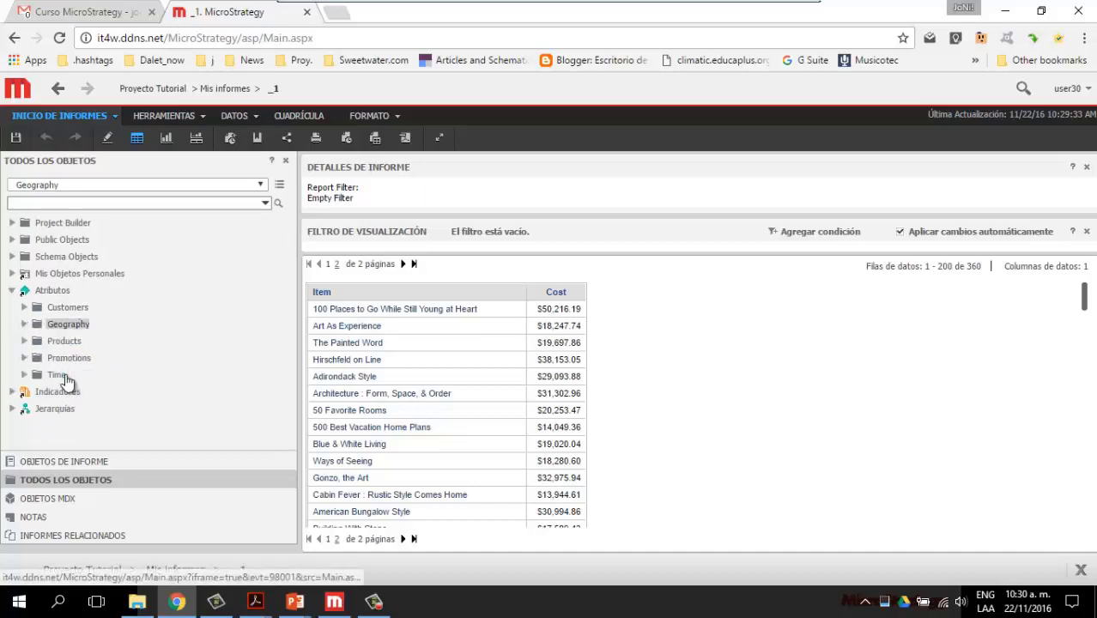
{"action": "left_click", "coordinate": [67, 375]}
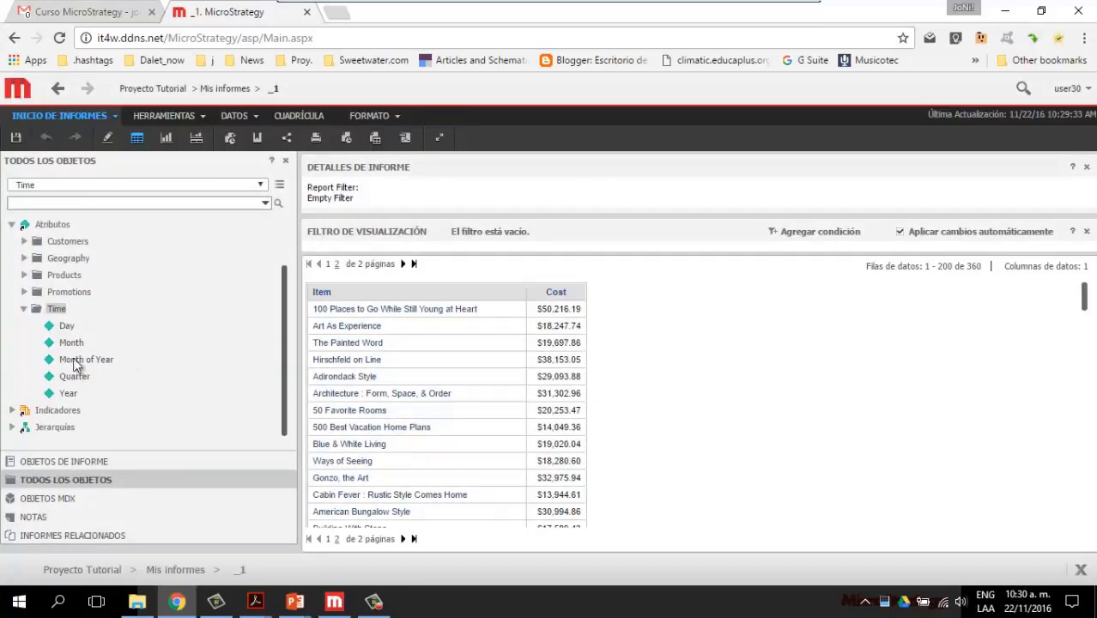
{"action": "left_click_drag", "start_coordinate": [71, 342], "coordinate": [499, 329]}
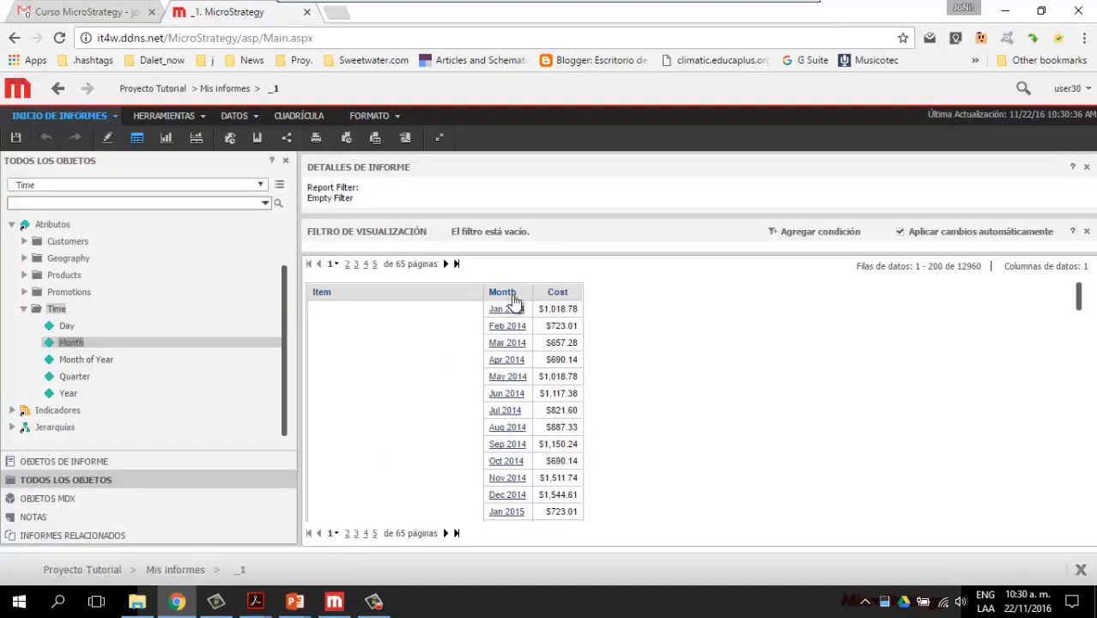
Step: Review the monthly Cost values per item, and examine the full select statement for Item and Month on the report details page
{"action": "scroll", "coordinate": [681, 359], "scroll_direction": "down", "scroll_amount": 3}
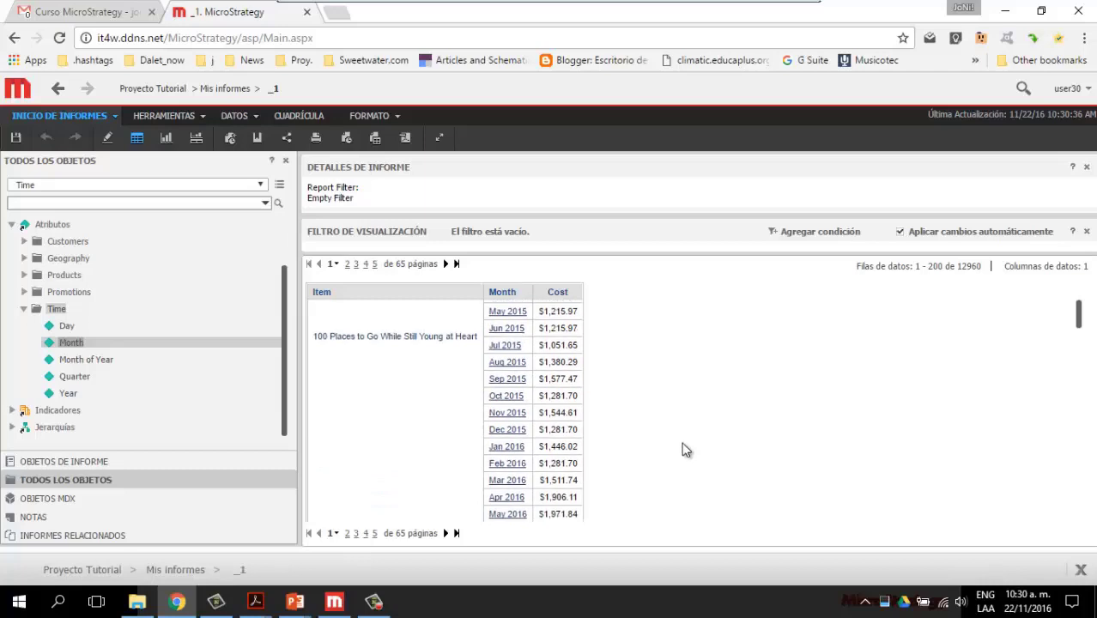
{"action": "scroll", "coordinate": [661, 448], "scroll_direction": "down", "scroll_amount": 3}
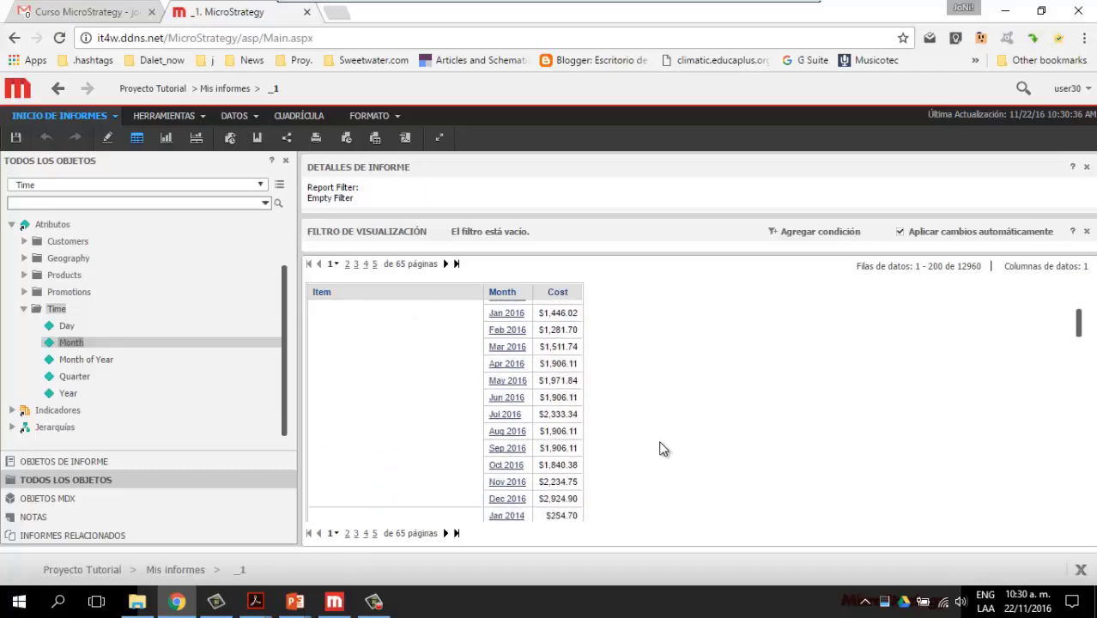
{"action": "scroll", "coordinate": [662, 448], "scroll_direction": "up", "scroll_amount": 4}
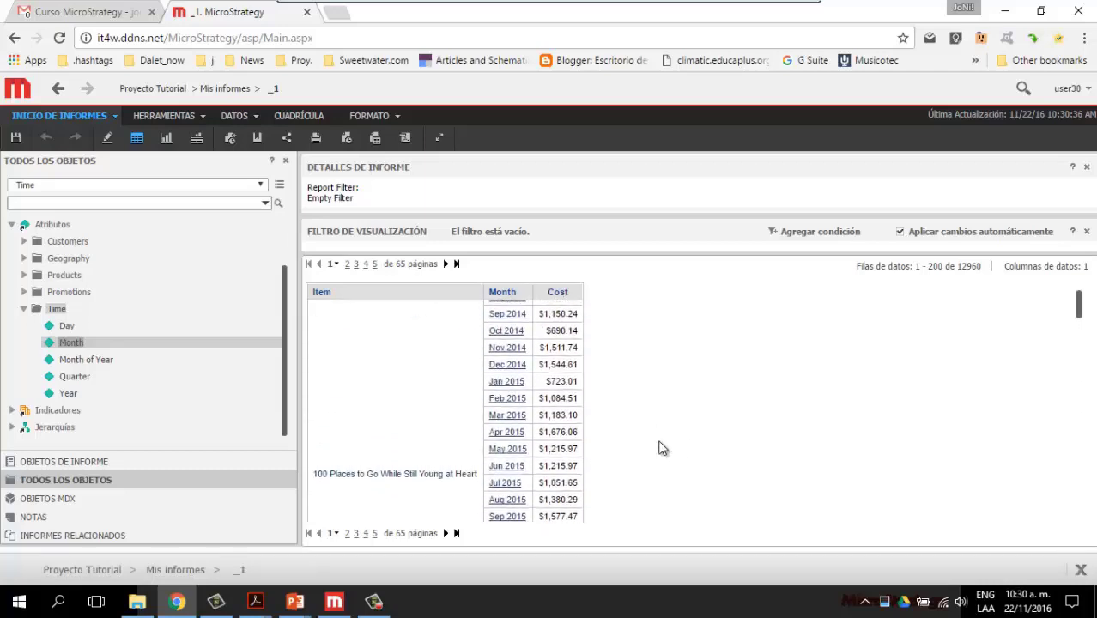
{"action": "left_click", "coordinate": [202, 115]}
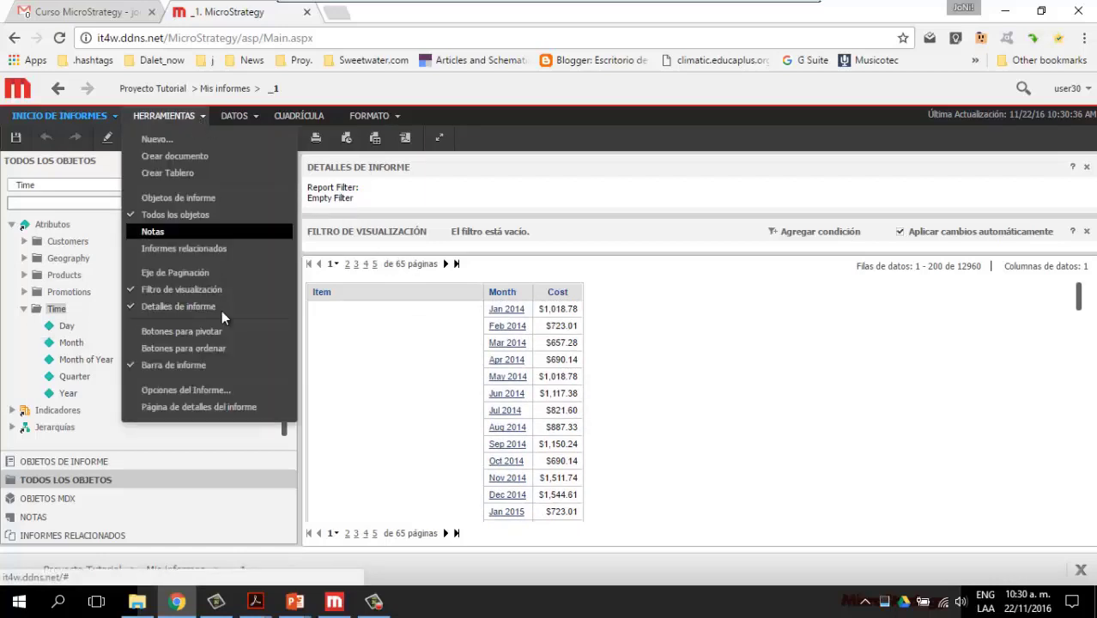
{"action": "left_click", "coordinate": [230, 406]}
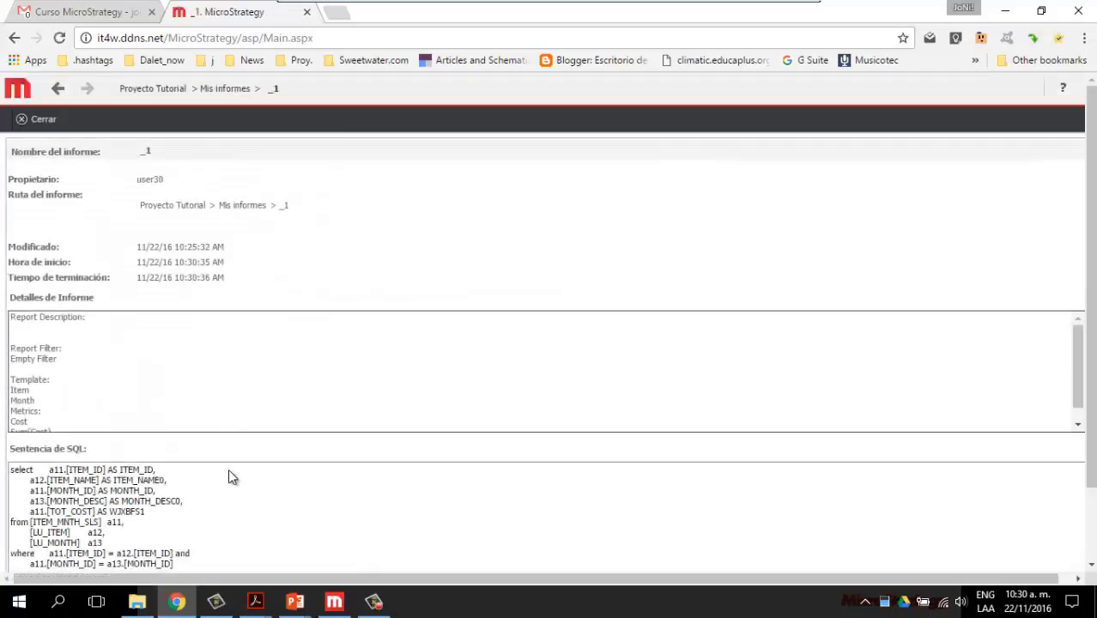
{"action": "scroll", "coordinate": [221, 474], "scroll_direction": "down", "scroll_amount": 1}
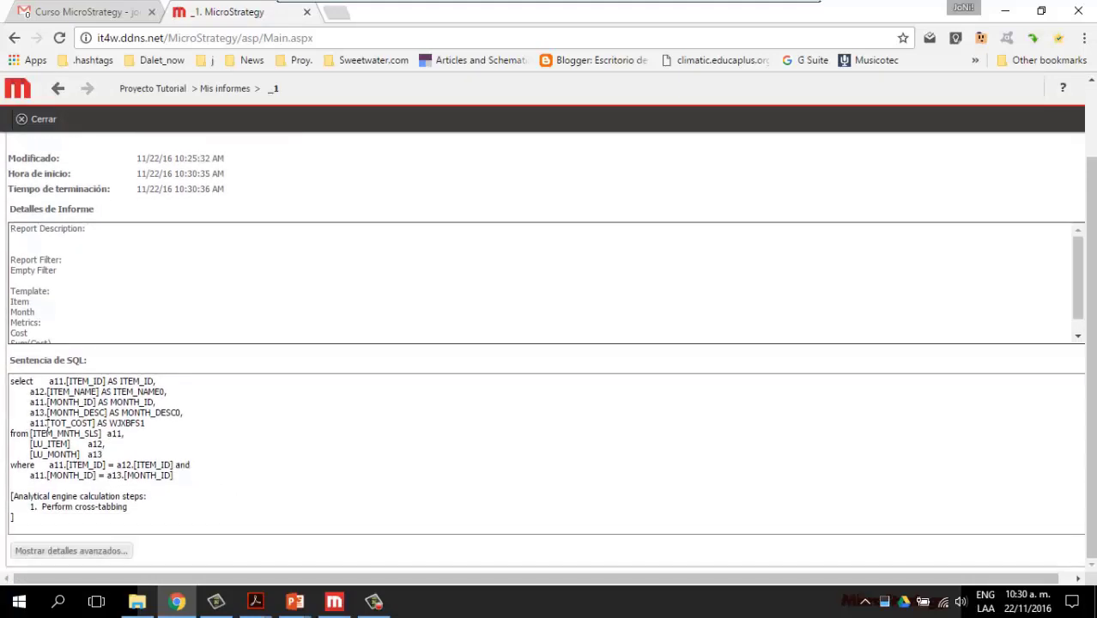
{"action": "left_click_drag", "start_coordinate": [176, 474], "coordinate": [10, 381]}
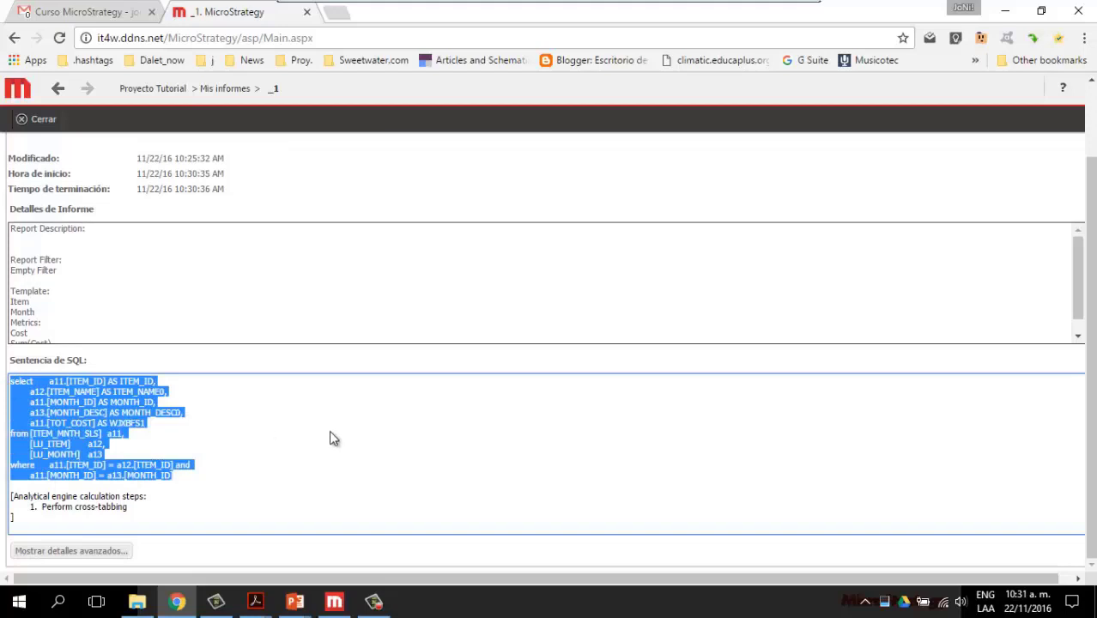
{"action": "left_click", "coordinate": [190, 475]}
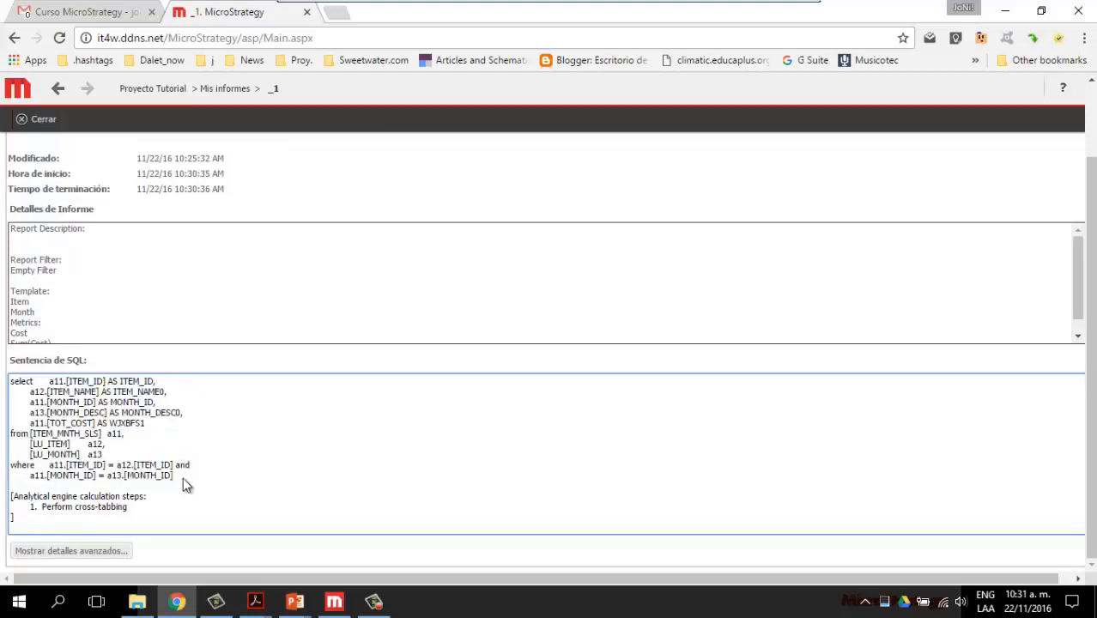
{"action": "left_click_drag", "start_coordinate": [182, 474], "coordinate": [3, 386]}
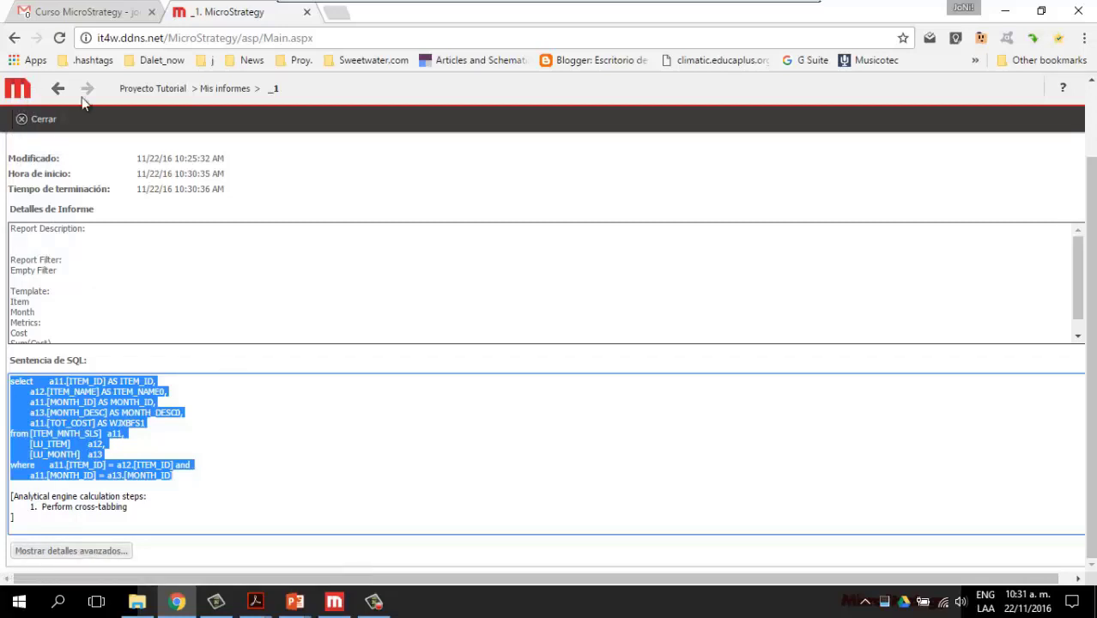
Step: Close the report details and remove the Month attribute from the report again
{"action": "left_click", "coordinate": [44, 120]}
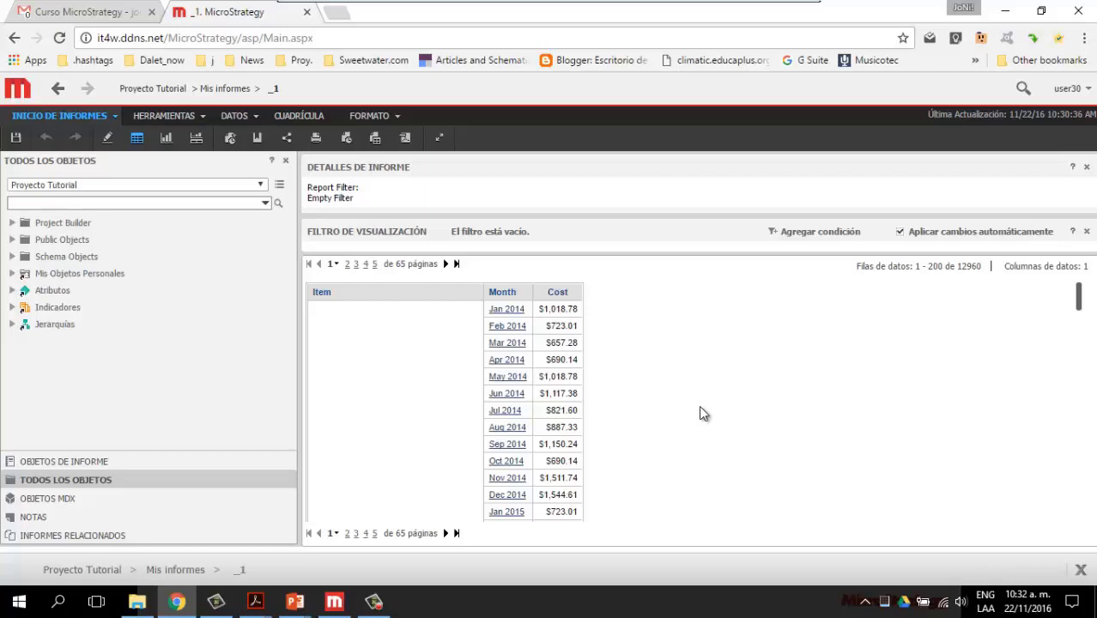
{"action": "right_click", "coordinate": [513, 290]}
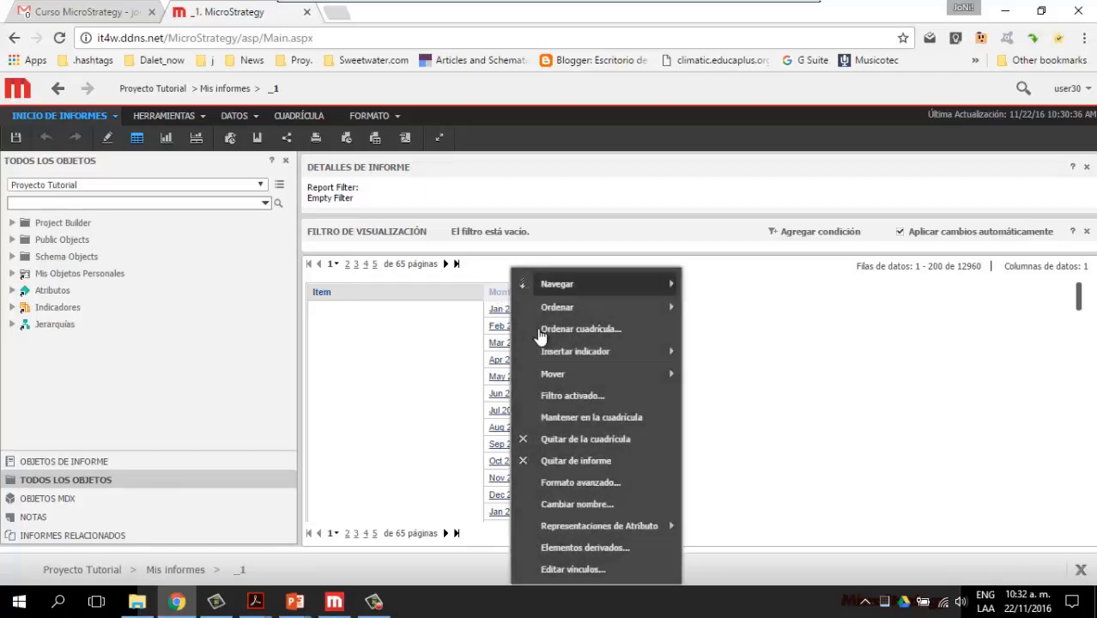
{"action": "left_click", "coordinate": [575, 461]}
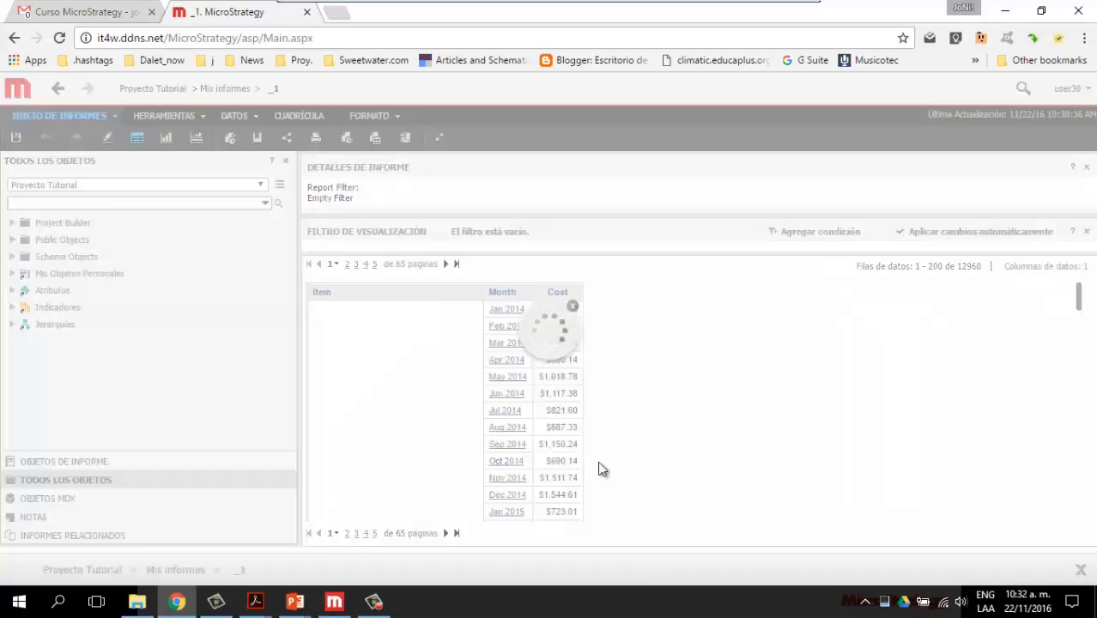
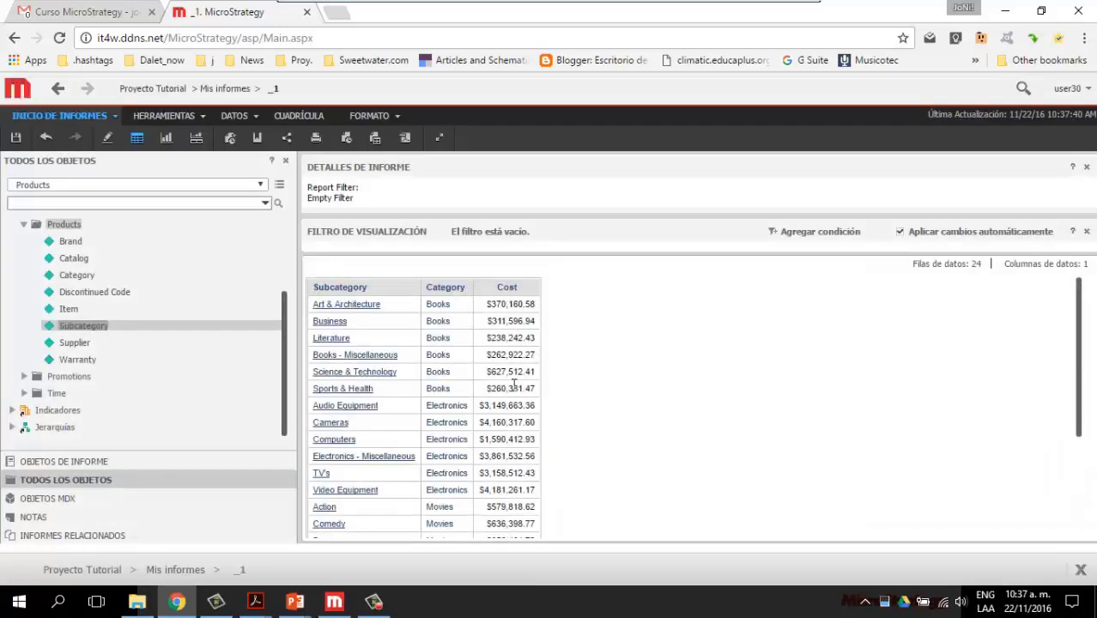
Step: Review the Cost rows, try placing Category before Subcategory in the grid, and restore the order with Subcategory first
{"action": "scroll", "coordinate": [551, 354], "scroll_direction": "down", "scroll_amount": 5}
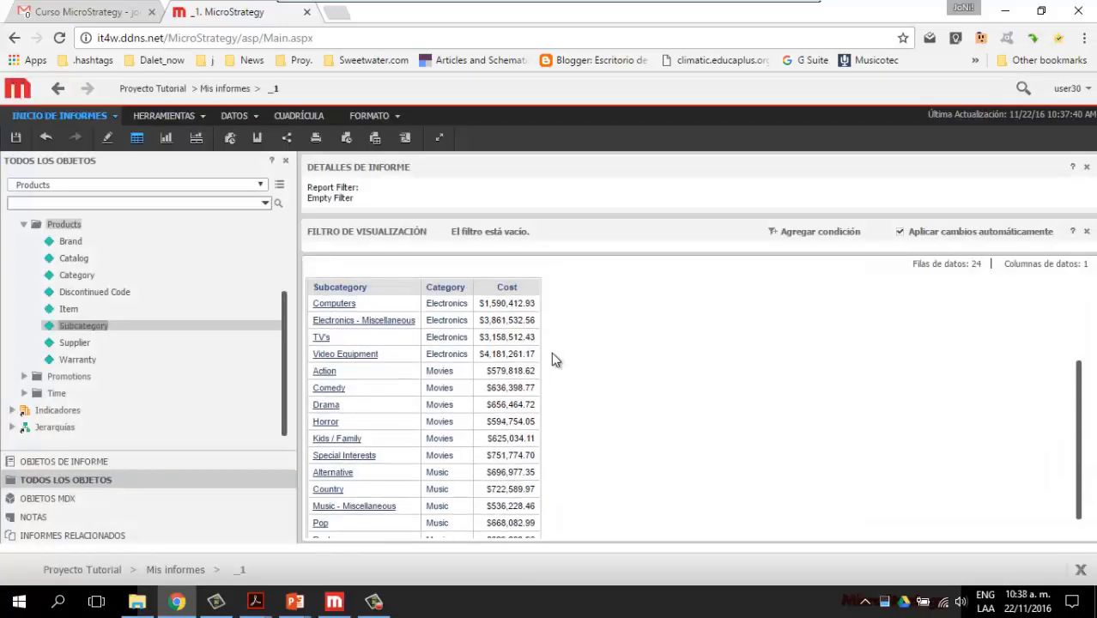
{"action": "scroll", "coordinate": [551, 355], "scroll_direction": "up", "scroll_amount": 5}
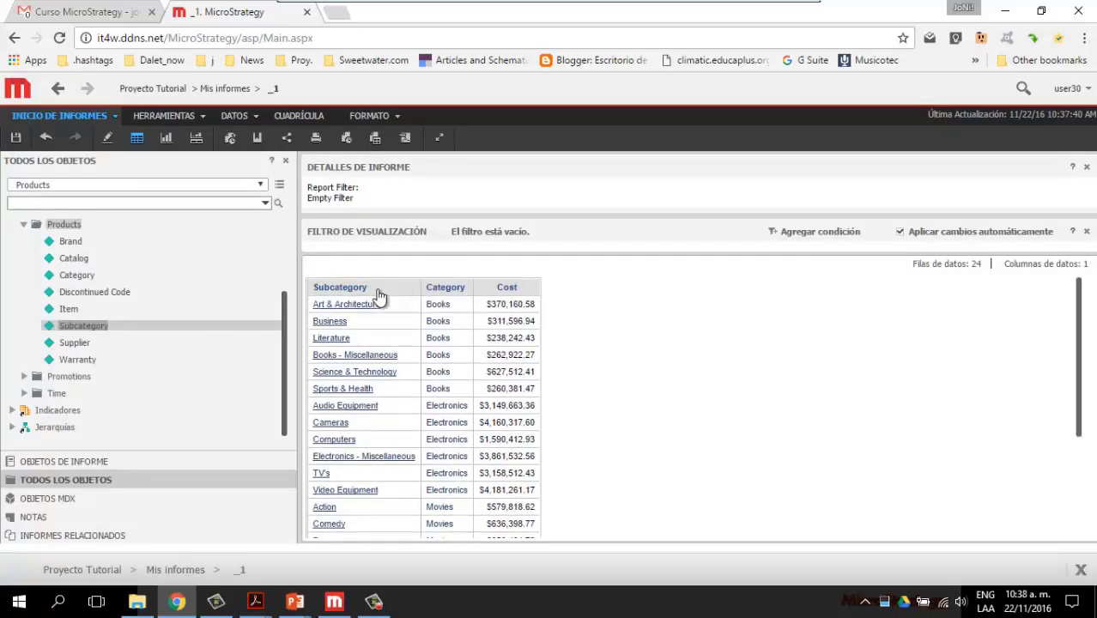
{"action": "left_click_drag", "start_coordinate": [379, 288], "coordinate": [474, 291]}
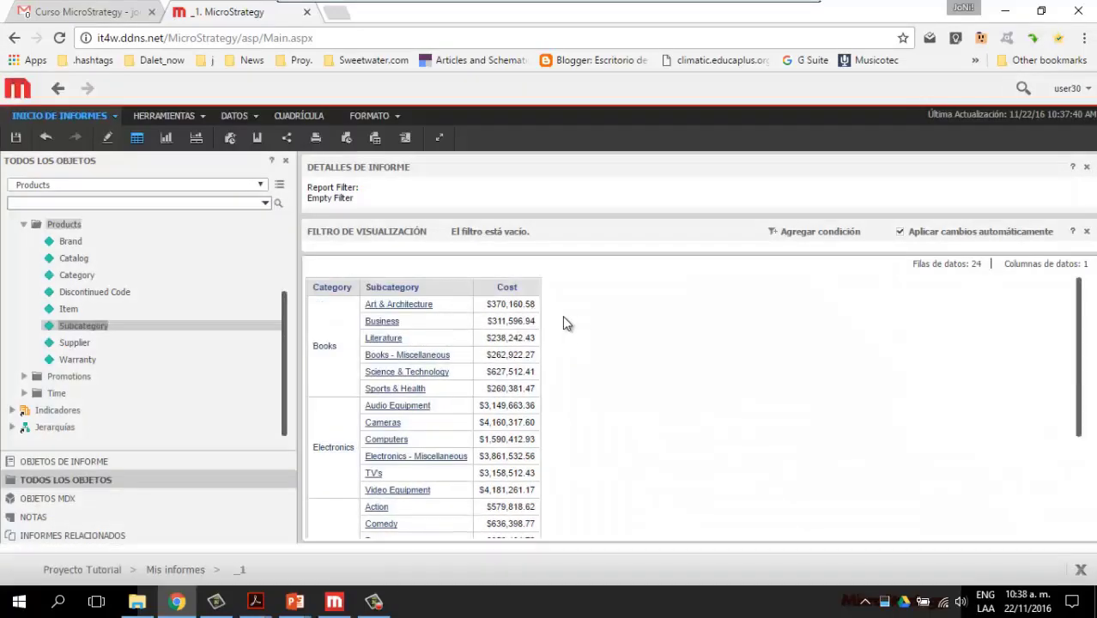
{"action": "left_click_drag", "start_coordinate": [333, 294], "coordinate": [473, 299]}
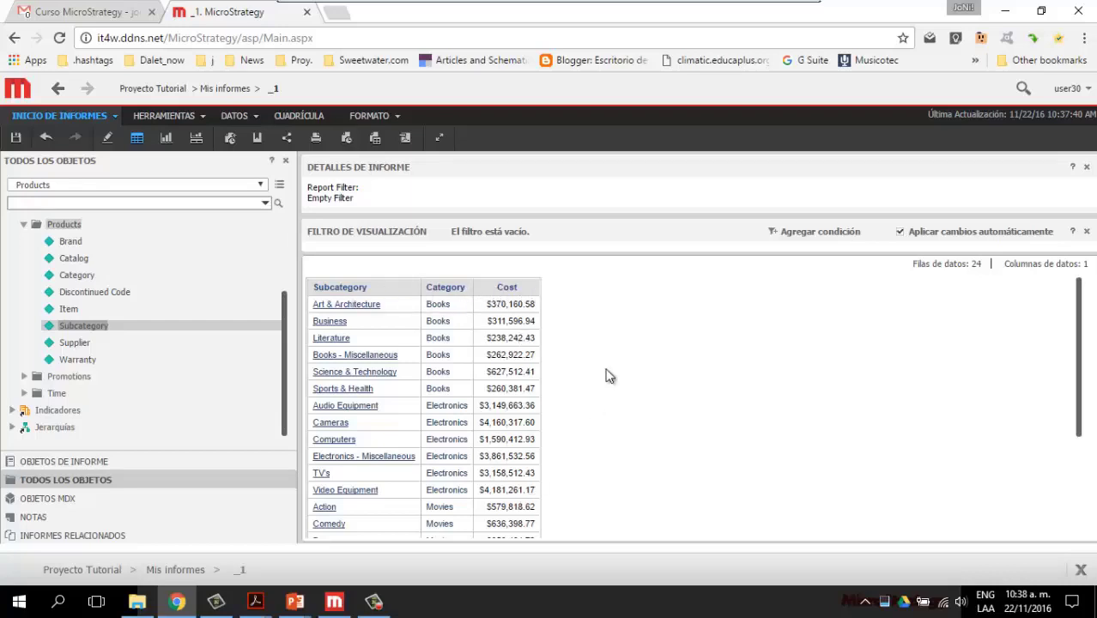
{"action": "scroll", "coordinate": [607, 375], "scroll_direction": "down", "scroll_amount": 1}
{"action": "scroll", "coordinate": [607, 375], "scroll_direction": "up", "scroll_amount": 1}
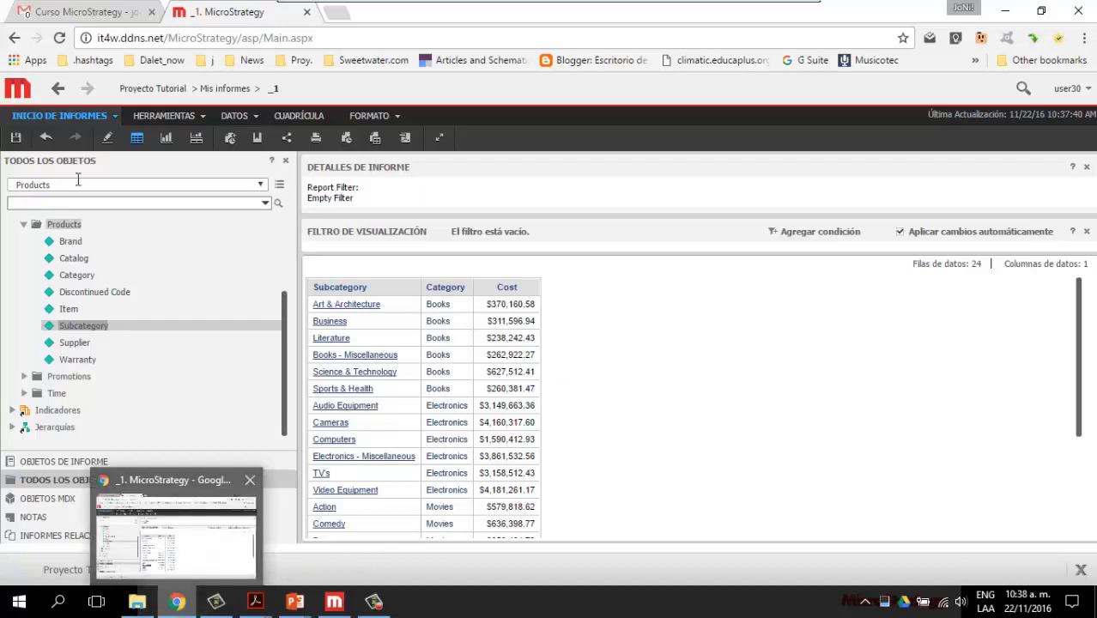
Step: Leave the report for the home page and open the Cost metric from the My Metric Excercises folder in My Objects for editing
{"action": "left_click", "coordinate": [19, 91]}
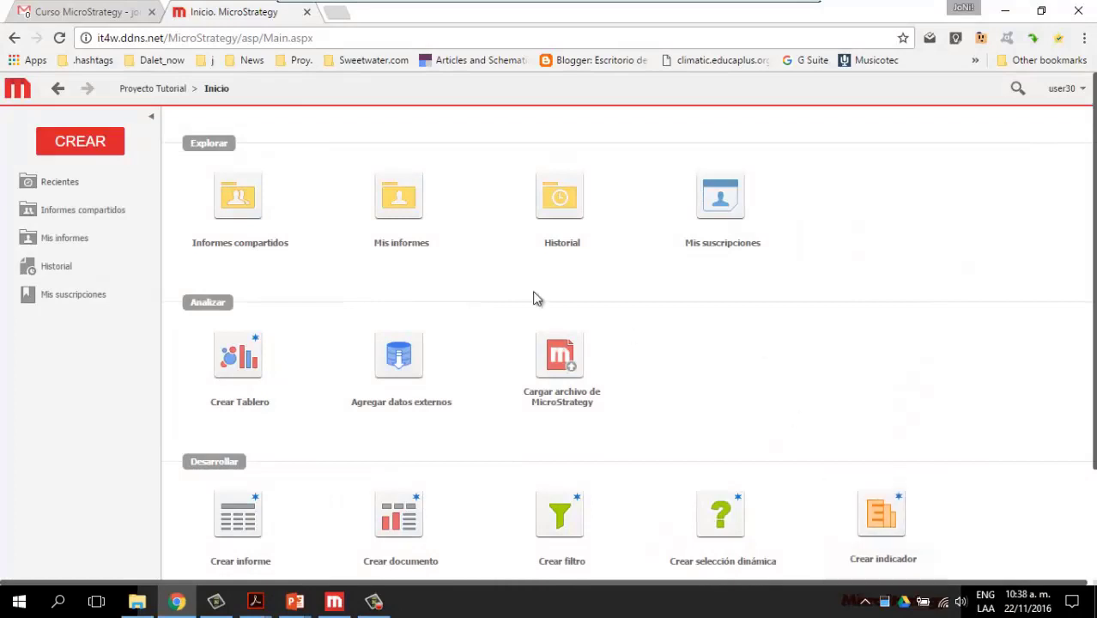
{"action": "mouse_move", "coordinate": [428, 254]}
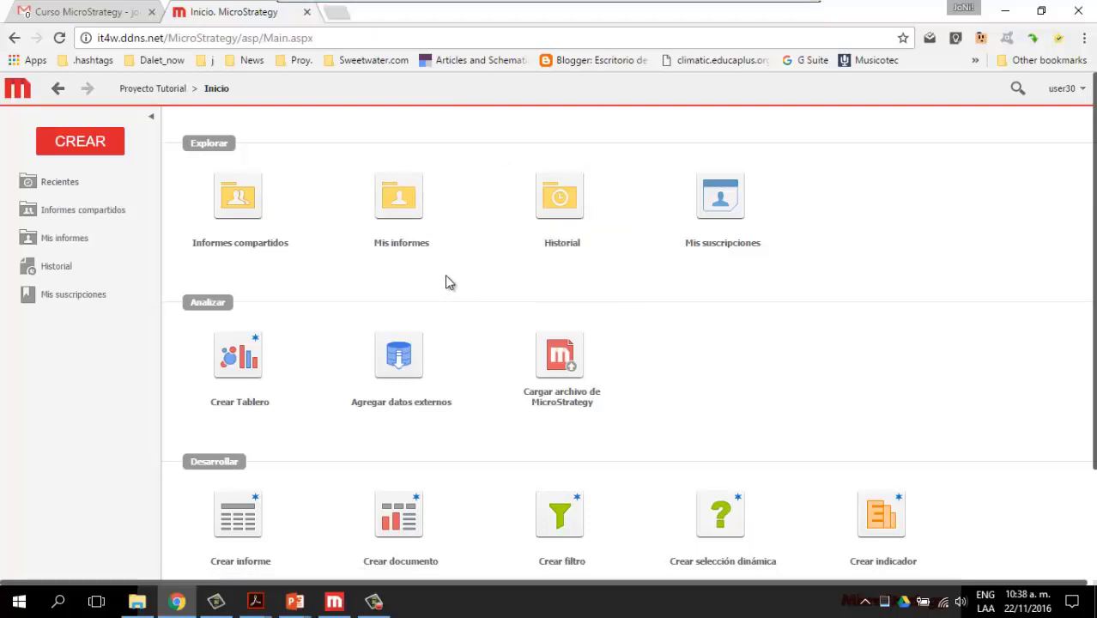
{"action": "left_click", "coordinate": [399, 201]}
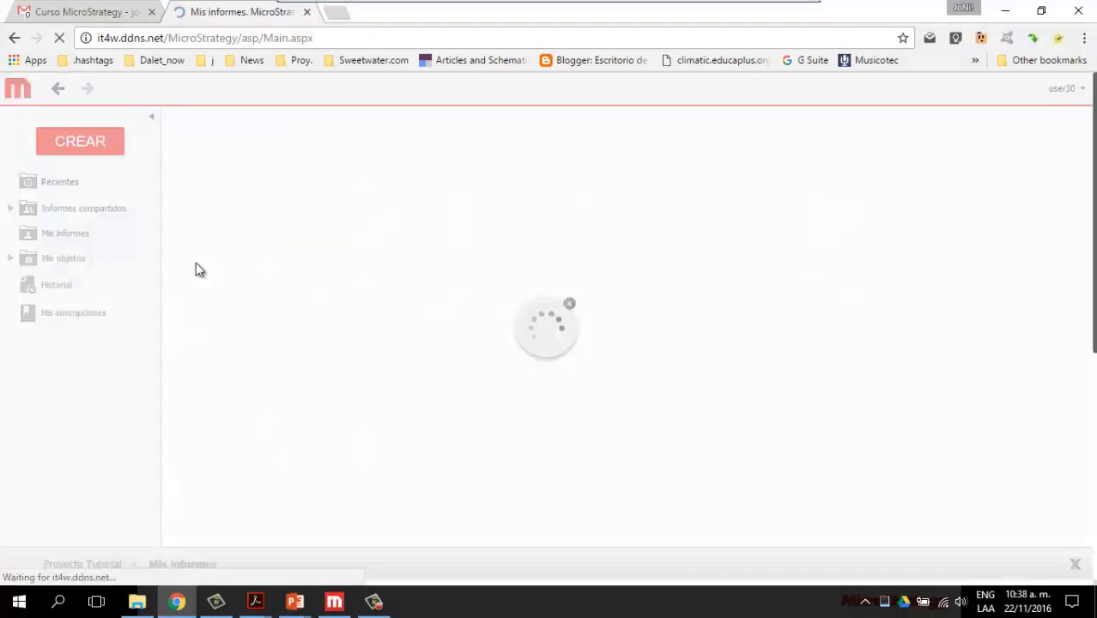
{"action": "left_click", "coordinate": [71, 258]}
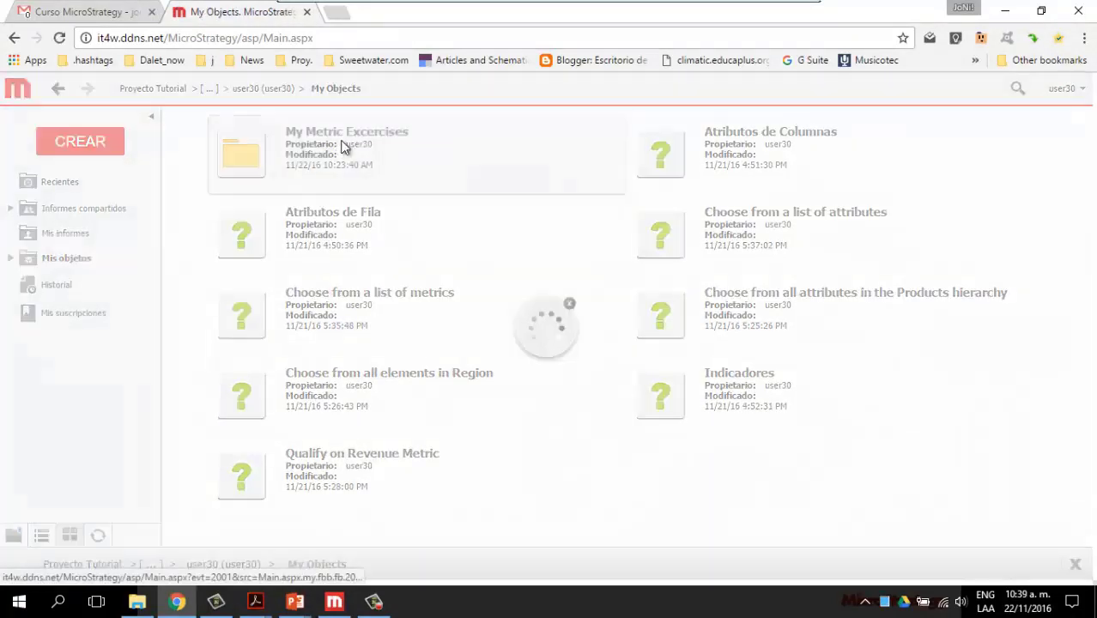
{"action": "left_click", "coordinate": [292, 130]}
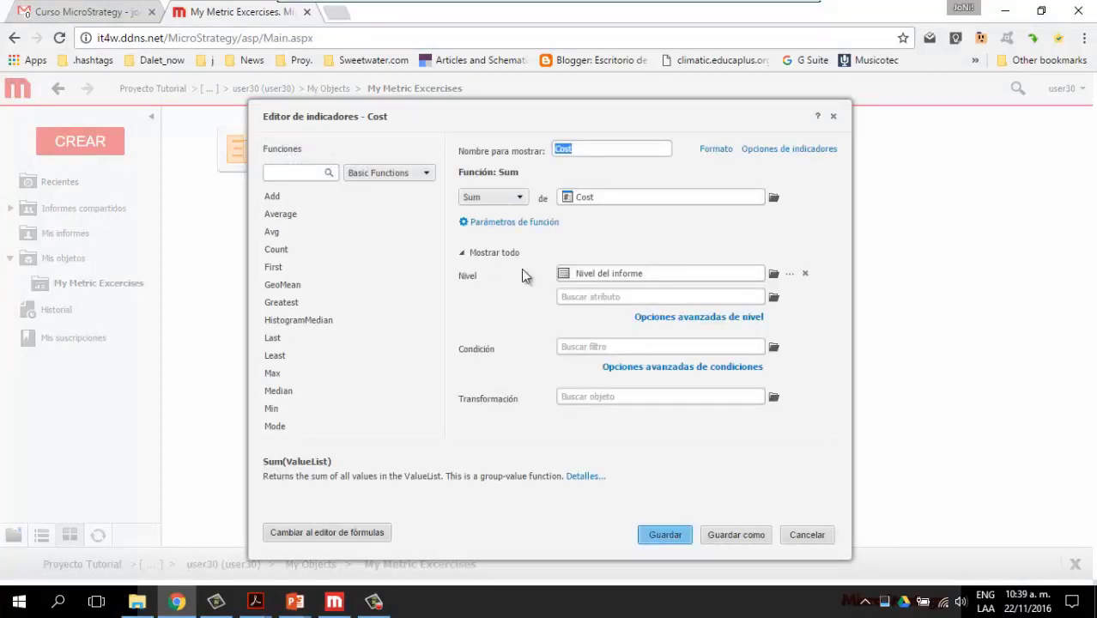
Step: Replace the report level of the Cost metric with the Category attribute from Products
{"action": "left_click", "coordinate": [806, 275]}
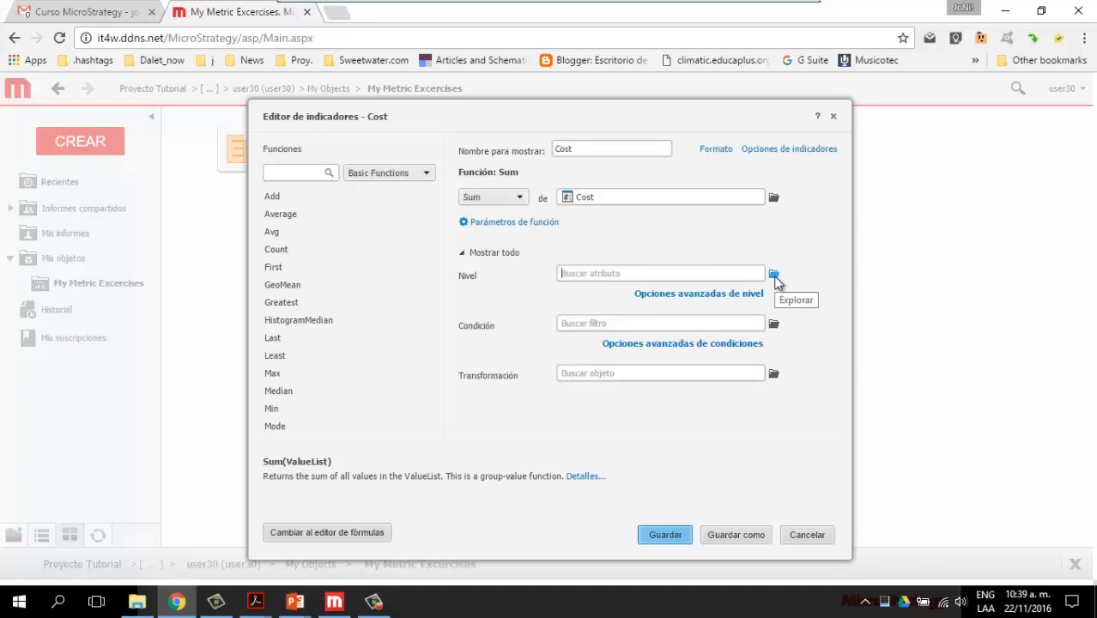
{"action": "left_click", "coordinate": [773, 274]}
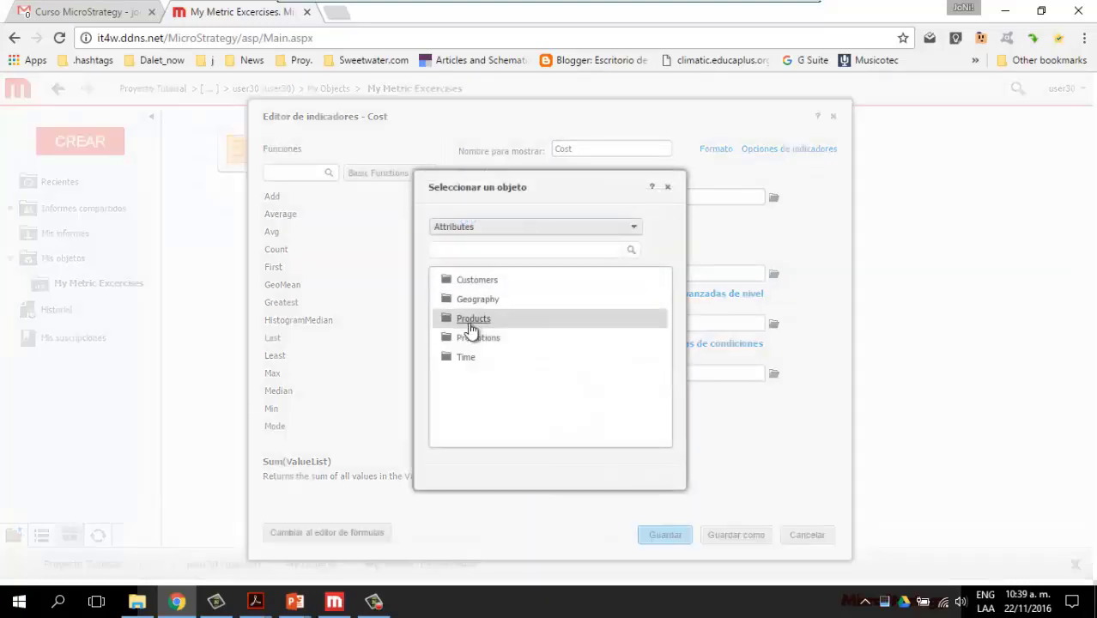
{"action": "double_click", "coordinate": [474, 320]}
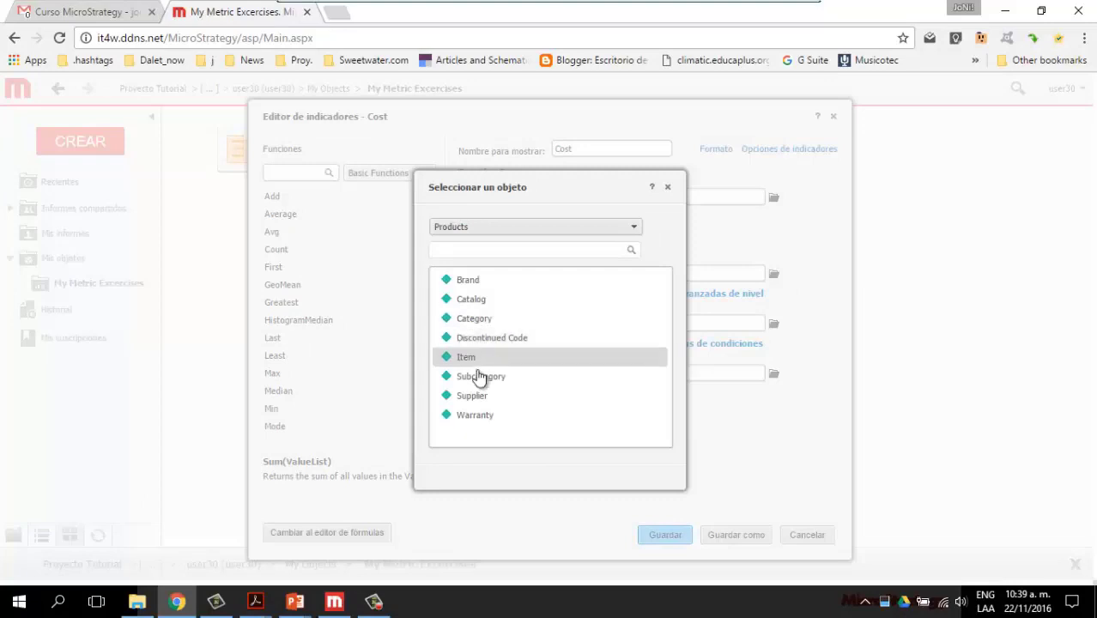
{"action": "double_click", "coordinate": [483, 320]}
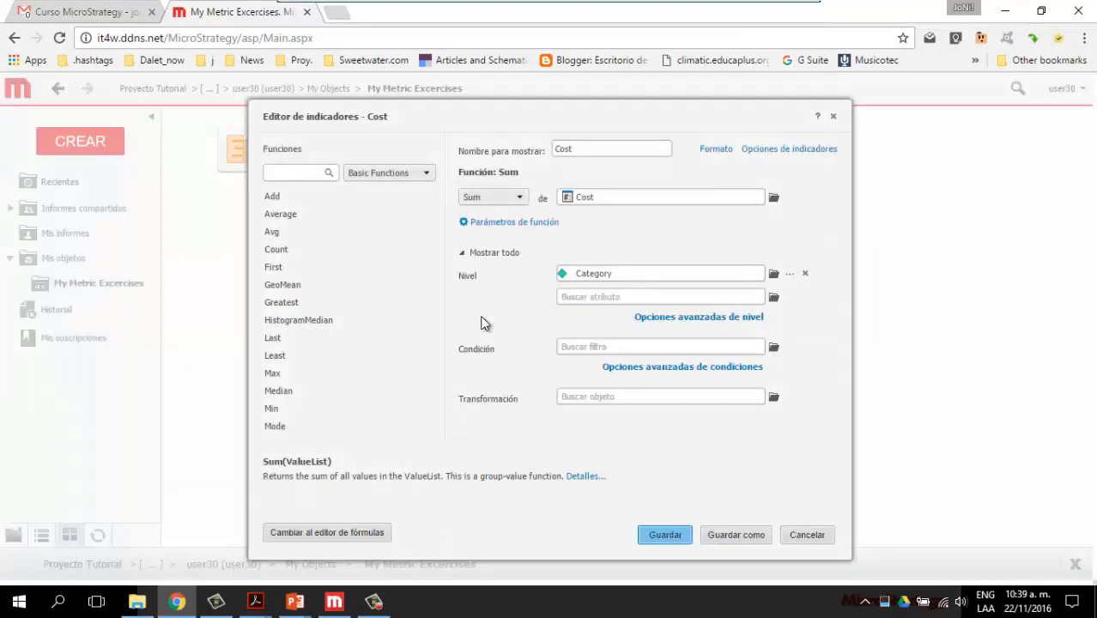
Step: Rename the edited metric to Cost - Category and save it as a new metric in the My Metric Excercises folder of My Objects
{"action": "left_click", "coordinate": [599, 149]}
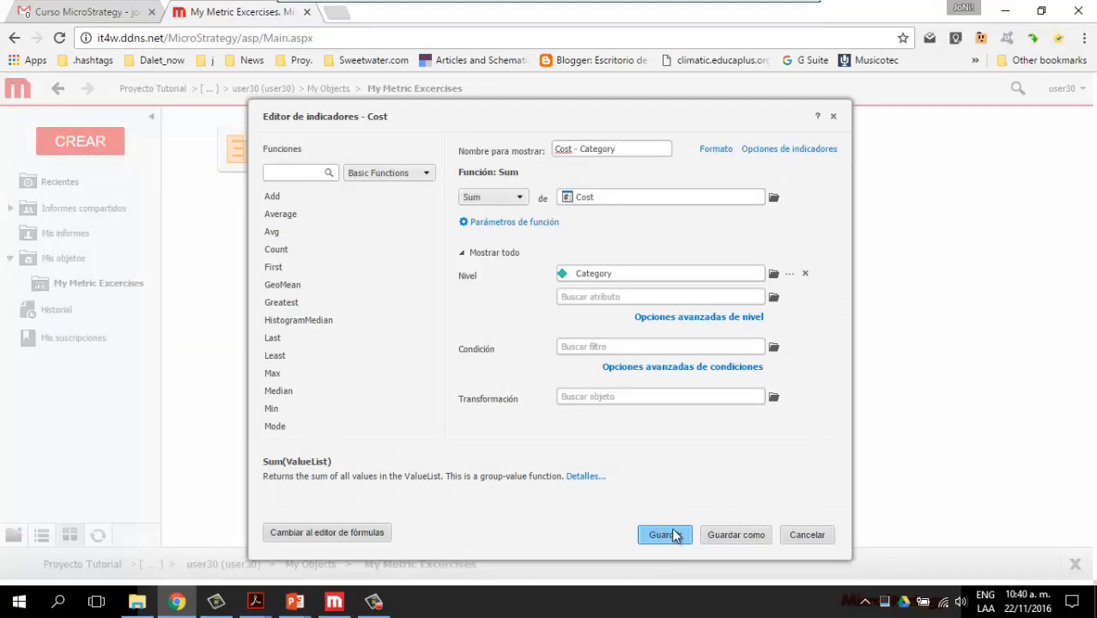
{"action": "left_click", "coordinate": [739, 533]}
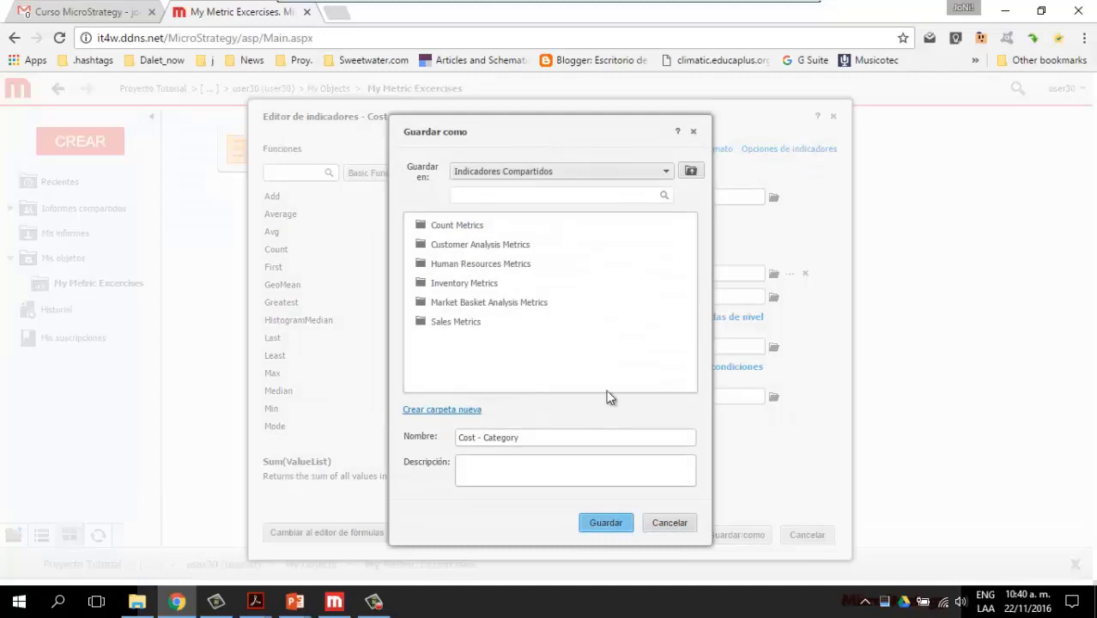
{"action": "left_click", "coordinate": [584, 173]}
{"action": "left_click", "coordinate": [502, 233]}
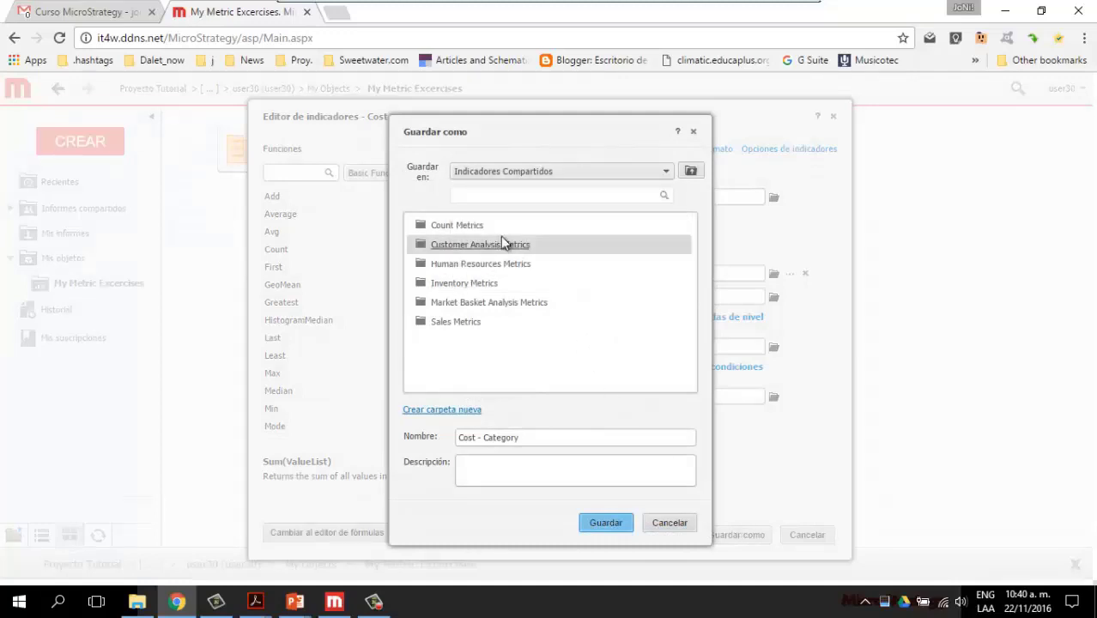
{"action": "double_click", "coordinate": [484, 230]}
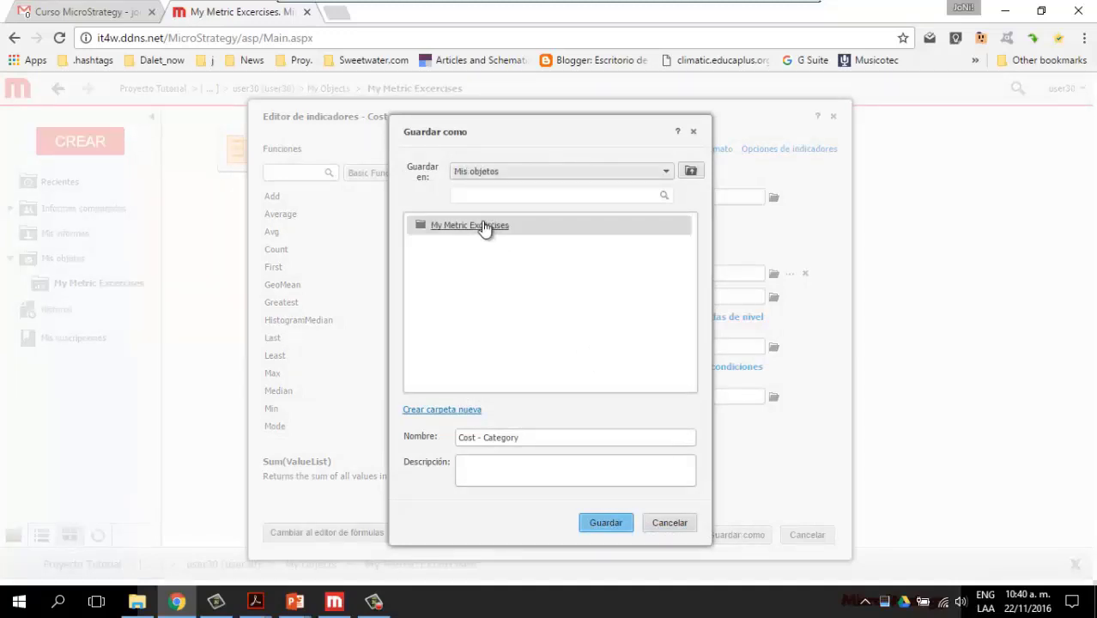
{"action": "left_click", "coordinate": [610, 524]}
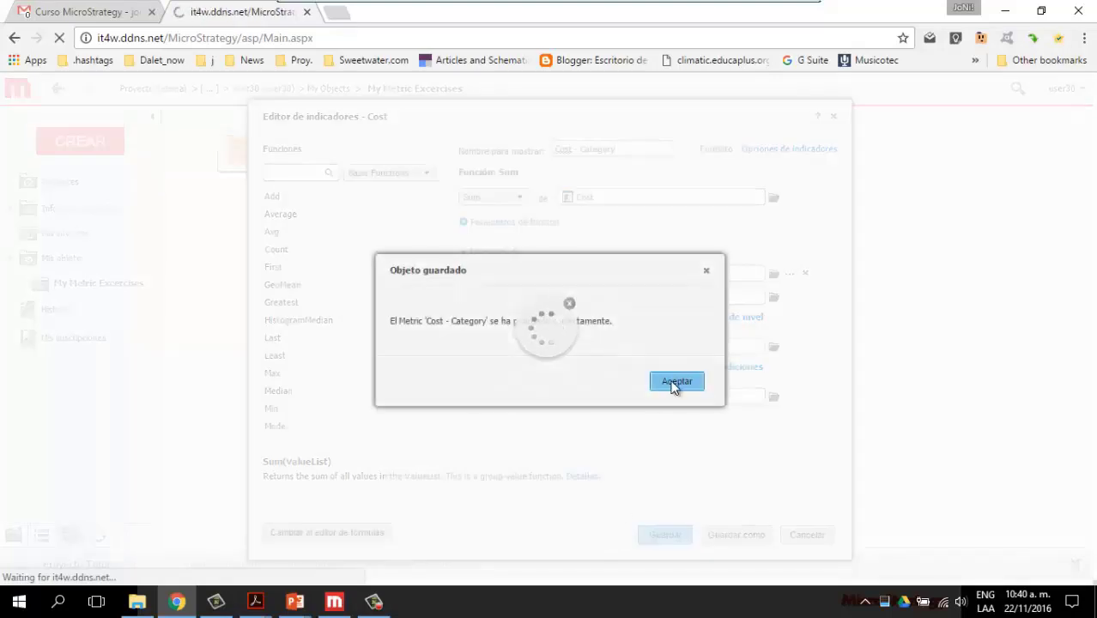
{"action": "left_click", "coordinate": [673, 382]}
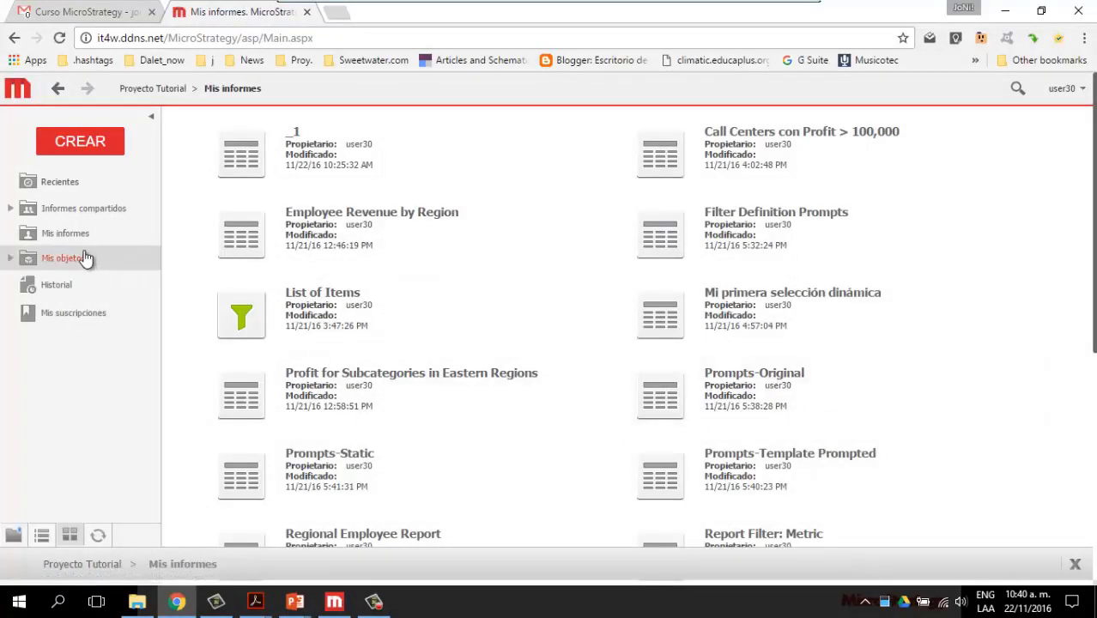
Step: Open report _1 from My Reports and place the Category attribute from Products before Item in the grid
{"action": "left_click", "coordinate": [241, 154]}
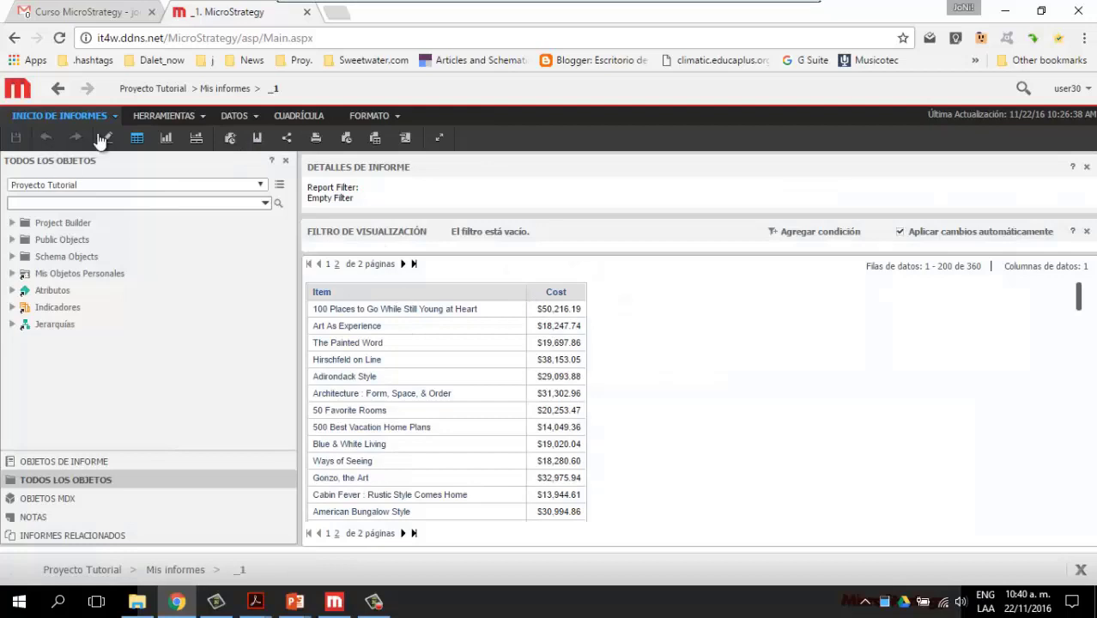
{"action": "left_click", "coordinate": [52, 290]}
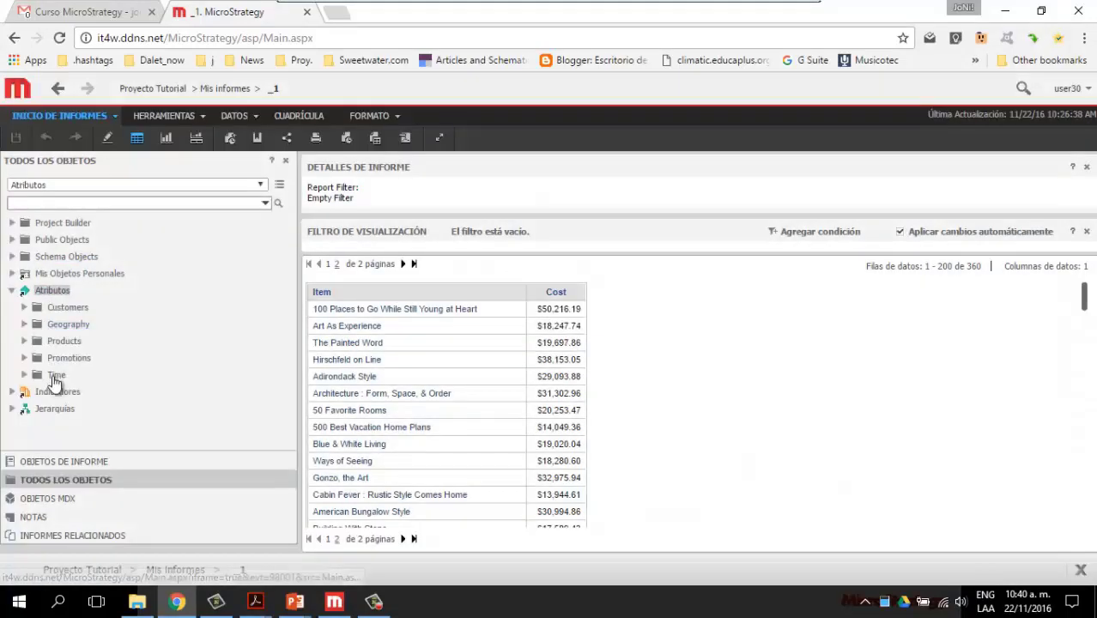
{"action": "left_click", "coordinate": [64, 341]}
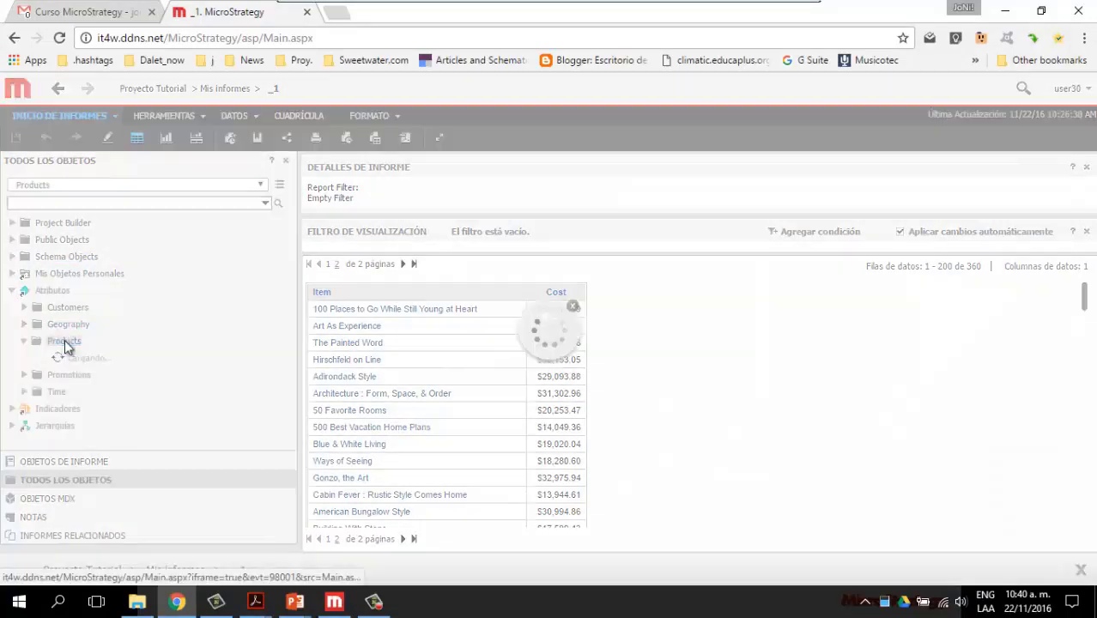
{"action": "scroll", "coordinate": [150, 356], "scroll_direction": "down", "scroll_amount": 3}
{"action": "left_click_drag", "start_coordinate": [79, 275], "coordinate": [312, 338]}
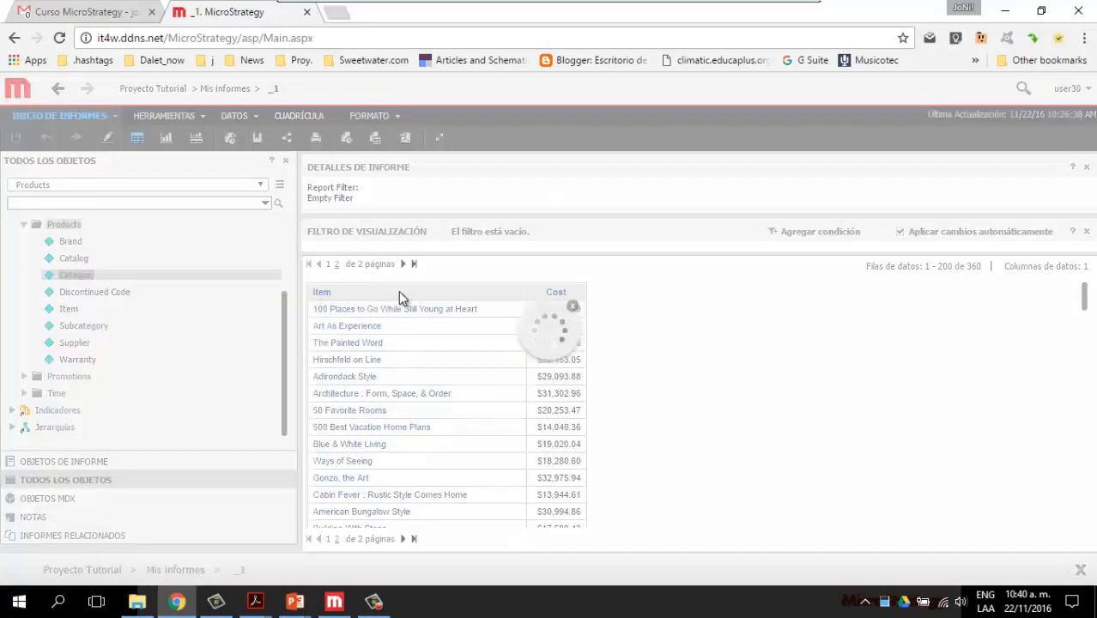
Step: Remove the Item attribute from the report and add Subcategory from Products in its place
{"action": "right_click", "coordinate": [421, 294]}
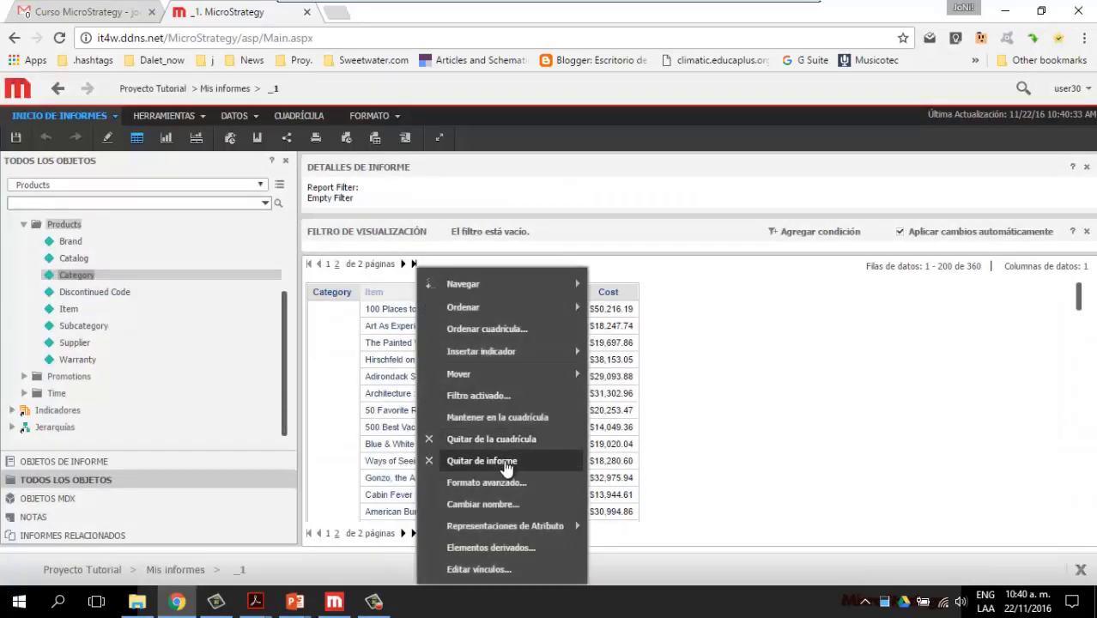
{"action": "left_click", "coordinate": [507, 463]}
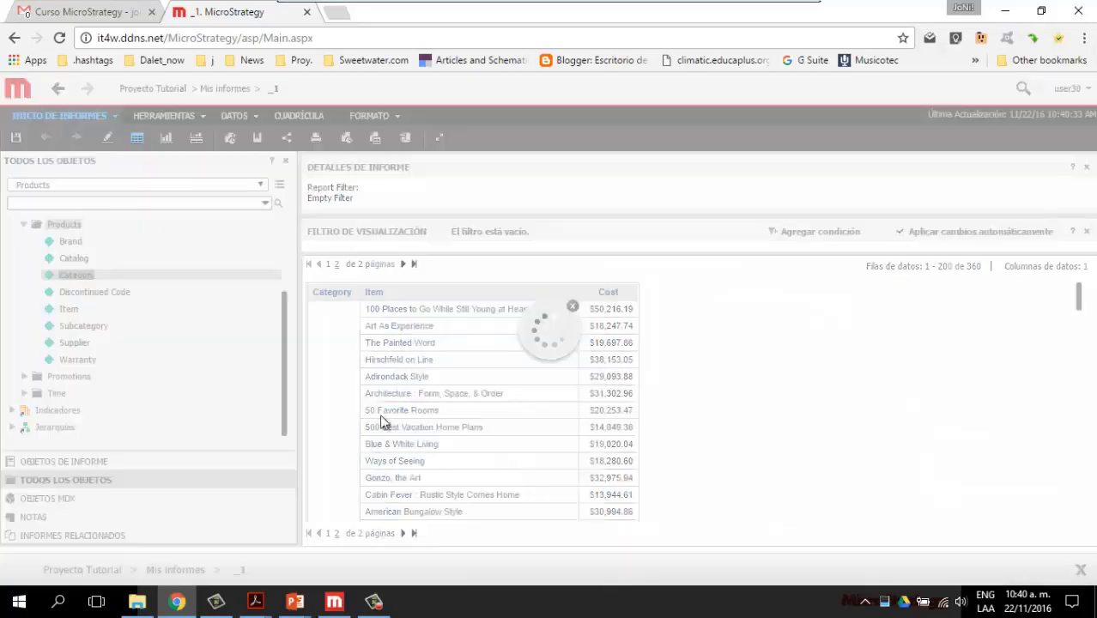
{"action": "double_click", "coordinate": [81, 327]}
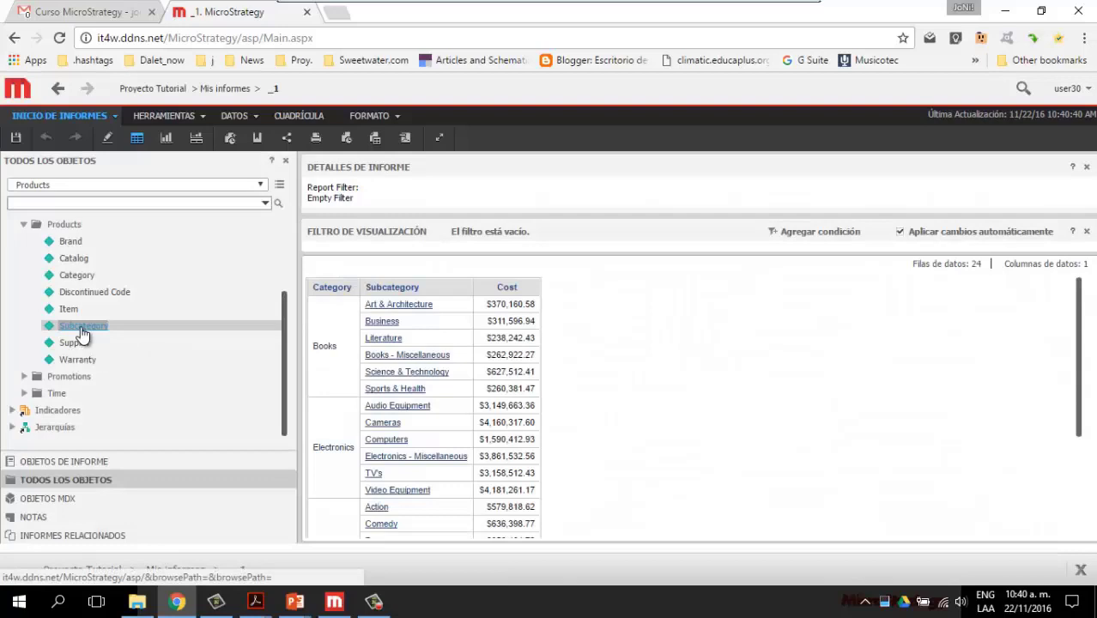
Step: Add the Cost - Category metric from the personal My Metric Excercises folder to the report
{"action": "scroll", "coordinate": [80, 327], "scroll_direction": "up", "scroll_amount": 3}
{"action": "double_click", "coordinate": [100, 273]}
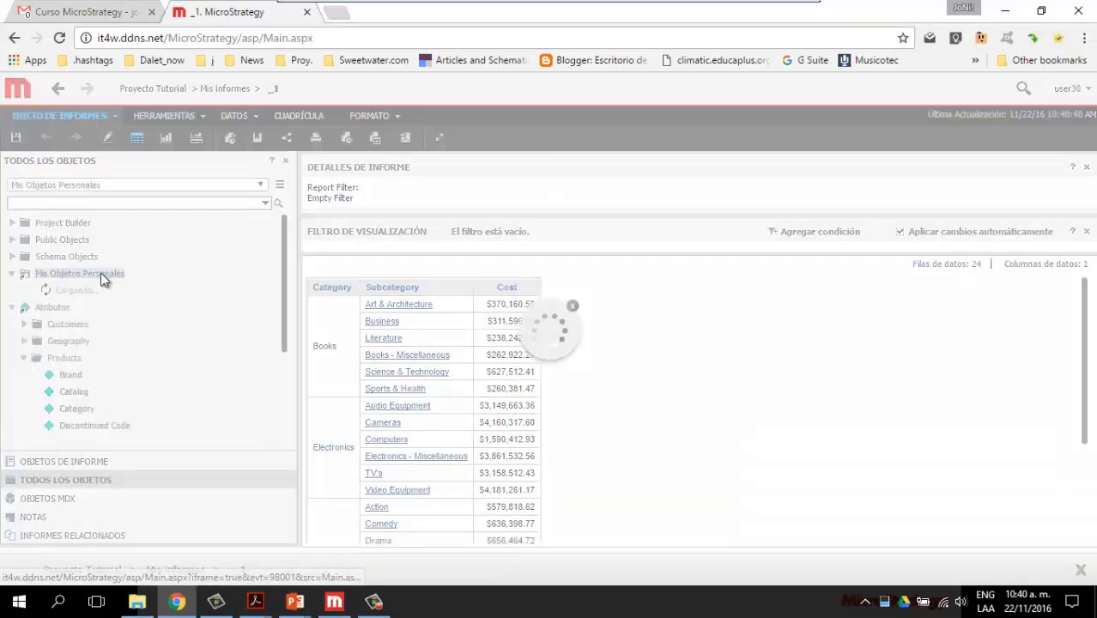
{"action": "double_click", "coordinate": [86, 326]}
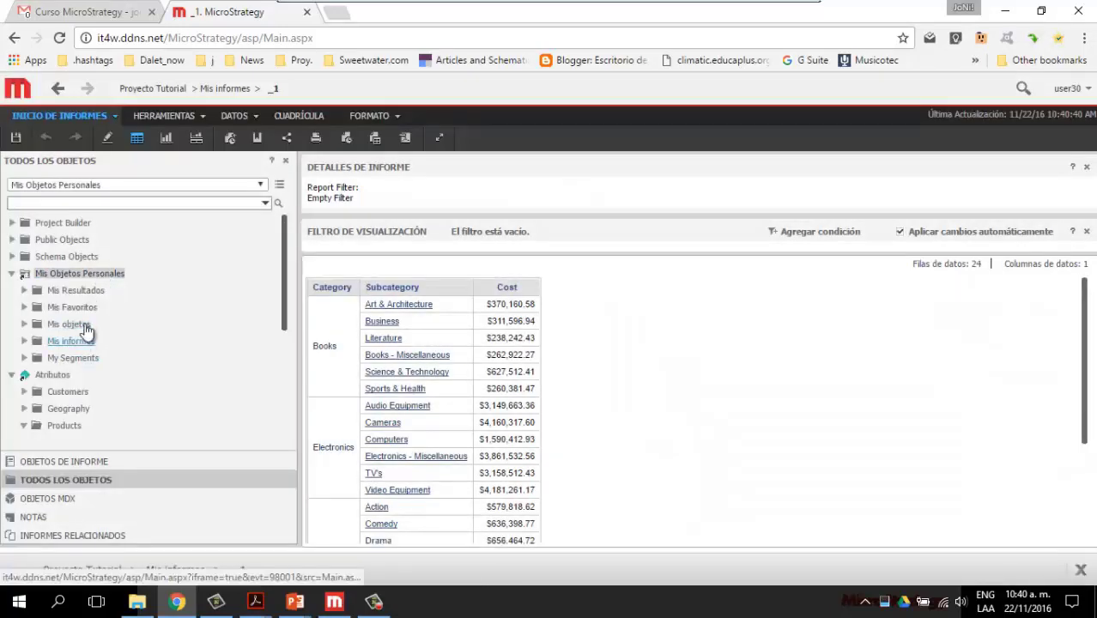
{"action": "double_click", "coordinate": [89, 341]}
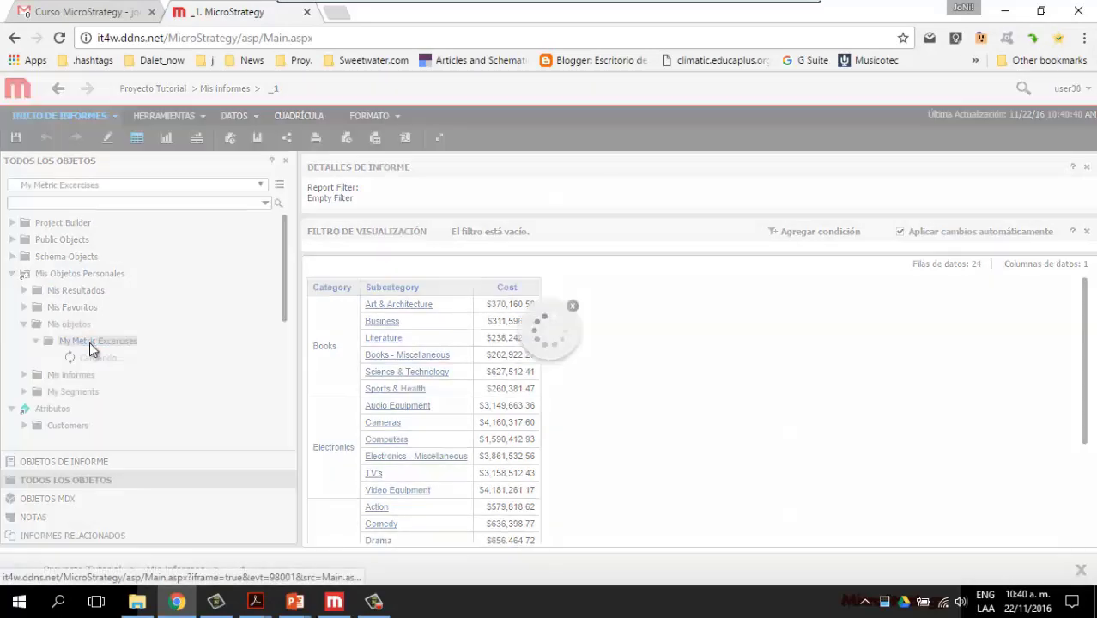
{"action": "double_click", "coordinate": [115, 376]}
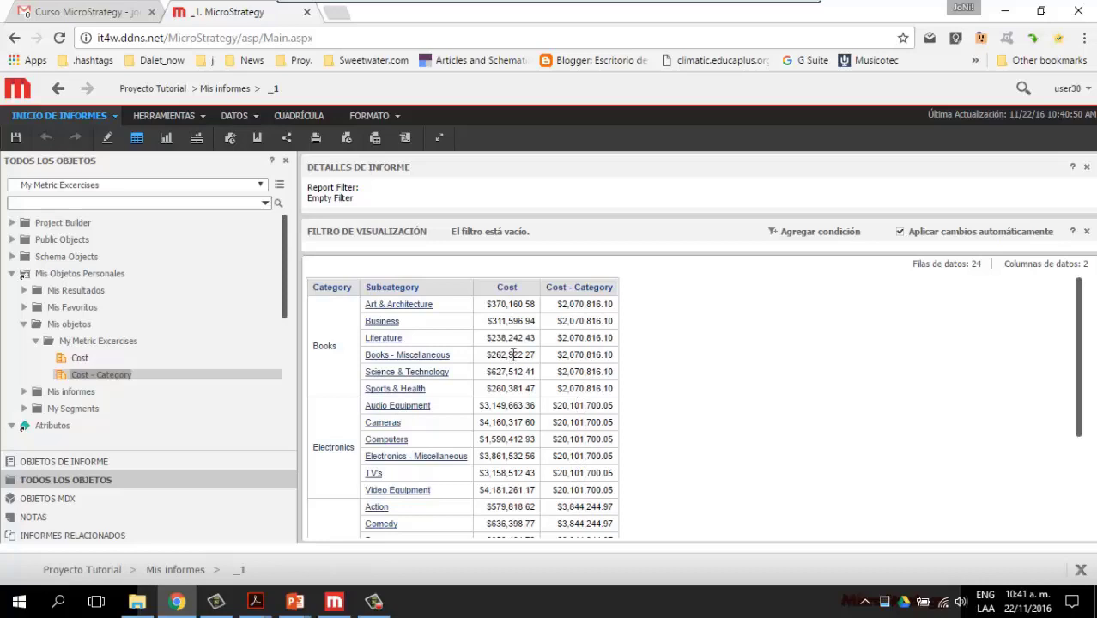
Step: Remove Subcategory from the report to compare Cost with Cost - Category by Category alone, and add Subcategory back
{"action": "right_click", "coordinate": [426, 289]}
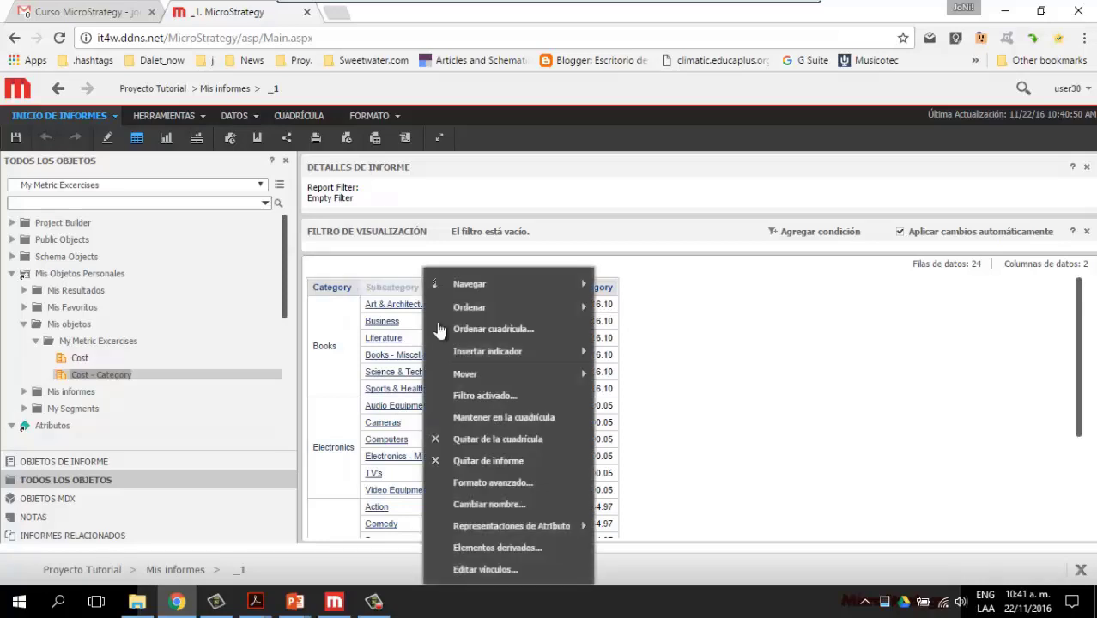
{"action": "left_click", "coordinate": [488, 460]}
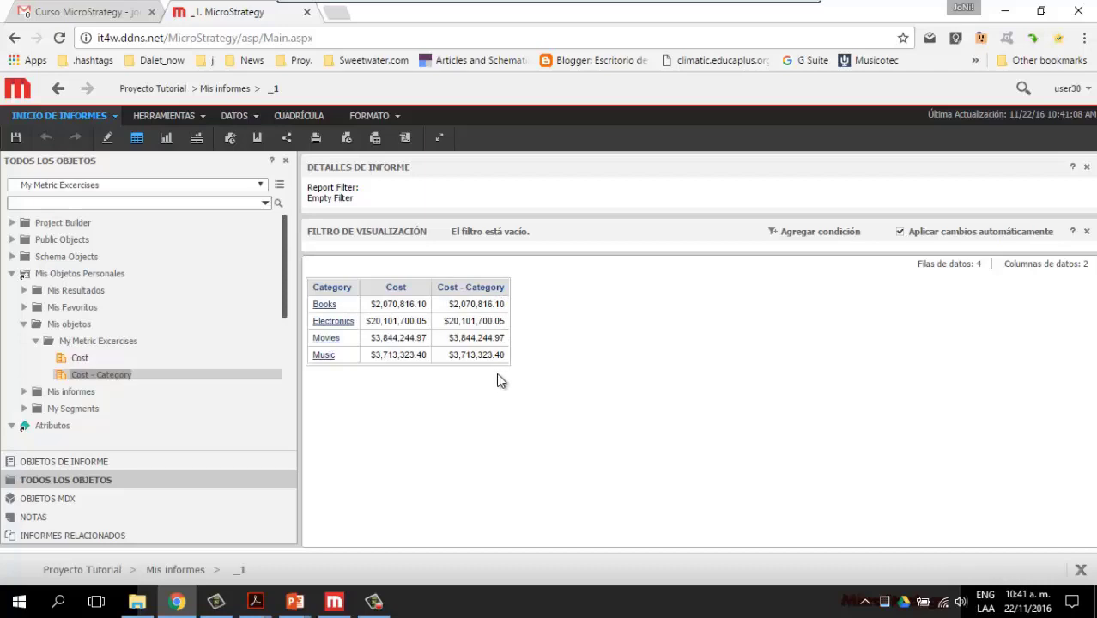
{"action": "left_click", "coordinate": [53, 428]}
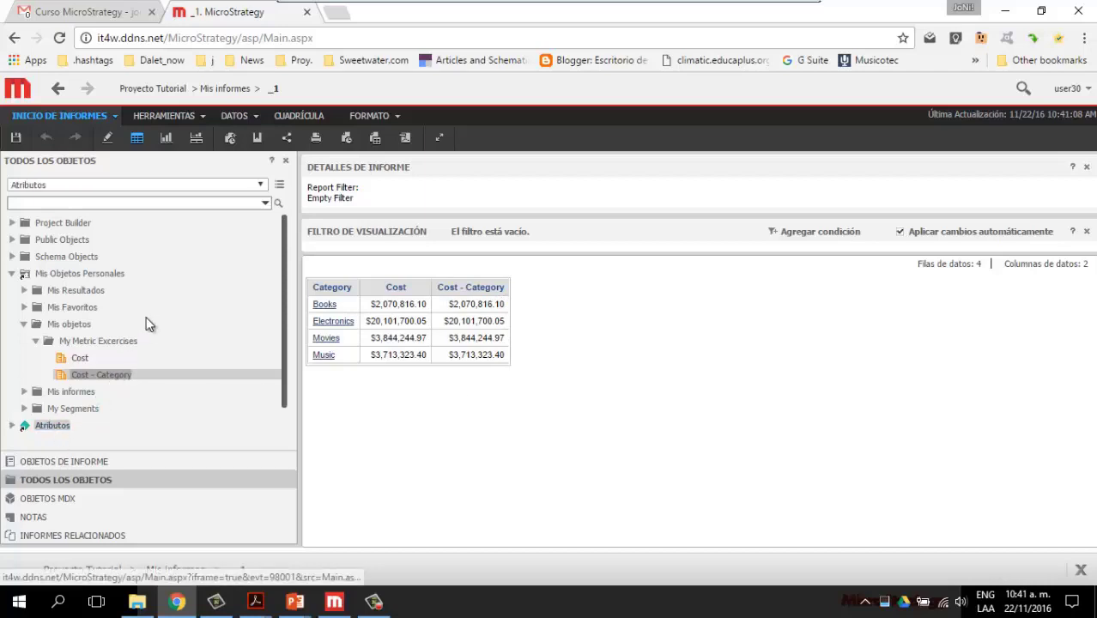
{"action": "left_click", "coordinate": [12, 392]}
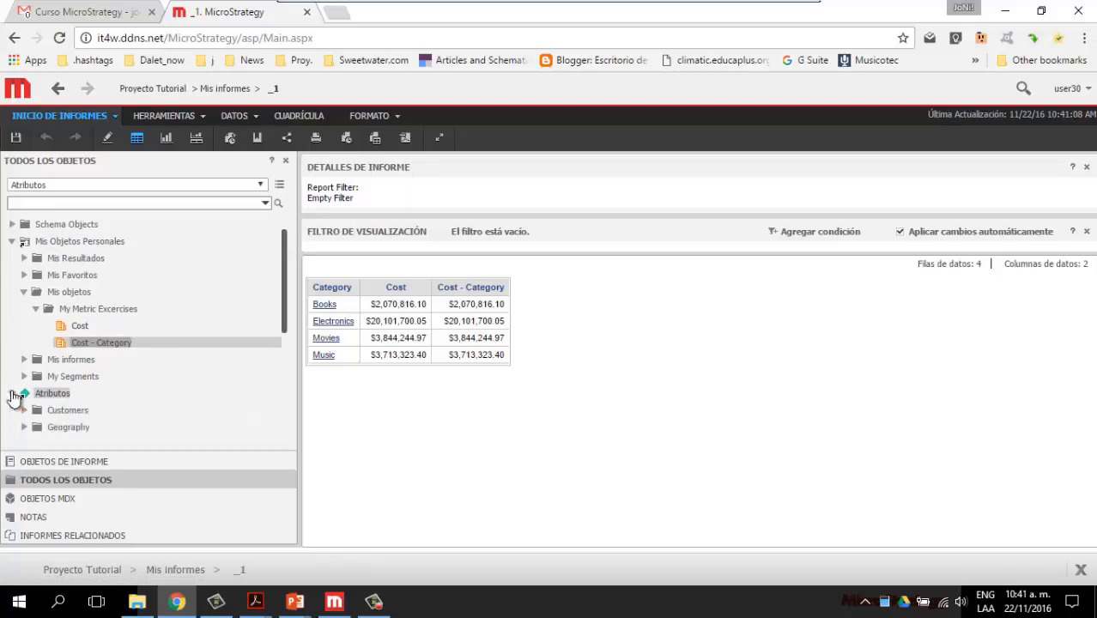
{"action": "scroll", "coordinate": [146, 386], "scroll_direction": "down", "scroll_amount": 3}
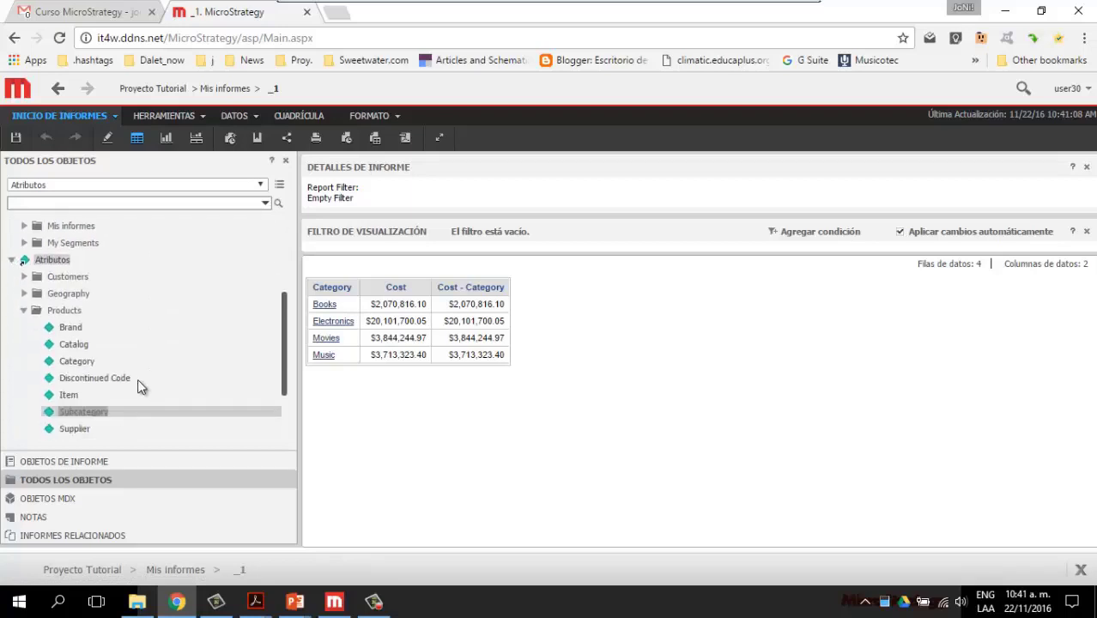
{"action": "double_click", "coordinate": [86, 413]}
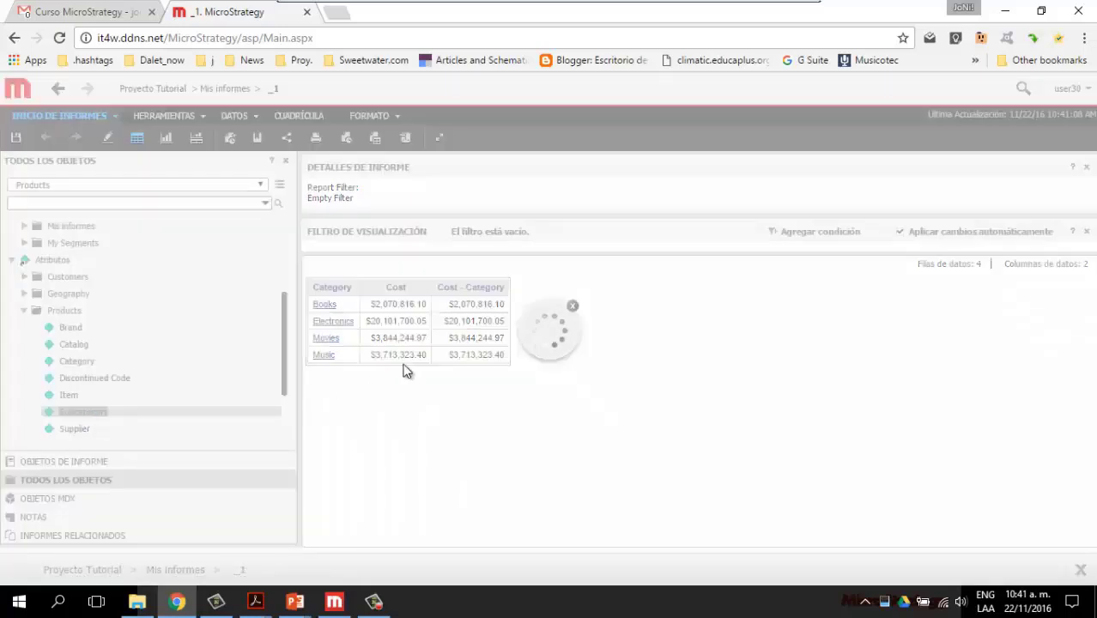
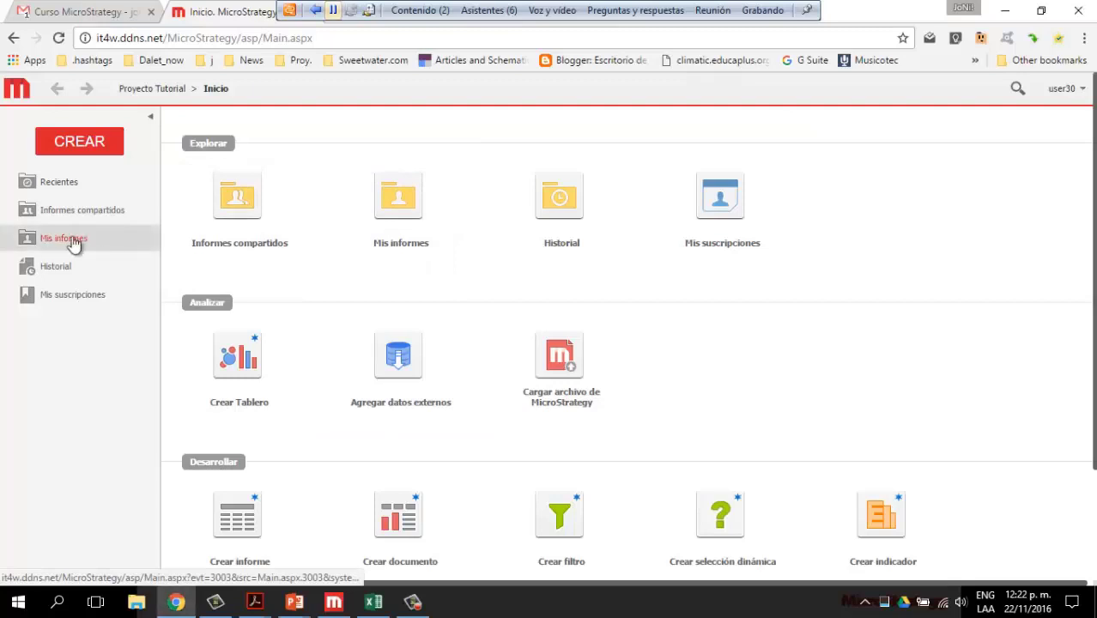
Step: Open the Cost metric from the My Metric Excercises folder in My Objects for editing
{"action": "left_click", "coordinate": [70, 266]}
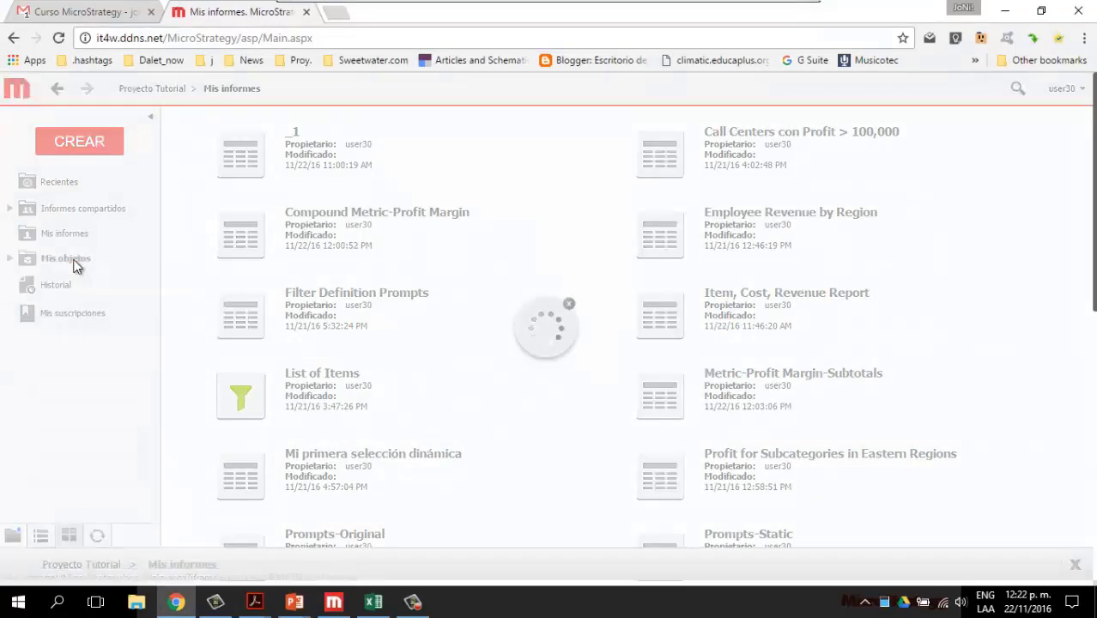
{"action": "left_click", "coordinate": [674, 154]}
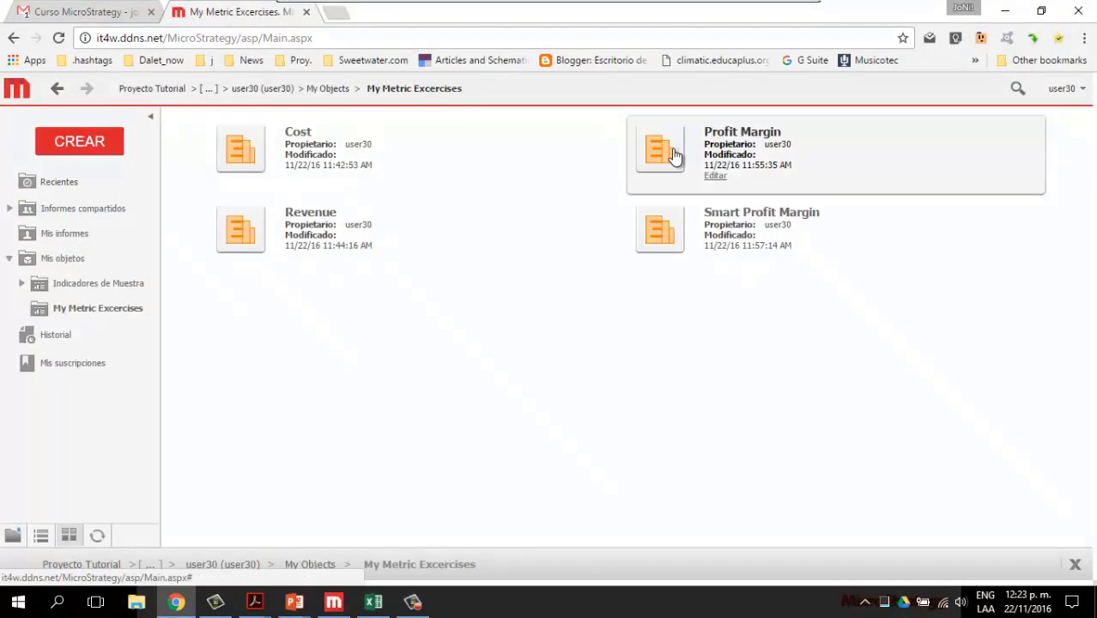
{"action": "left_click", "coordinate": [245, 153]}
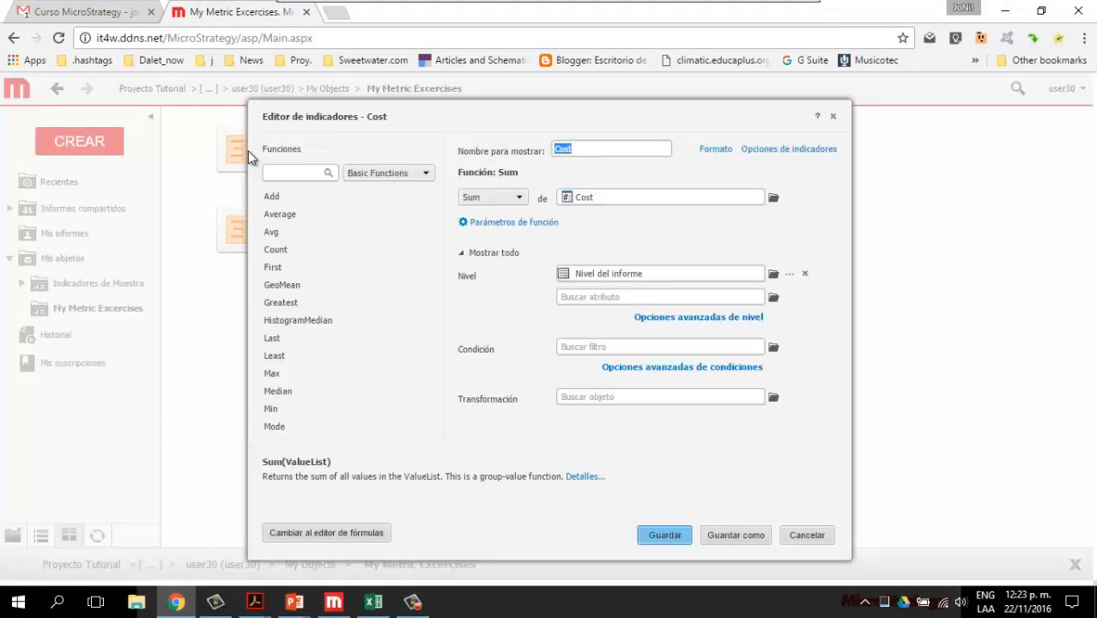
Step: Set the Cost metric's default subtotal function to Ninguno in its advanced metric options
{"action": "left_click", "coordinate": [794, 150]}
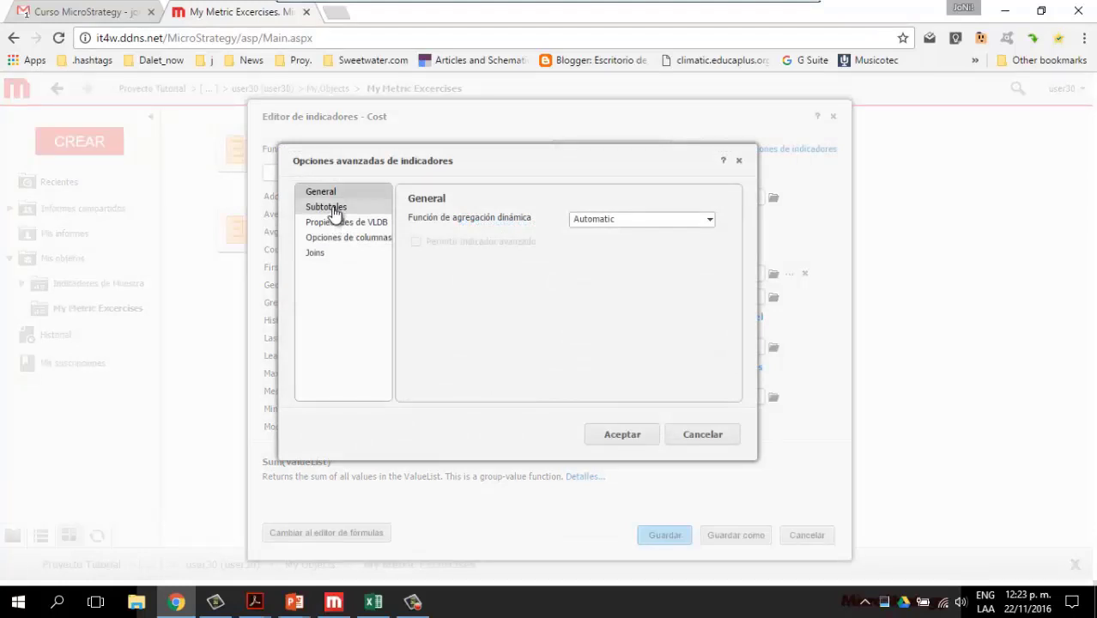
{"action": "left_click", "coordinate": [335, 213]}
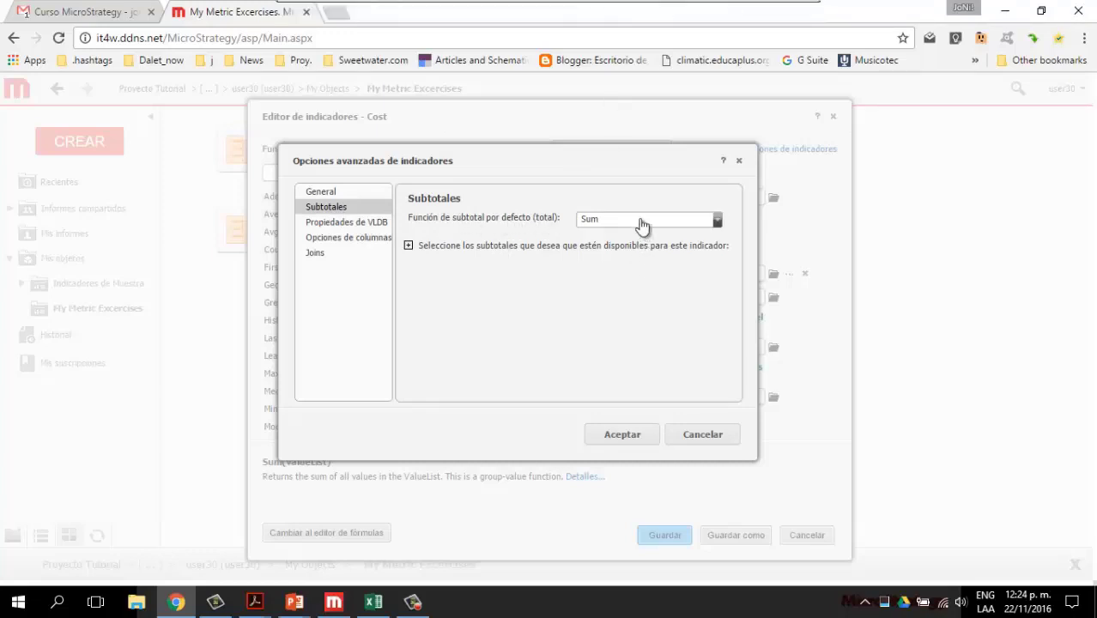
{"action": "left_click", "coordinate": [641, 222]}
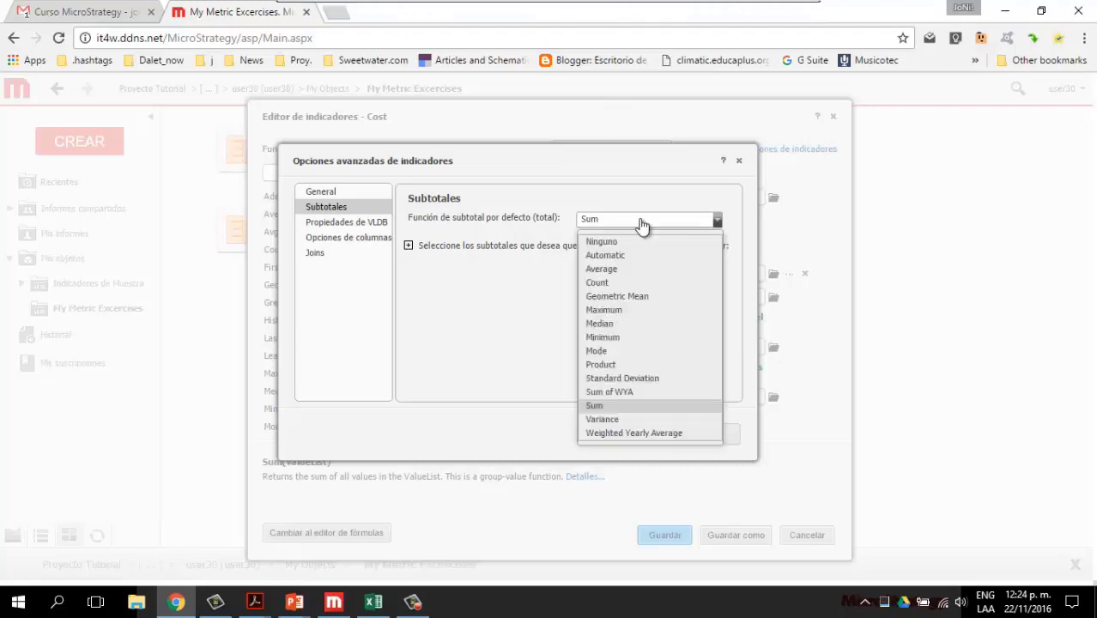
{"action": "left_click", "coordinate": [642, 242]}
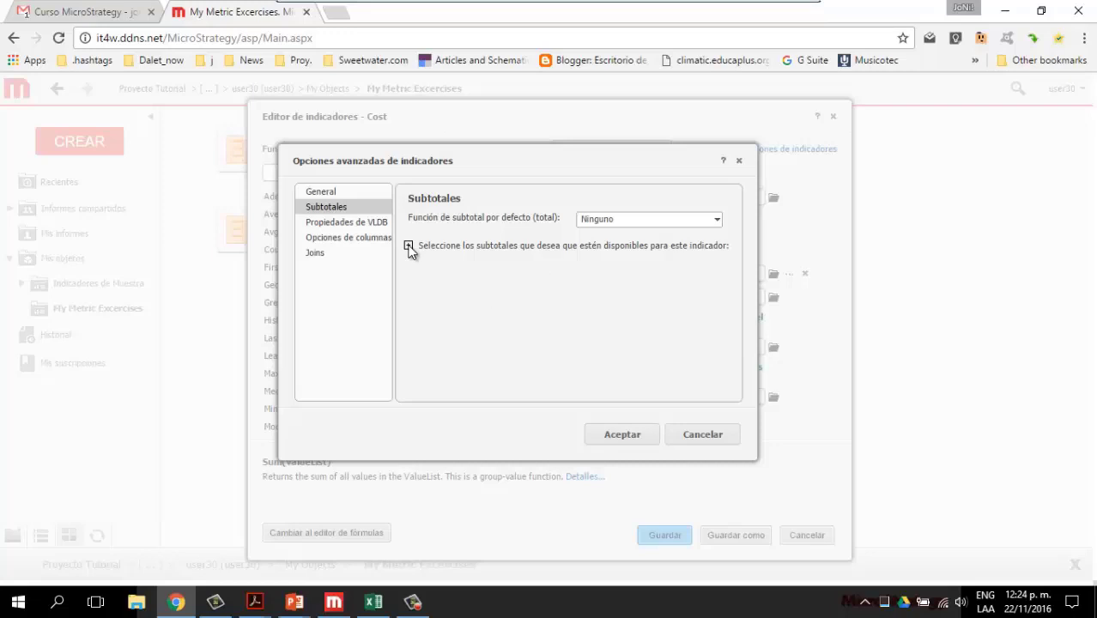
Step: Exclude Count, Geometric Mean and Median from the subtotals available for the Cost metric
{"action": "left_click", "coordinate": [409, 245]}
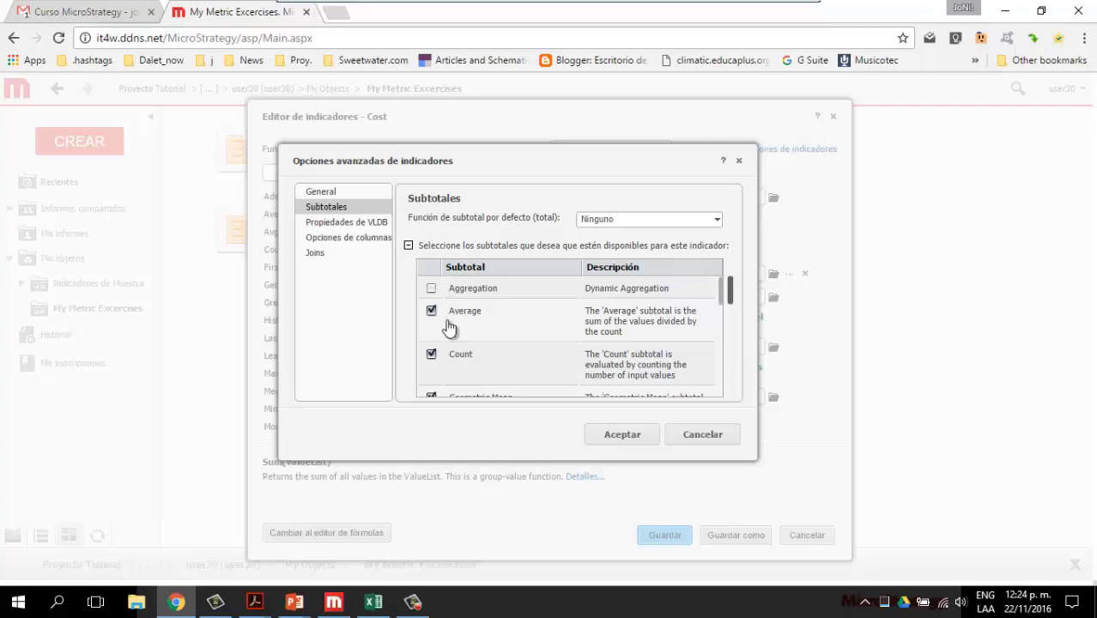
{"action": "scroll", "coordinate": [449, 325], "scroll_direction": "down", "scroll_amount": 3}
{"action": "scroll", "coordinate": [450, 324], "scroll_direction": "up", "scroll_amount": 3}
{"action": "left_click", "coordinate": [431, 354]}
{"action": "scroll", "coordinate": [731, 296], "scroll_direction": "down", "scroll_amount": 3}
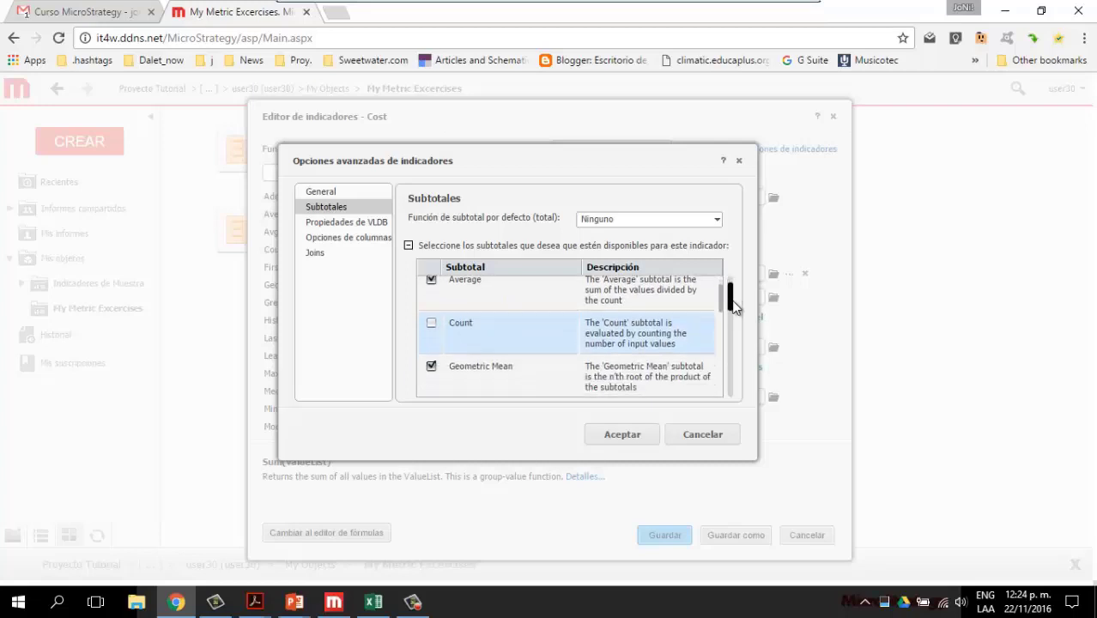
{"action": "left_click", "coordinate": [431, 307]}
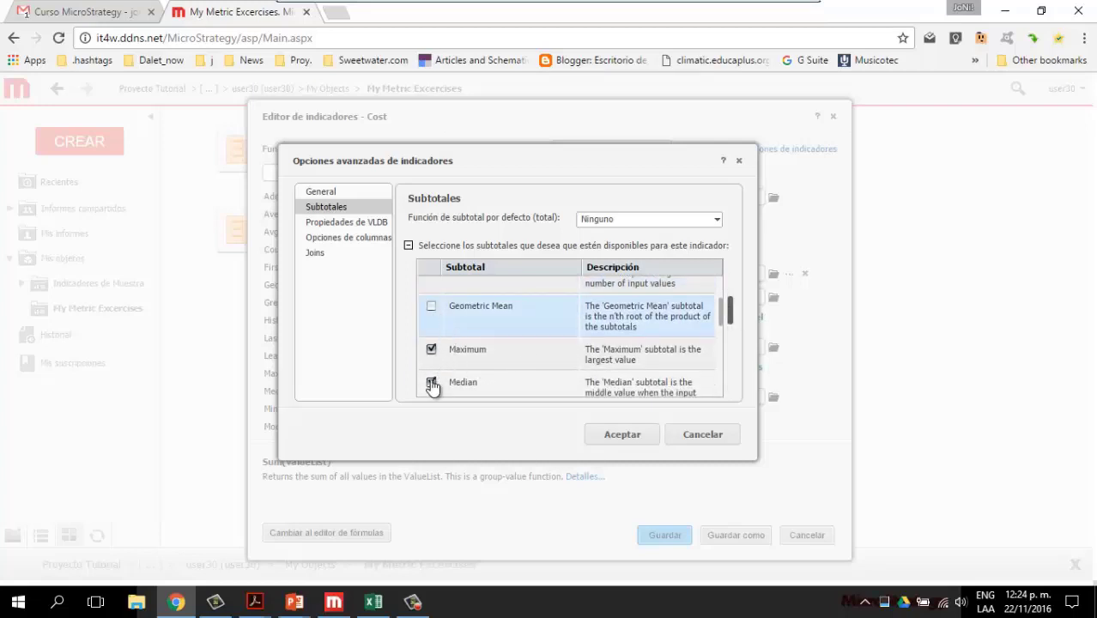
{"action": "left_click", "coordinate": [431, 382]}
{"action": "scroll", "coordinate": [730, 317], "scroll_direction": "down", "scroll_amount": 3}
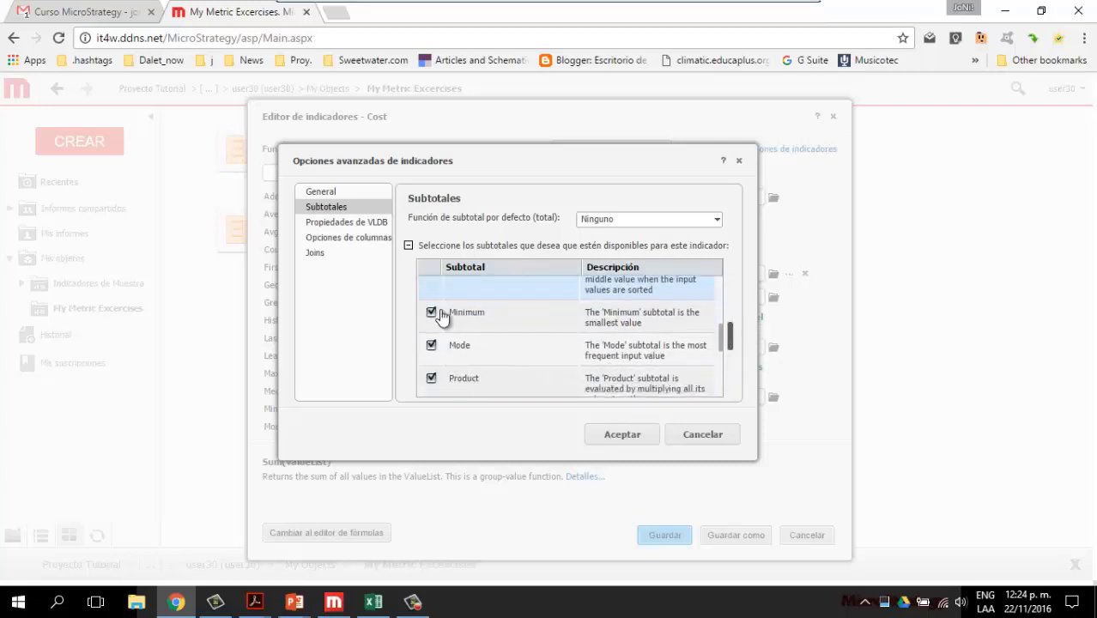
Step: Exclude Minimum, Mode, Product and Variance from the Cost metric's available subtotals and accept the advanced options
{"action": "left_click", "coordinate": [431, 312]}
{"action": "left_click", "coordinate": [431, 345]}
{"action": "left_click", "coordinate": [430, 378]}
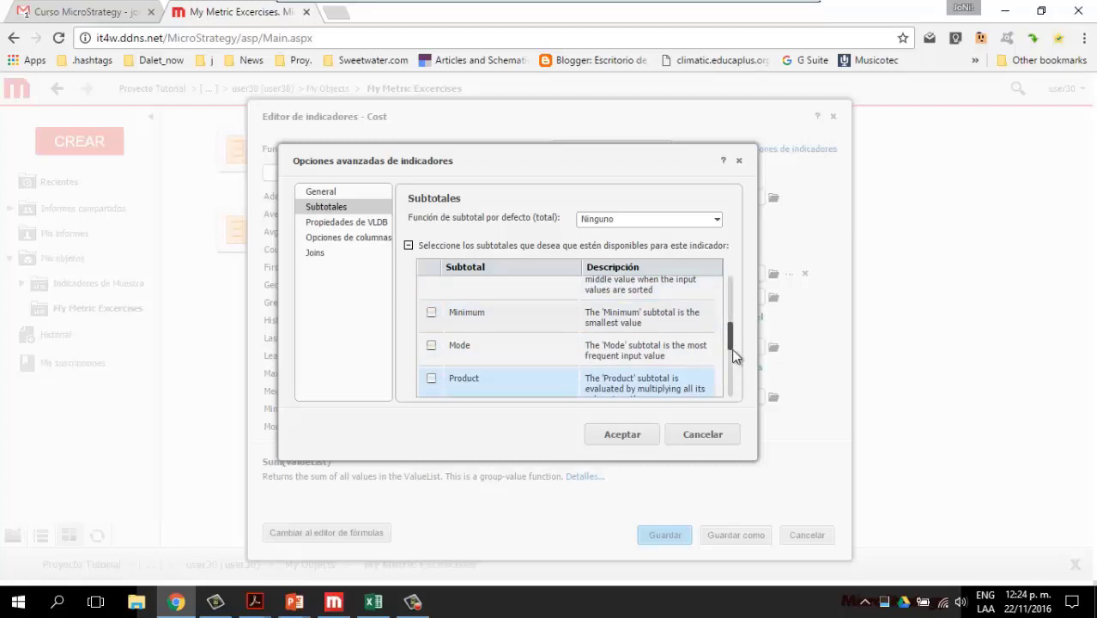
{"action": "left_click_drag", "start_coordinate": [728, 348], "coordinate": [725, 391]}
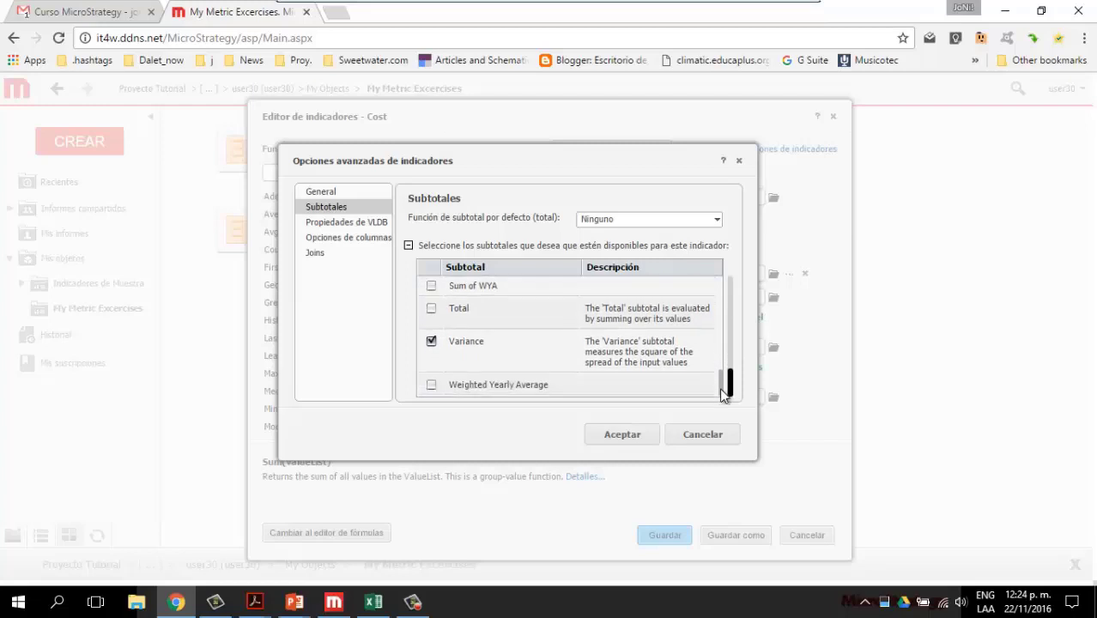
{"action": "left_click", "coordinate": [432, 341]}
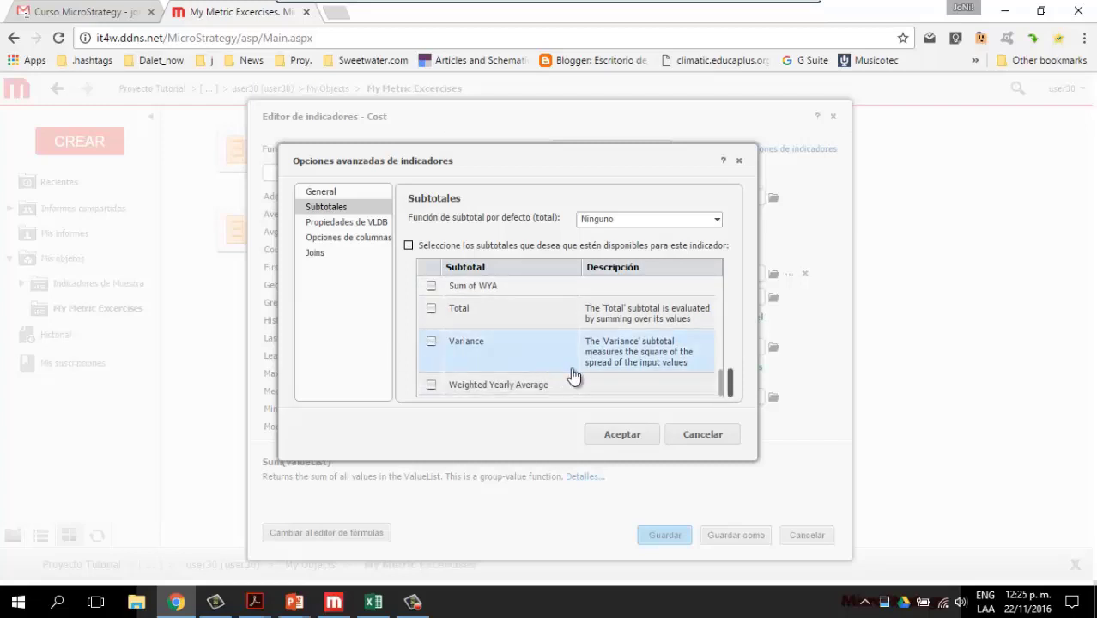
{"action": "scroll", "coordinate": [573, 376], "scroll_direction": "up", "scroll_amount": 10}
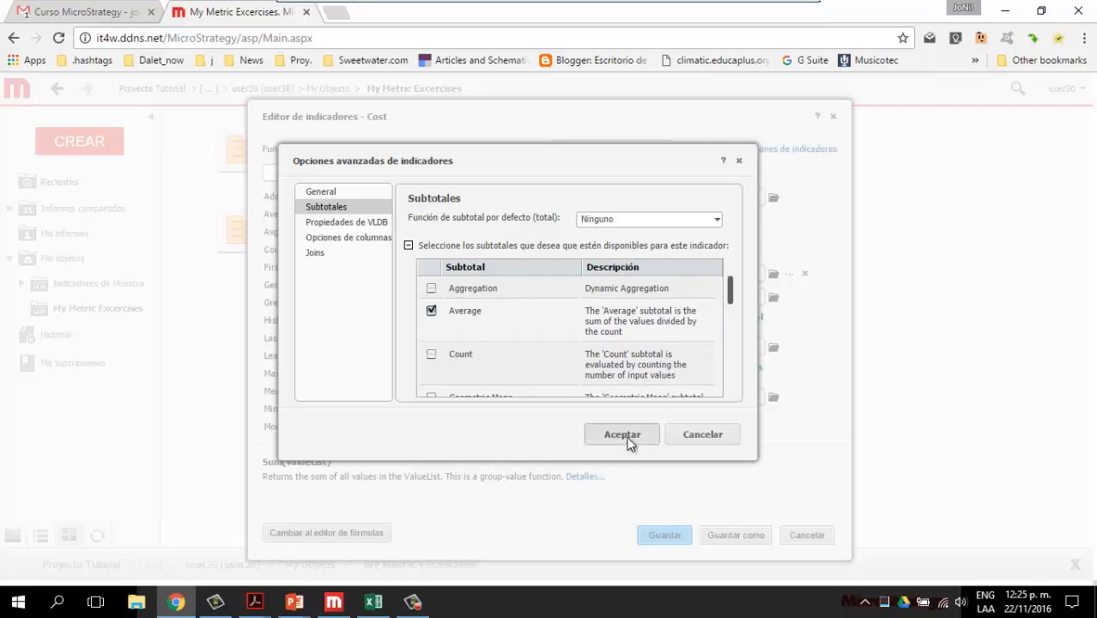
{"action": "left_click", "coordinate": [625, 436]}
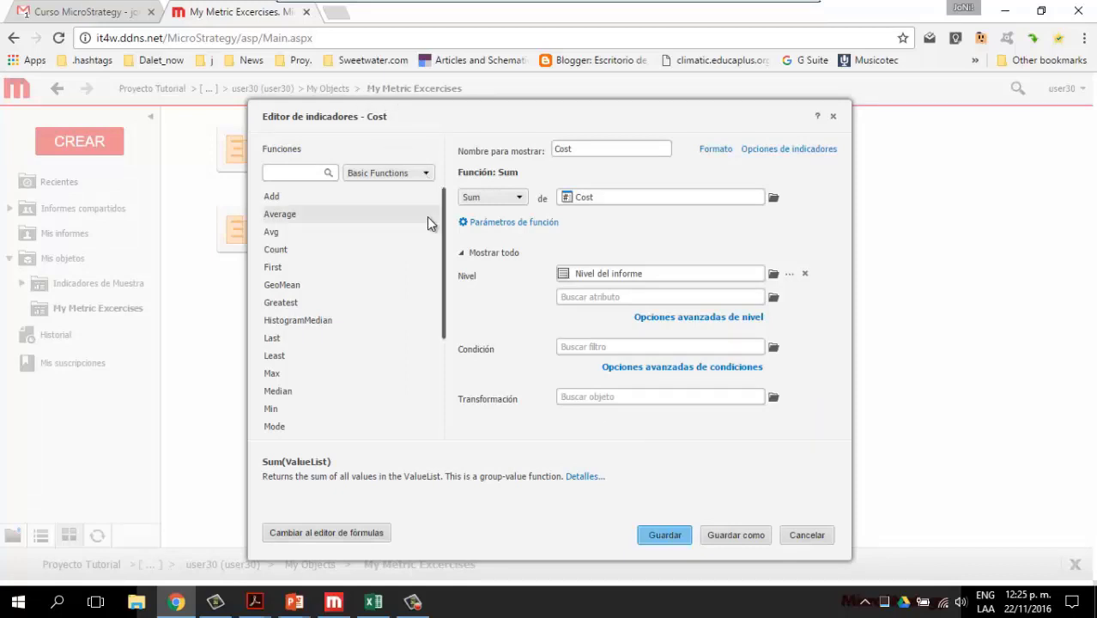
Step: Save the modified metric as a copy named Cost - Subtotals in the My Metric Excercises folder of Mis objetos
{"action": "left_click", "coordinate": [735, 535]}
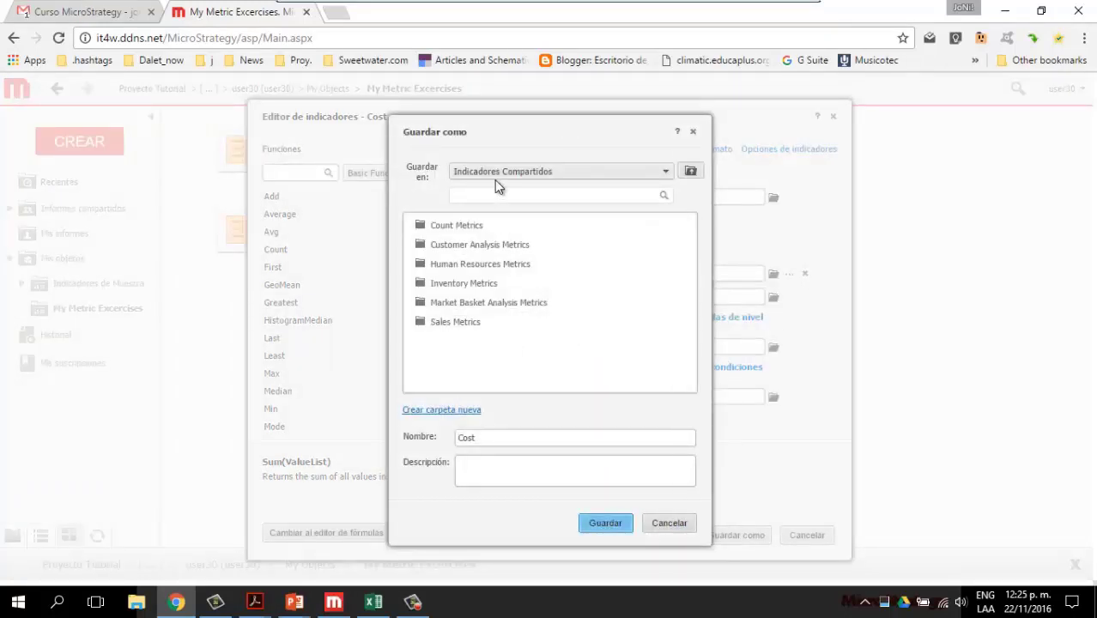
{"action": "left_click", "coordinate": [497, 176]}
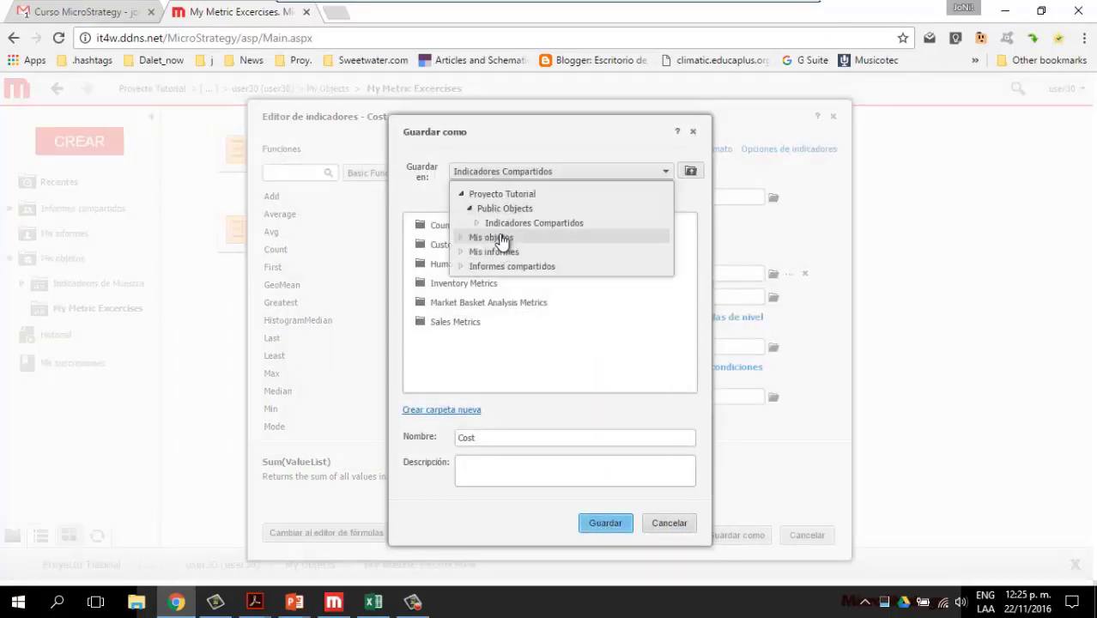
{"action": "left_click", "coordinate": [500, 239]}
{"action": "left_click", "coordinate": [542, 435]}
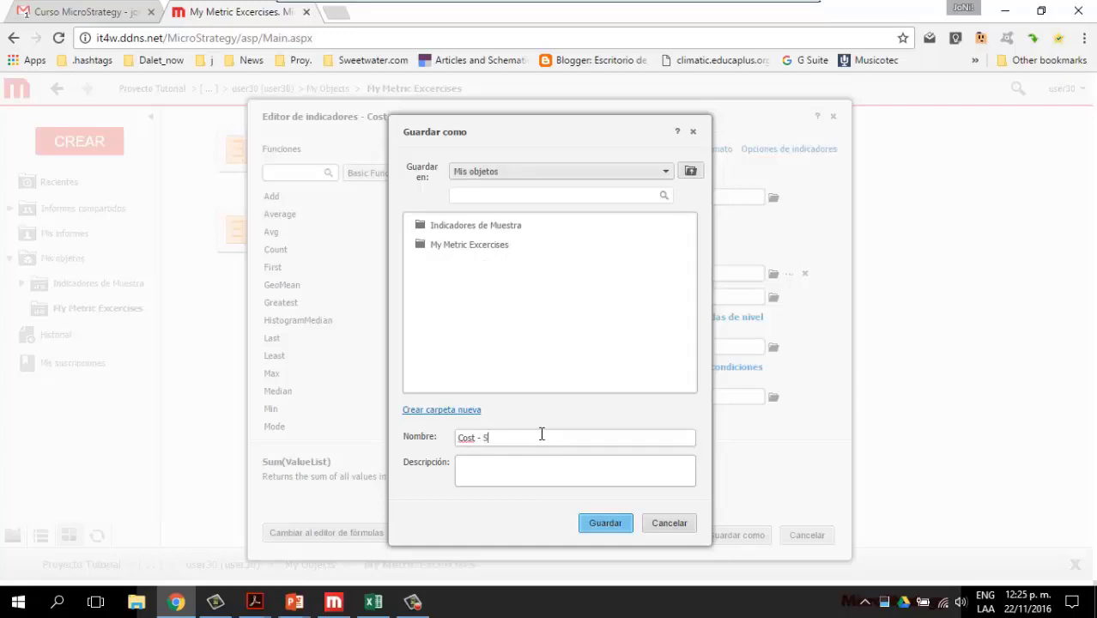
{"action": "type", "text": "- Subtotals"}
{"action": "double_click", "coordinate": [477, 246]}
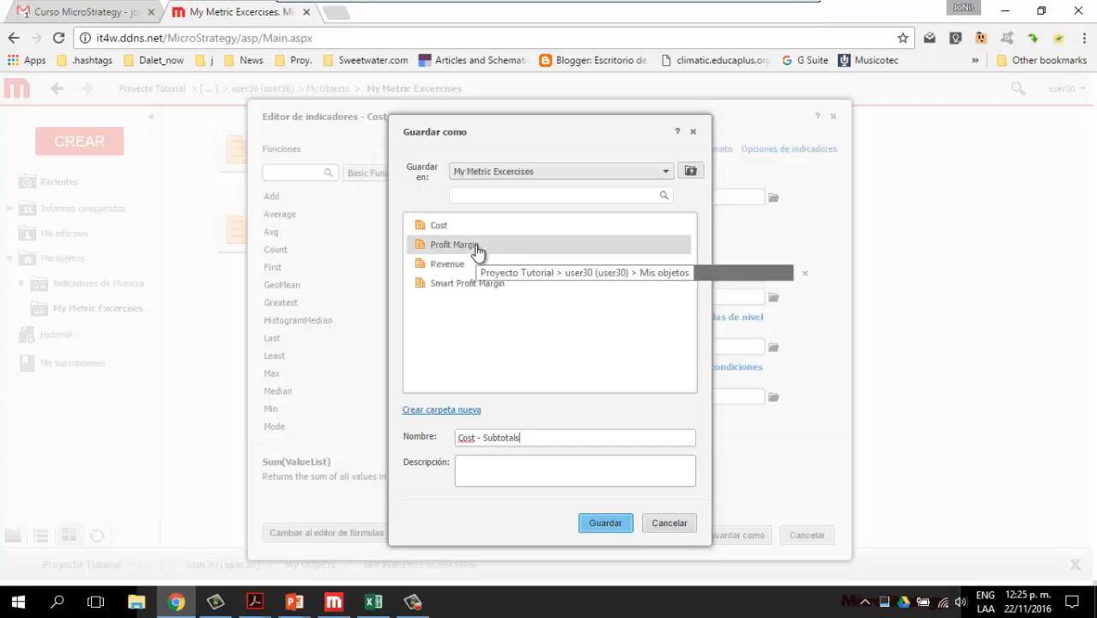
{"action": "left_click", "coordinate": [605, 526]}
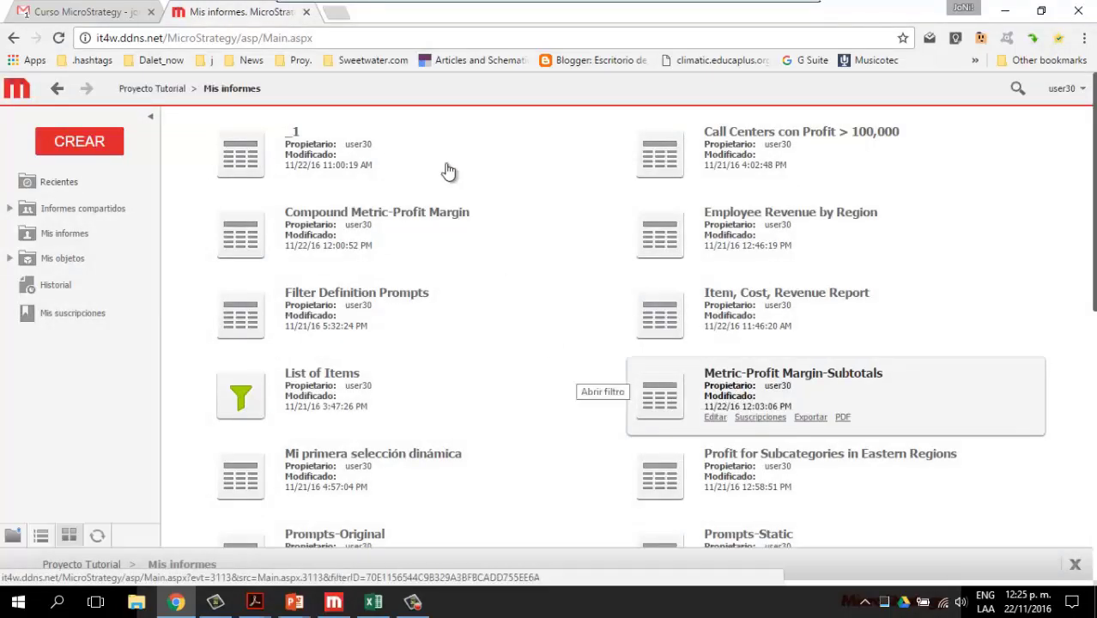
Step: Create a new blank report
{"action": "left_click", "coordinate": [87, 147]}
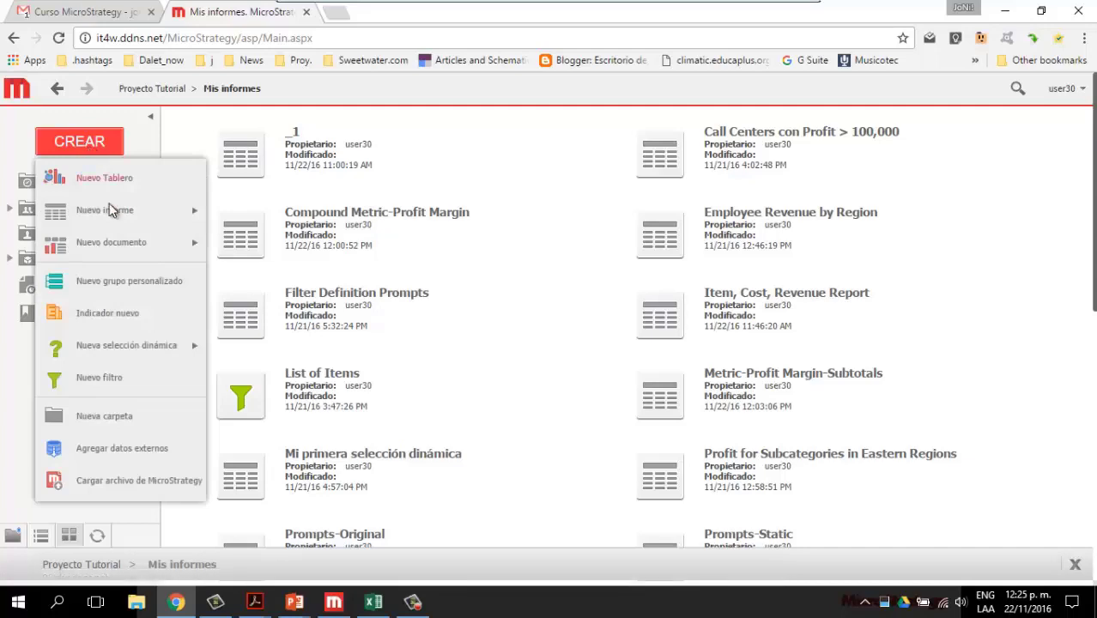
{"action": "mouse_move", "coordinate": [109, 209]}
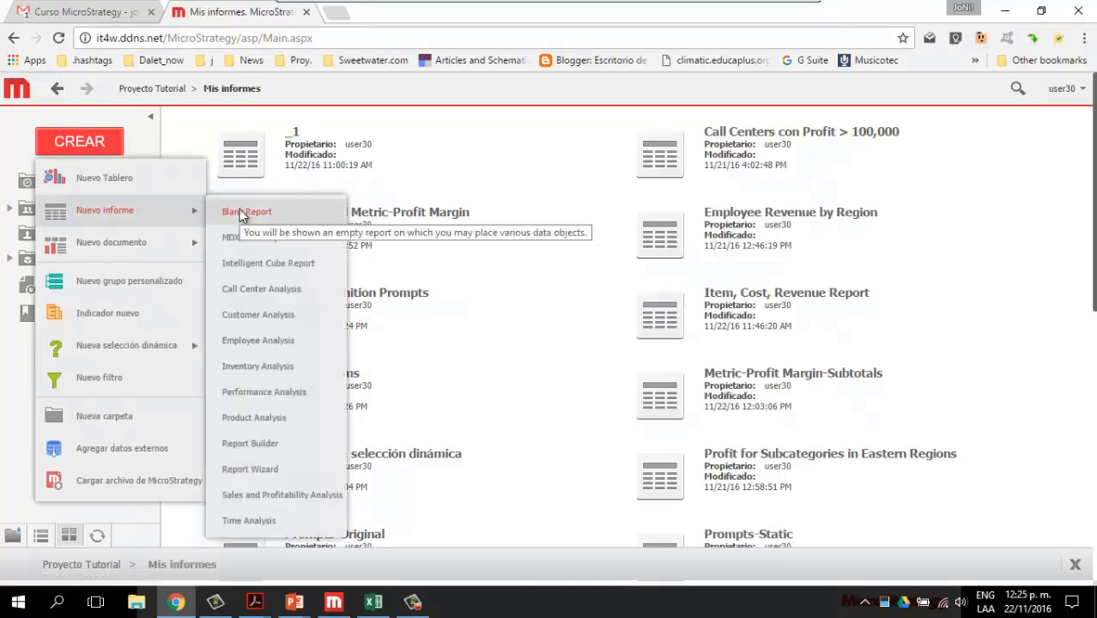
{"action": "left_click", "coordinate": [240, 212]}
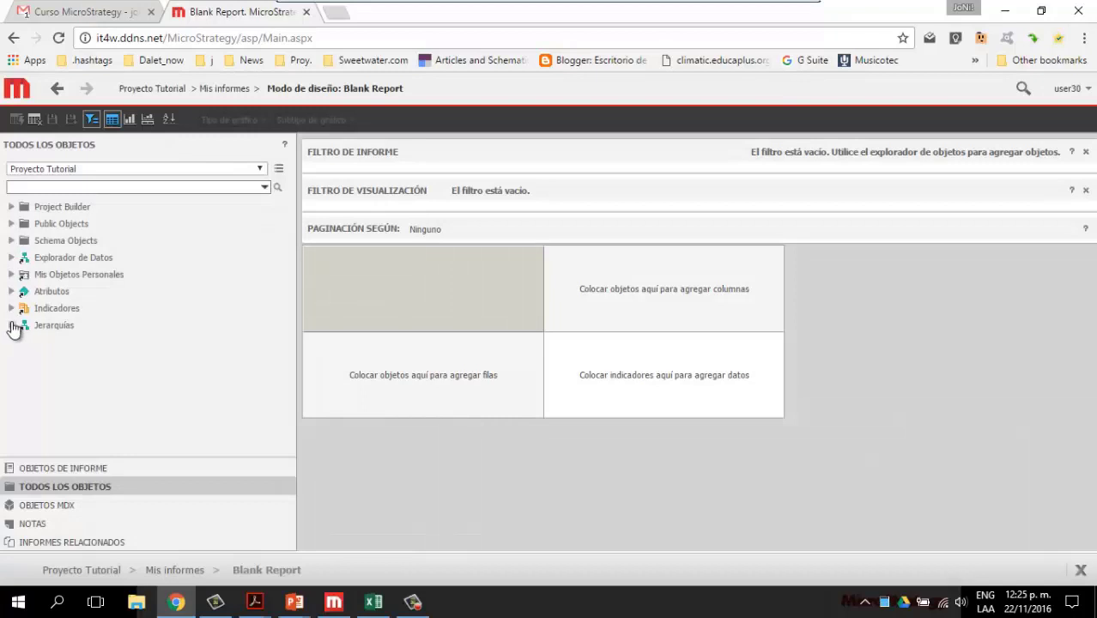
Step: Add the Item attribute from the Products hierarchy to the report's rows
{"action": "left_click", "coordinate": [11, 325]}
{"action": "left_click", "coordinate": [68, 392]}
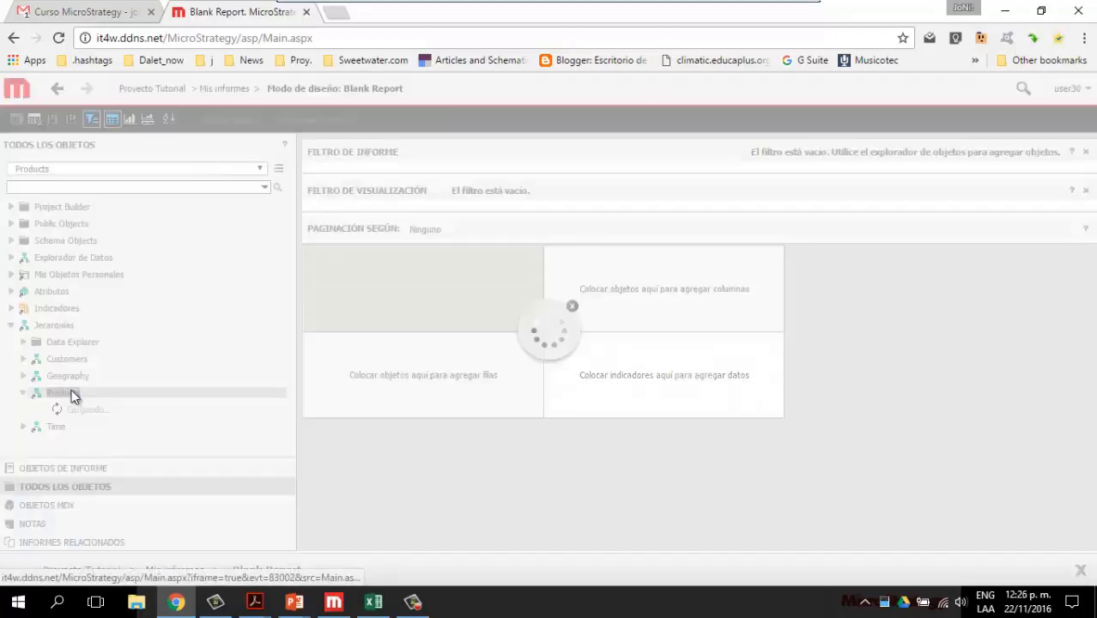
{"action": "scroll", "coordinate": [158, 378], "scroll_direction": "down", "scroll_amount": 2}
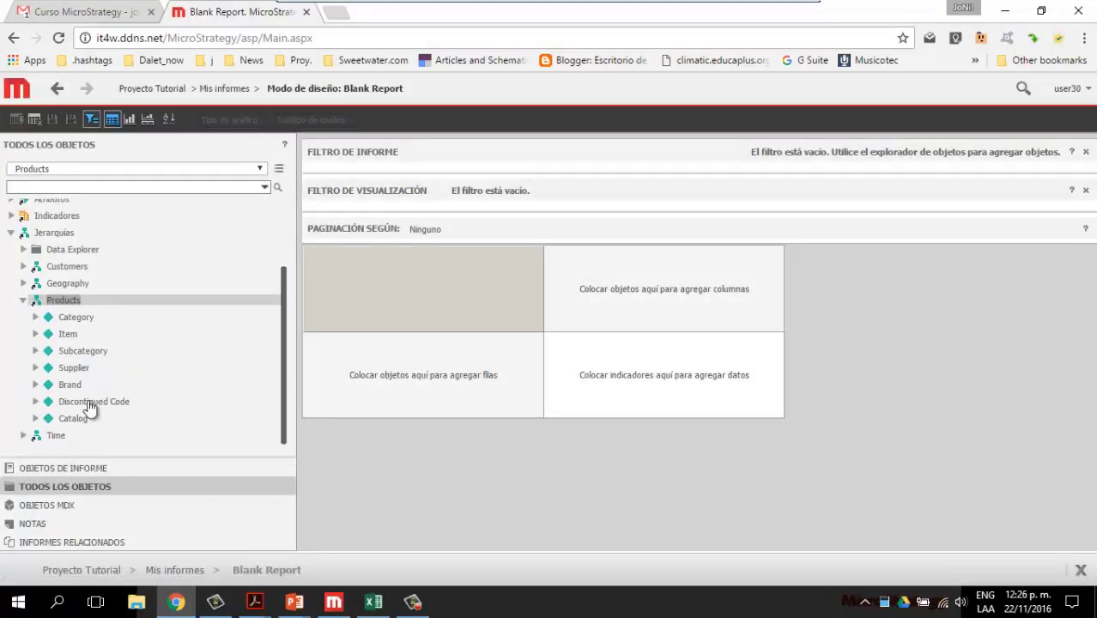
{"action": "left_click", "coordinate": [69, 334]}
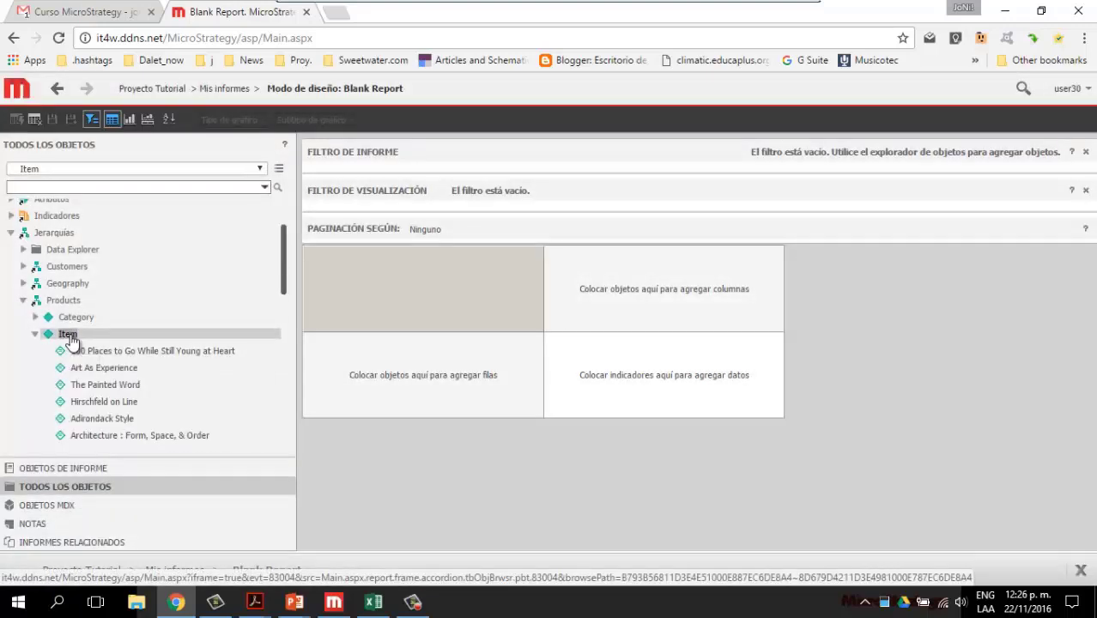
{"action": "left_click", "coordinate": [70, 336]}
{"action": "left_click", "coordinate": [70, 336]}
{"action": "left_click", "coordinate": [71, 337]}
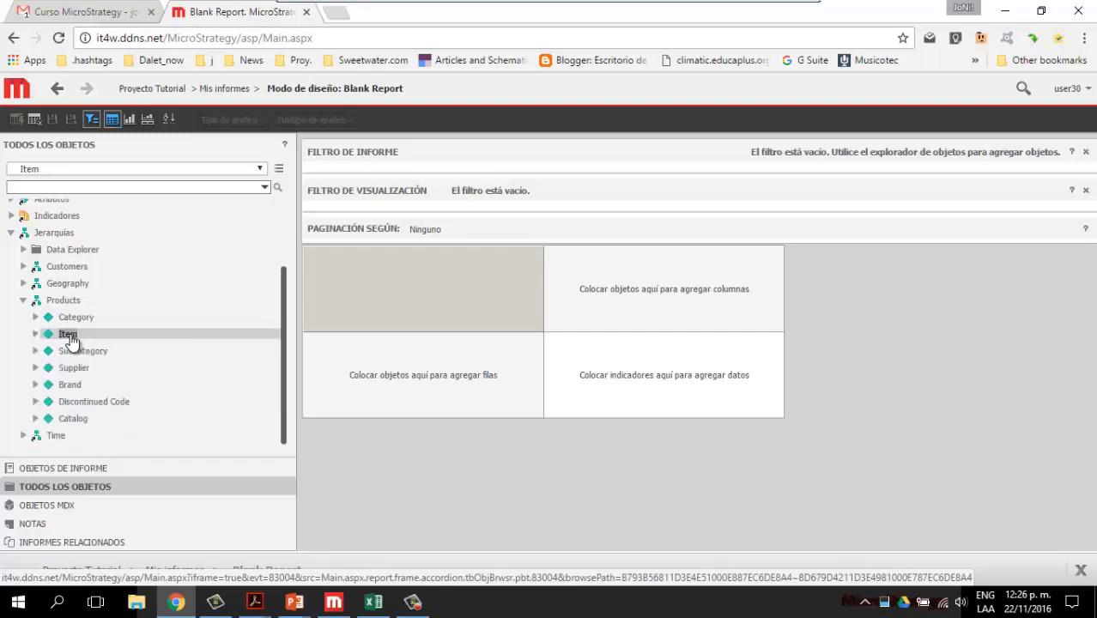
{"action": "left_click_drag", "start_coordinate": [72, 341], "coordinate": [326, 327]}
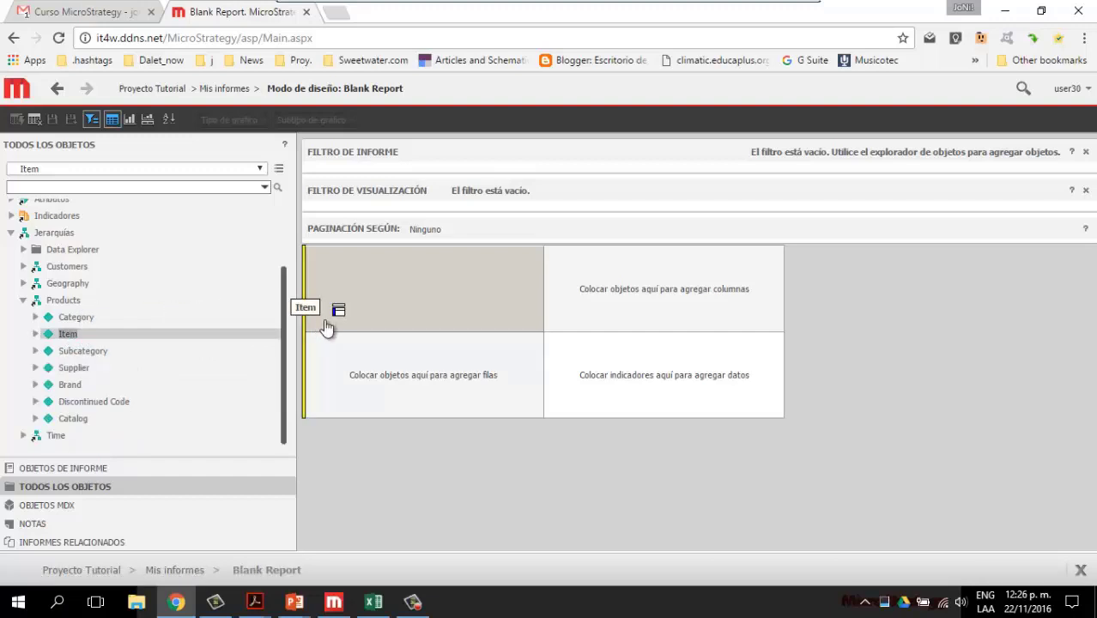
{"action": "left_click_drag", "start_coordinate": [326, 327], "coordinate": [326, 327]}
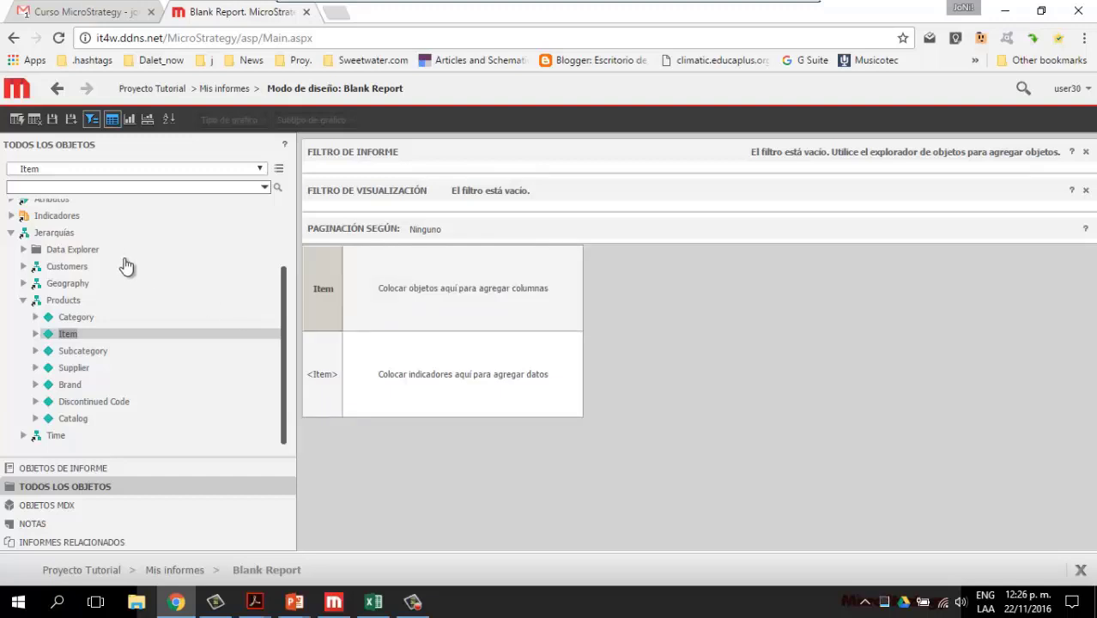
Step: Add the Revenue, Cost and Cost - Subtotals metrics from the personal My Metric Excercises folder to the report
{"action": "scroll", "coordinate": [129, 266], "scroll_direction": "up", "scroll_amount": 2}
{"action": "left_click", "coordinate": [67, 274]}
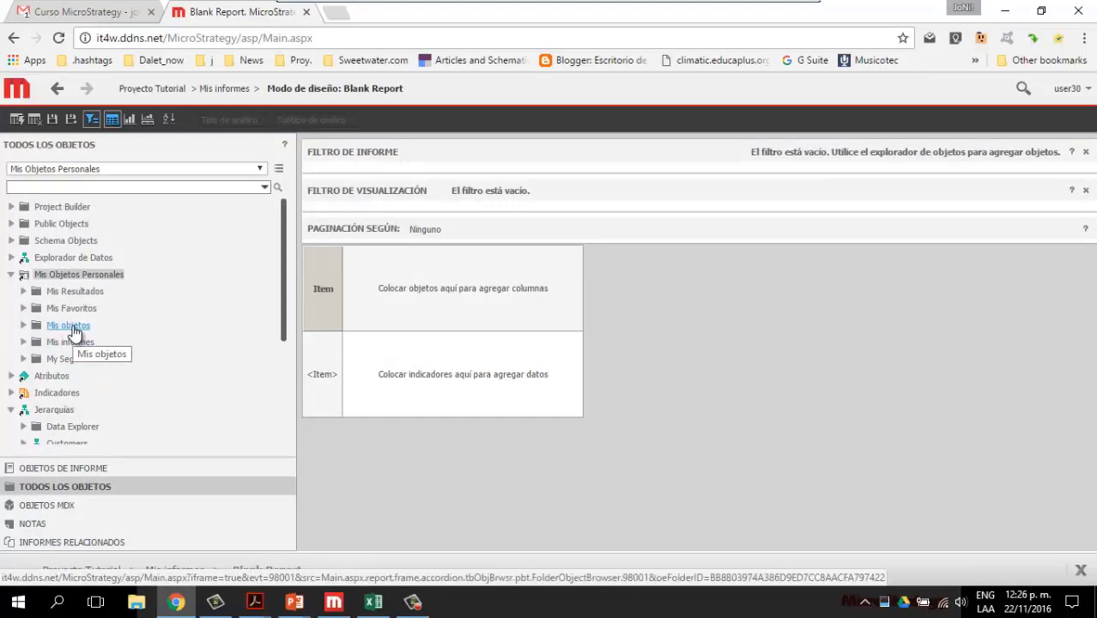
{"action": "left_click", "coordinate": [69, 326]}
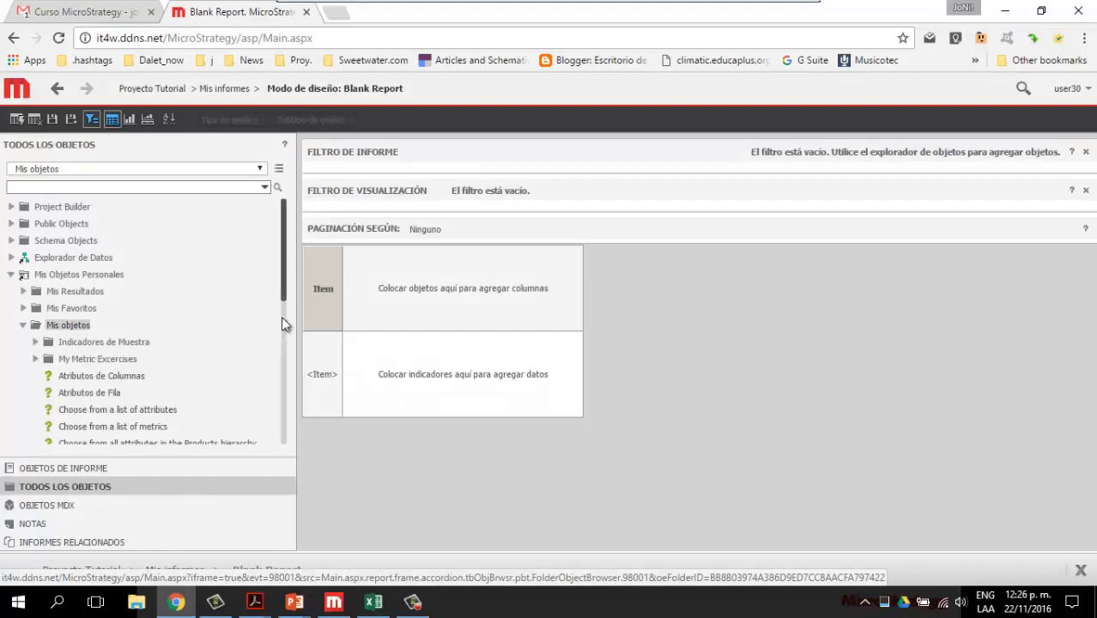
{"action": "left_click", "coordinate": [120, 359]}
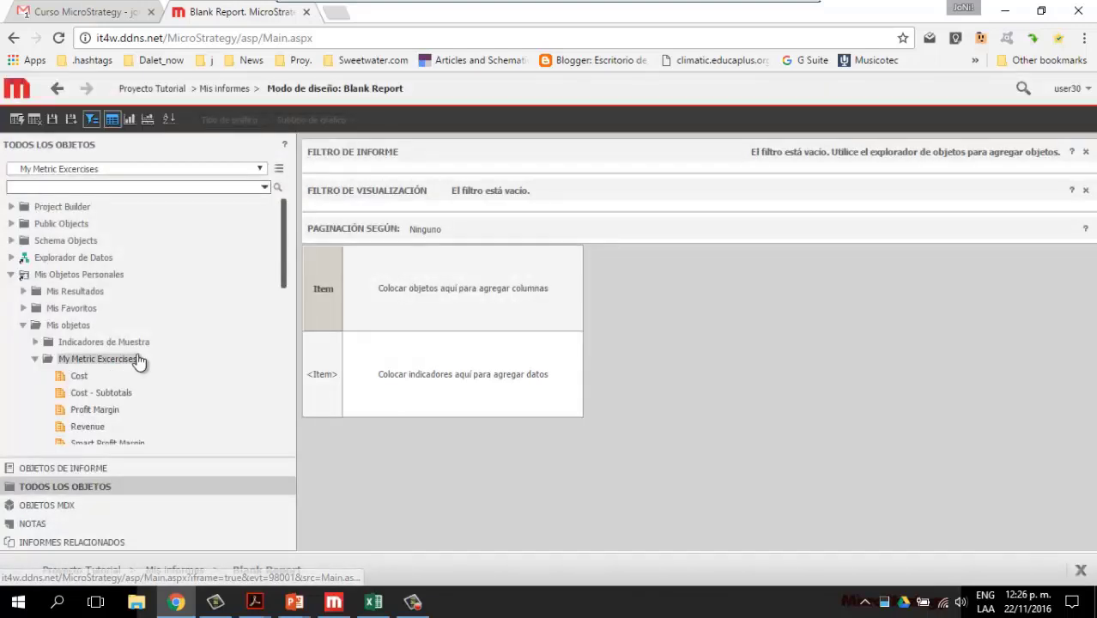
{"action": "scroll", "coordinate": [139, 358], "scroll_direction": "down", "scroll_amount": 3}
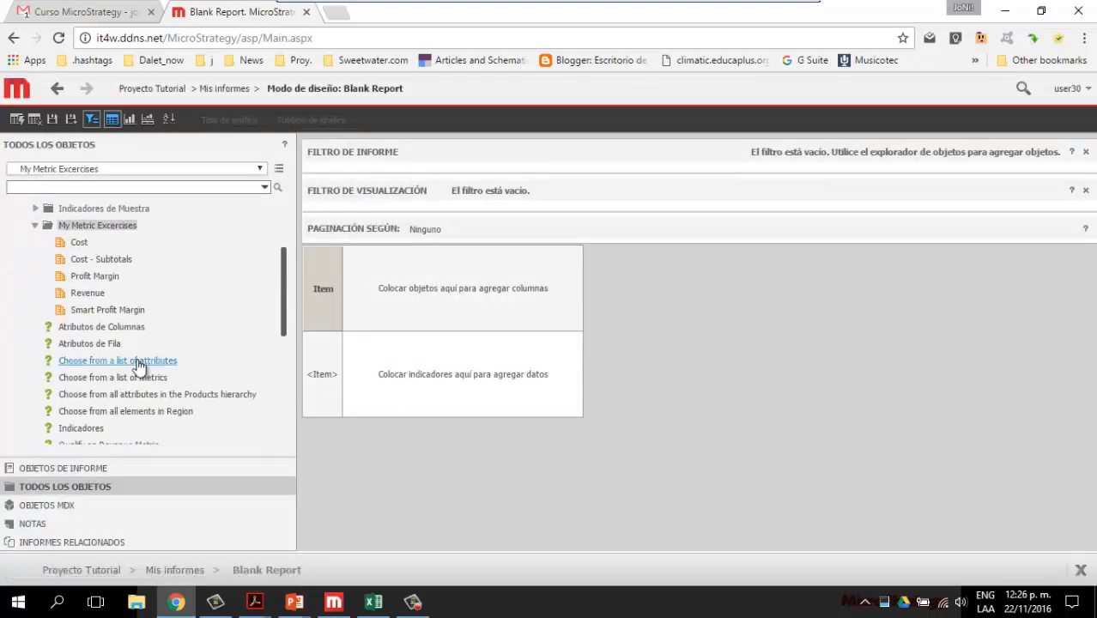
{"action": "double_click", "coordinate": [91, 293]}
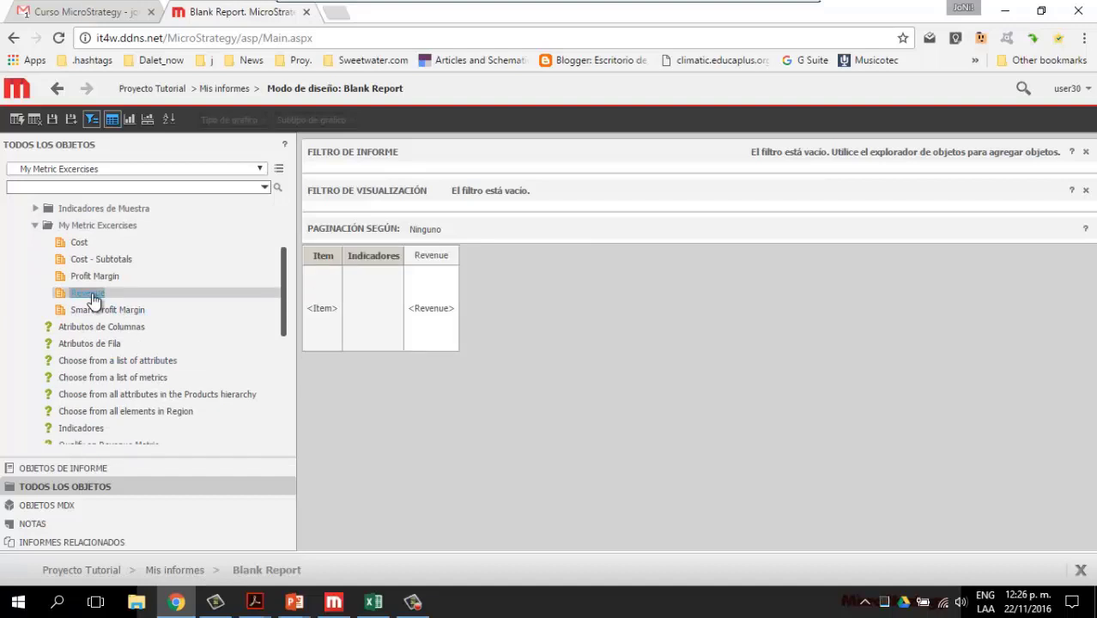
{"action": "double_click", "coordinate": [75, 245]}
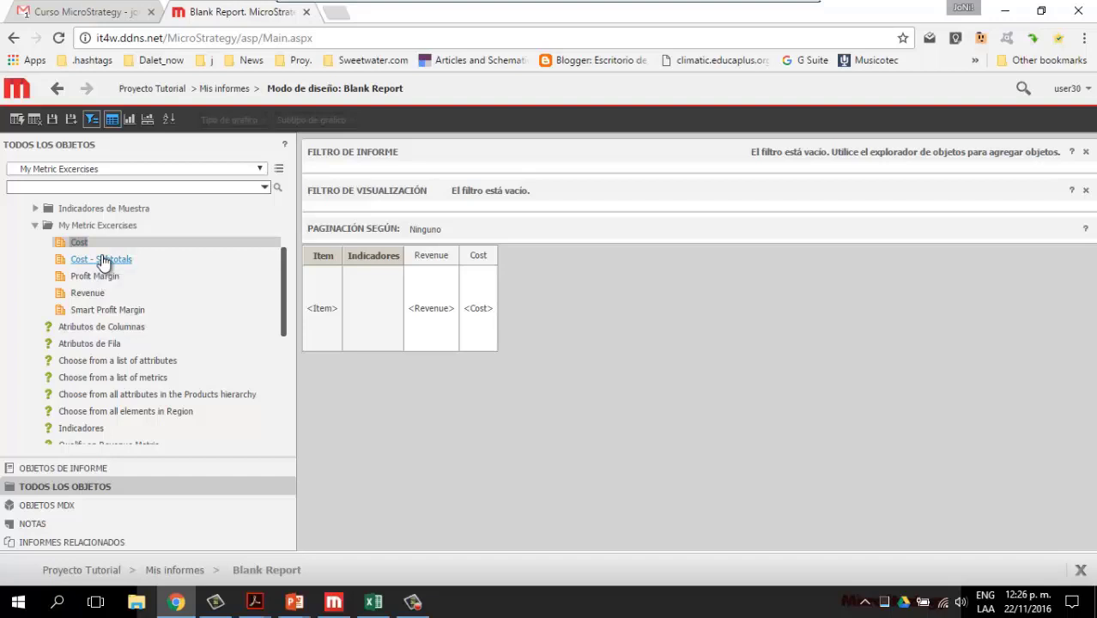
{"action": "double_click", "coordinate": [102, 260]}
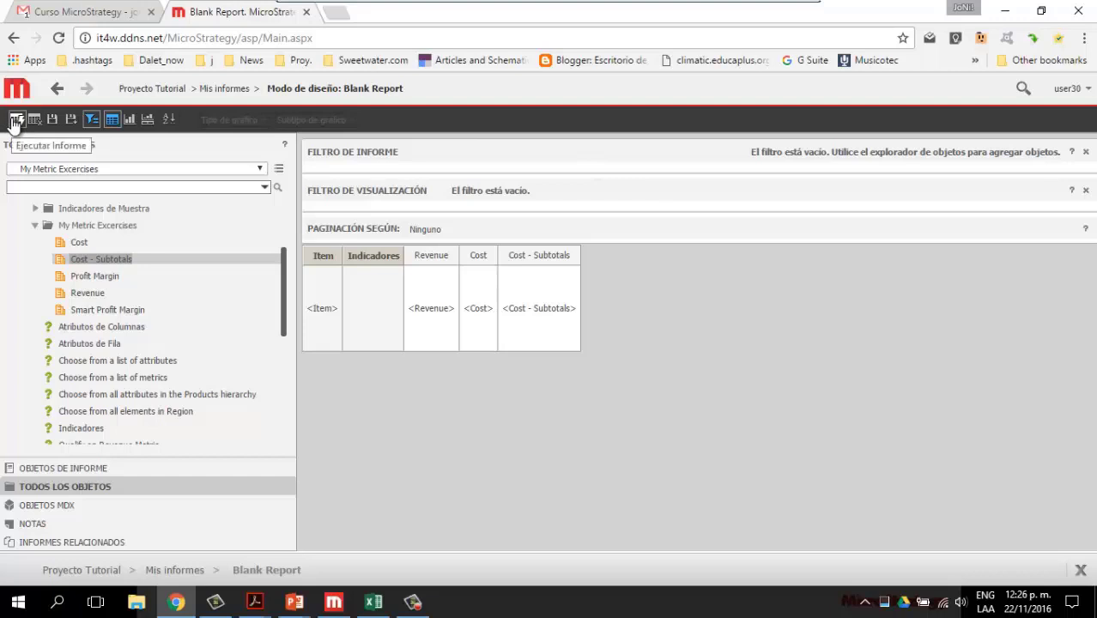
Step: Run the report and look through the item rows for Revenue, Cost and Cost - Subtotals
{"action": "left_click", "coordinate": [15, 120]}
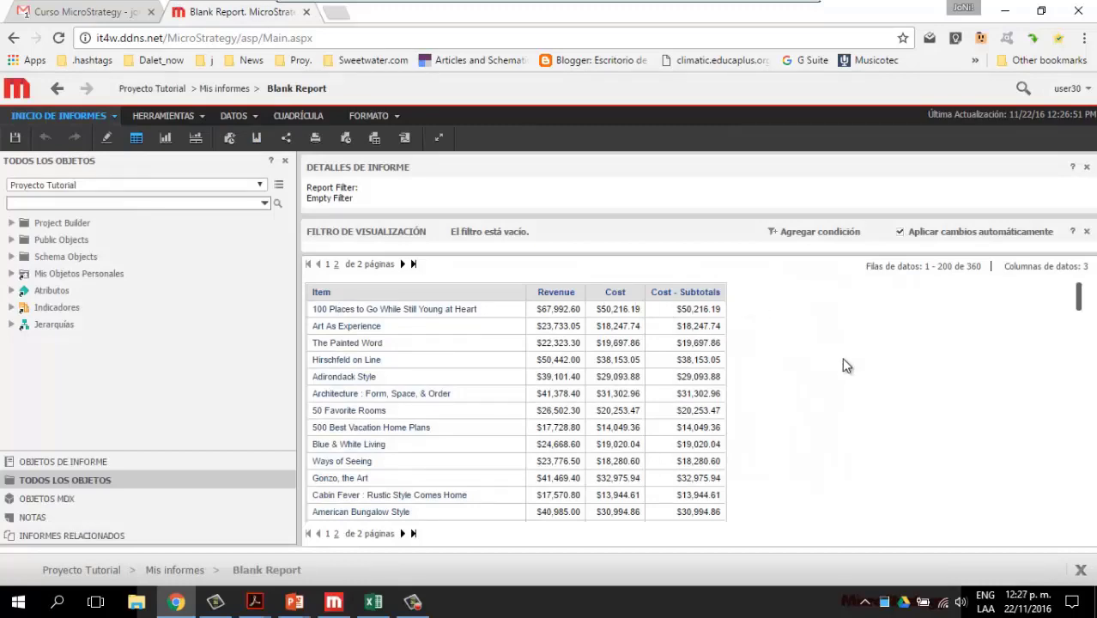
{"action": "scroll", "coordinate": [843, 361], "scroll_direction": "down", "scroll_amount": 10}
{"action": "scroll", "coordinate": [842, 366], "scroll_direction": "down", "scroll_amount": 6}
{"action": "scroll", "coordinate": [841, 367], "scroll_direction": "down", "scroll_amount": 3}
{"action": "scroll", "coordinate": [841, 368], "scroll_direction": "down", "scroll_amount": 10}
{"action": "scroll", "coordinate": [842, 365], "scroll_direction": "down", "scroll_amount": 10}
{"action": "scroll", "coordinate": [842, 371], "scroll_direction": "up", "scroll_amount": 15}
Step: Show totals in the report and place the row subtotals at the start of each level
{"action": "left_click", "coordinate": [257, 117]}
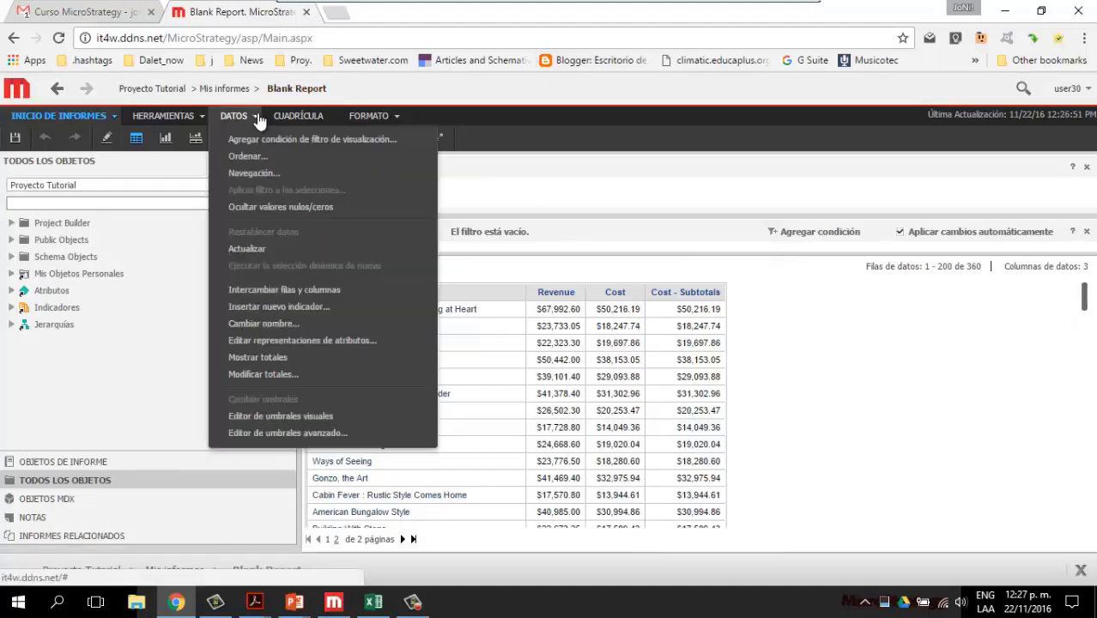
{"action": "left_click", "coordinate": [242, 359]}
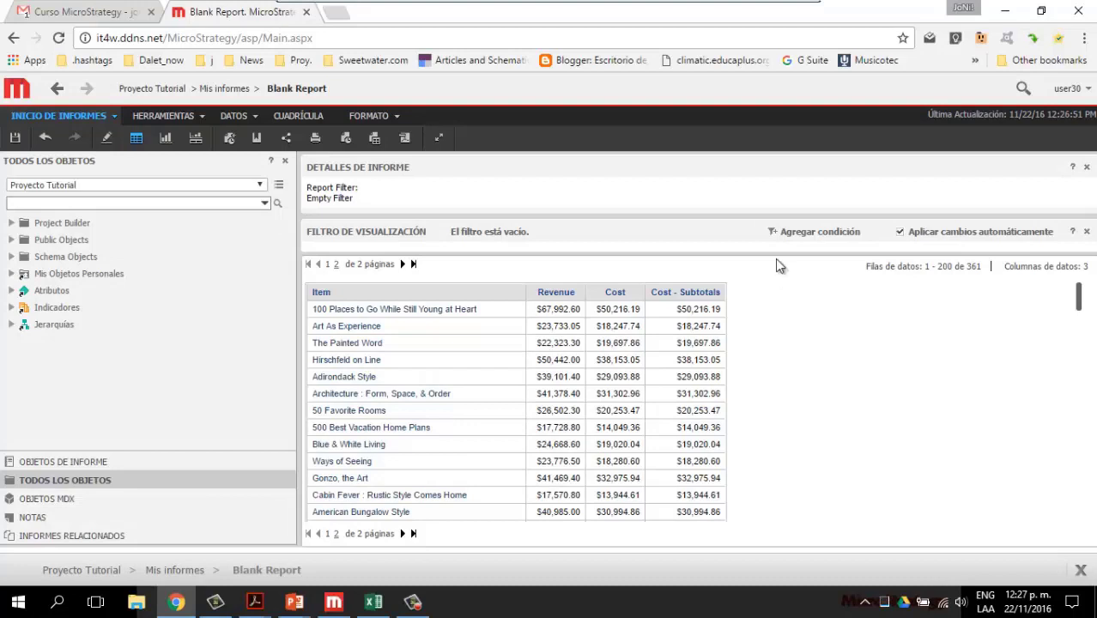
{"action": "left_click", "coordinate": [254, 121]}
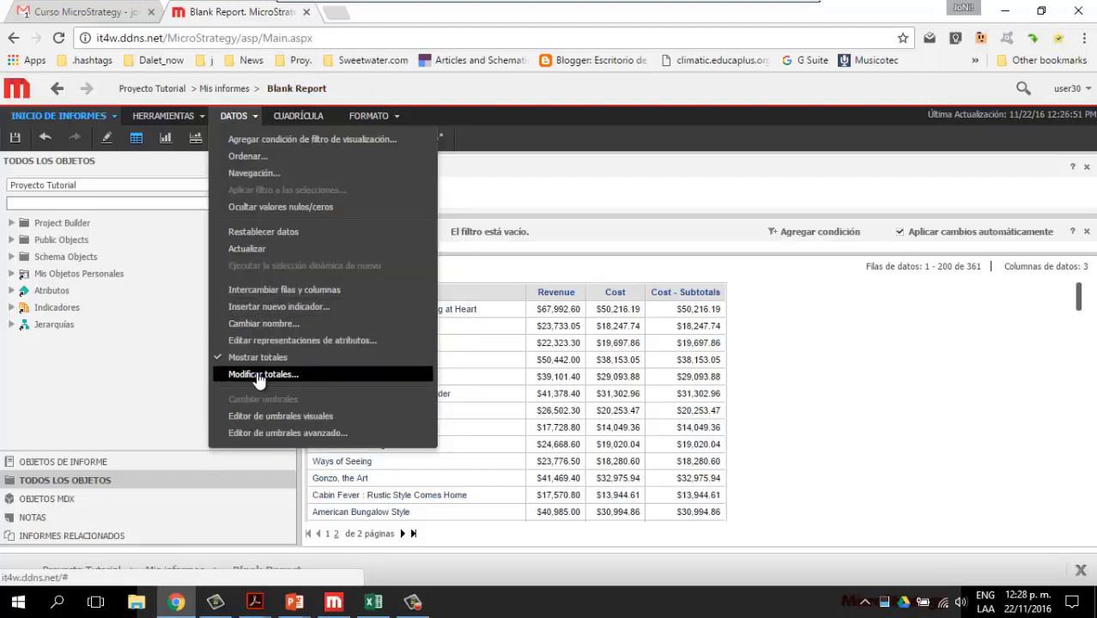
{"action": "left_click", "coordinate": [258, 376]}
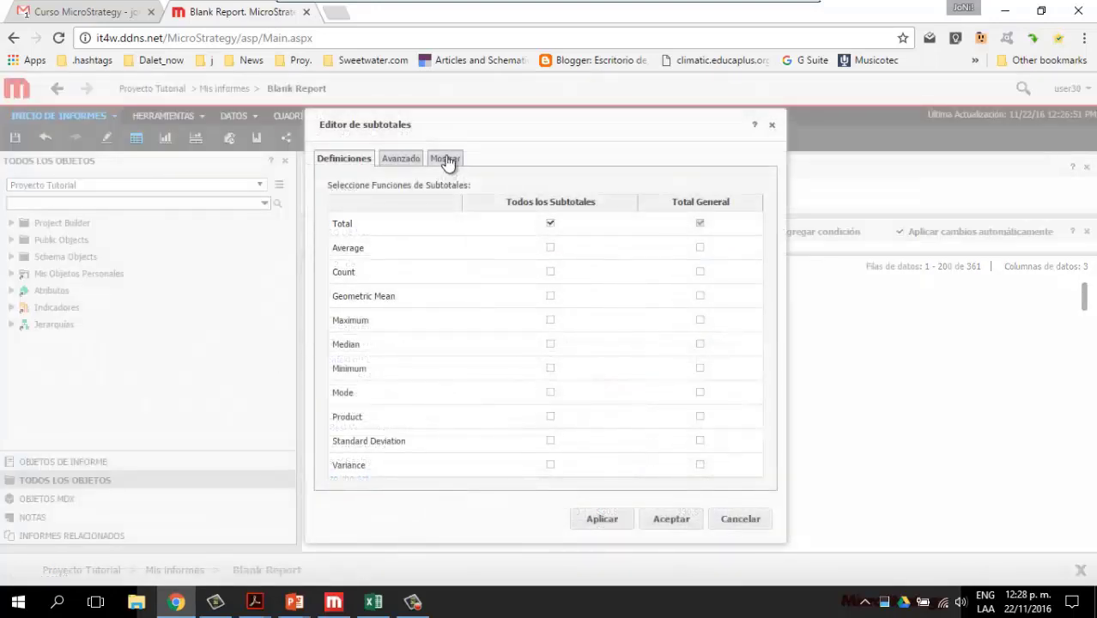
{"action": "left_click", "coordinate": [444, 160]}
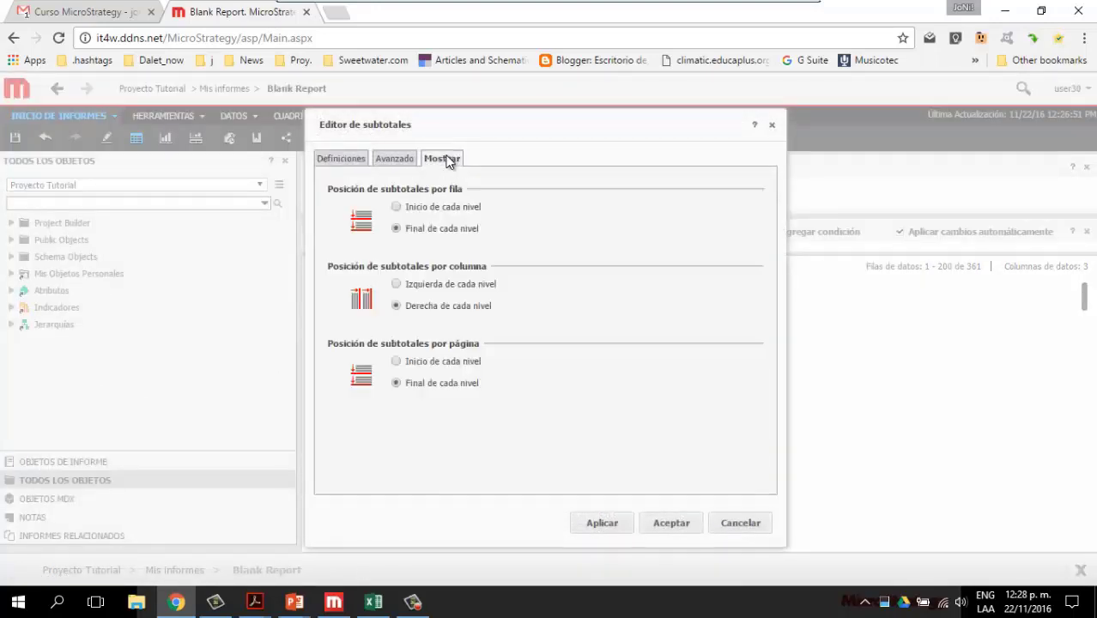
{"action": "left_click", "coordinate": [396, 208]}
{"action": "left_click", "coordinate": [670, 522]}
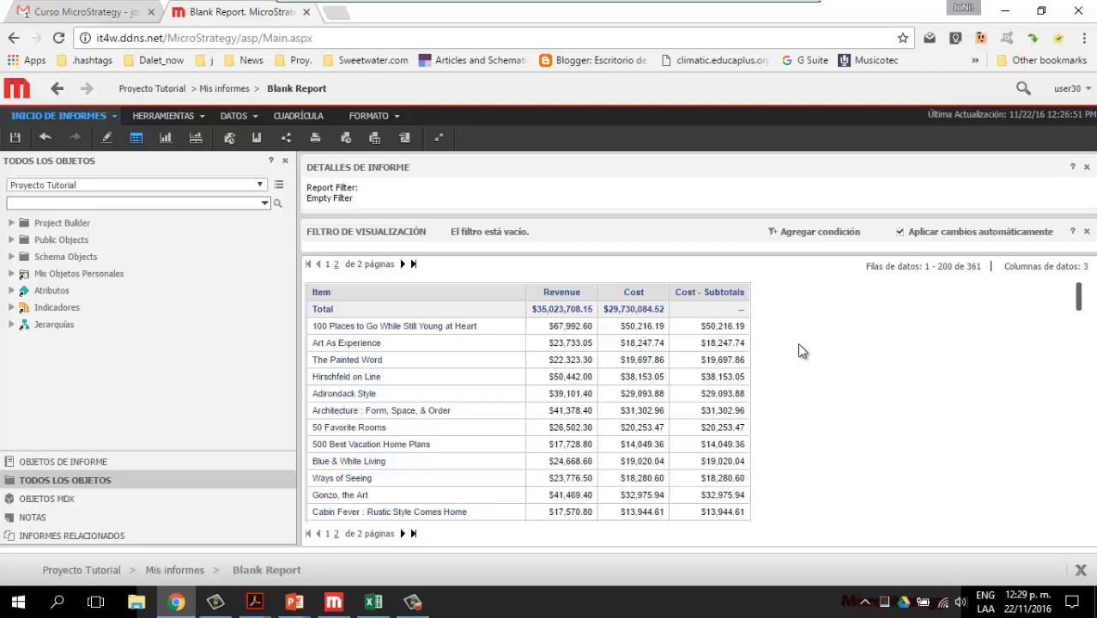
Step: Enable the Average, Maximum, Standard Deviation and Count functions for all subtotals in addition to Total
{"action": "left_click", "coordinate": [254, 119]}
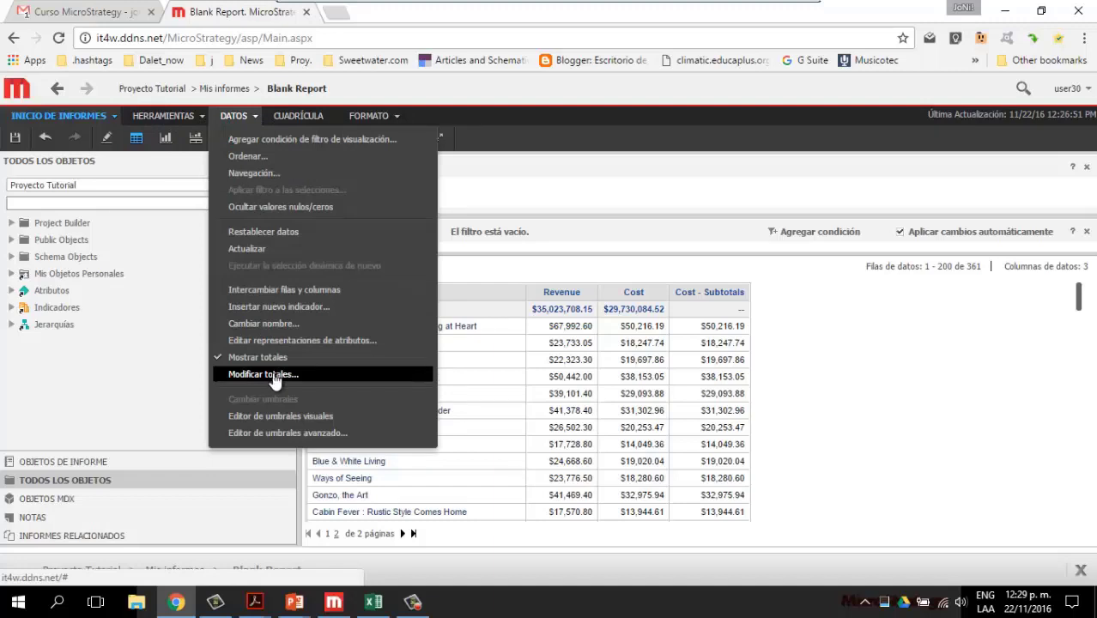
{"action": "left_click", "coordinate": [273, 375]}
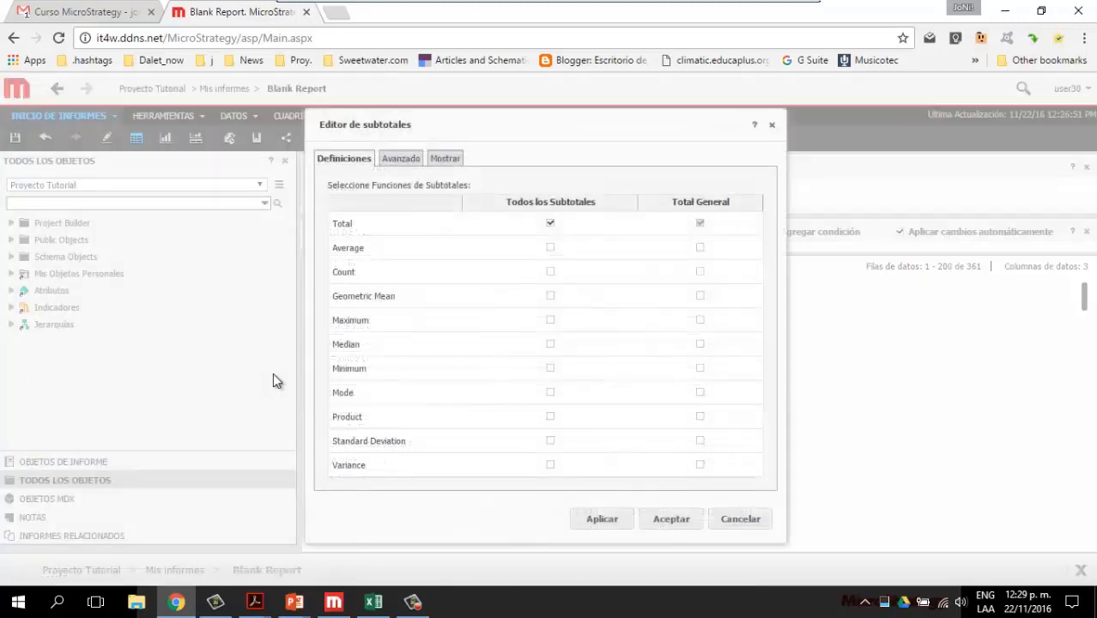
{"action": "left_click", "coordinate": [550, 248]}
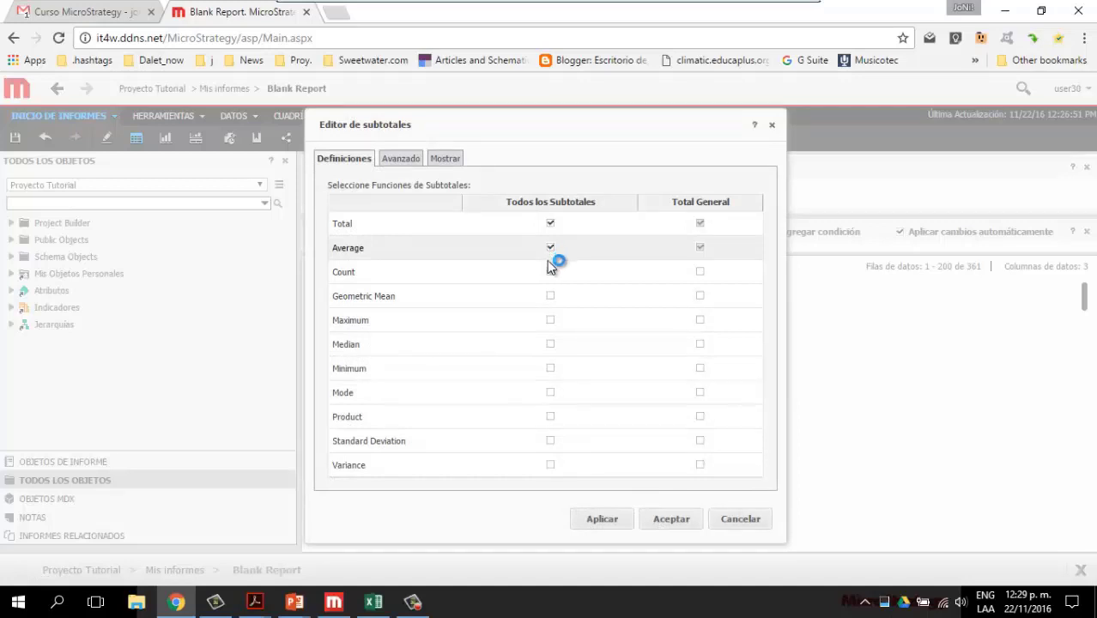
{"action": "left_click", "coordinate": [551, 321]}
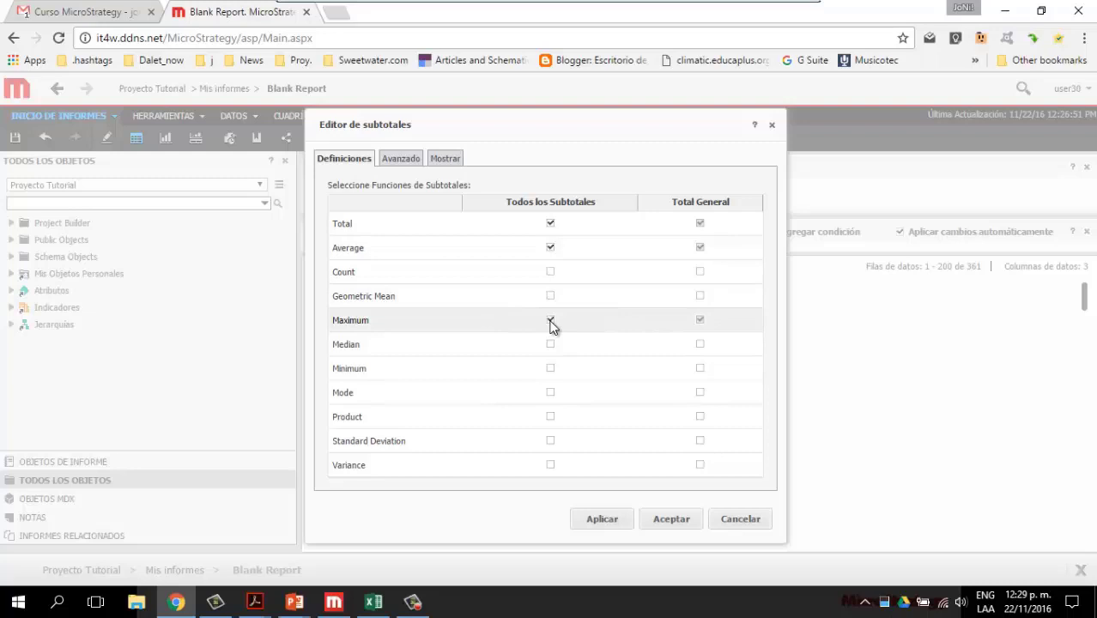
{"action": "left_click", "coordinate": [550, 441]}
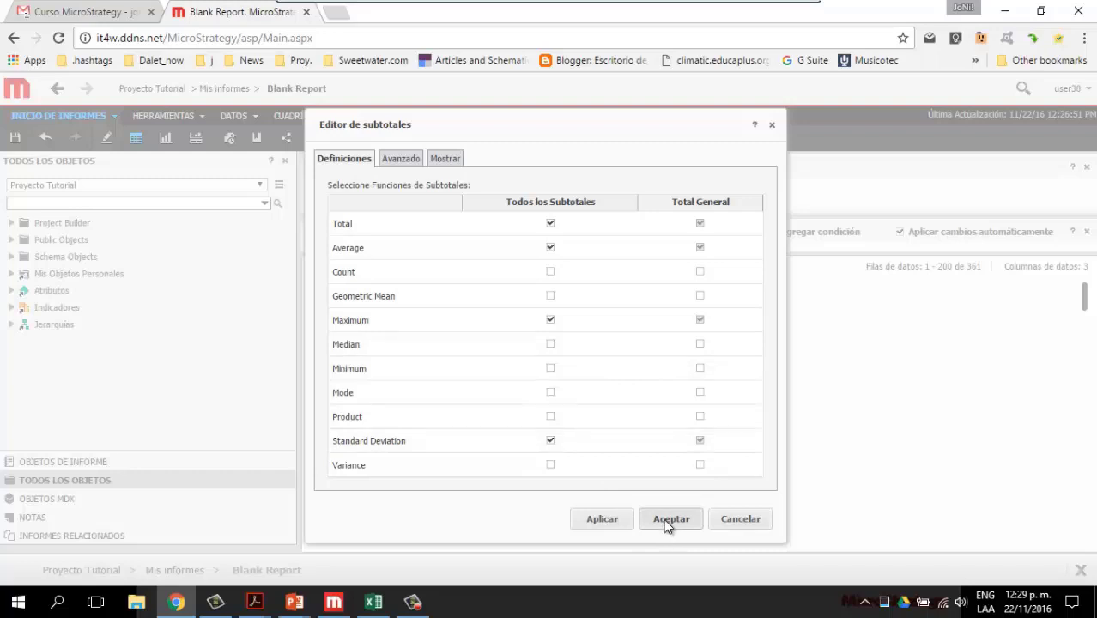
{"action": "left_click", "coordinate": [550, 272]}
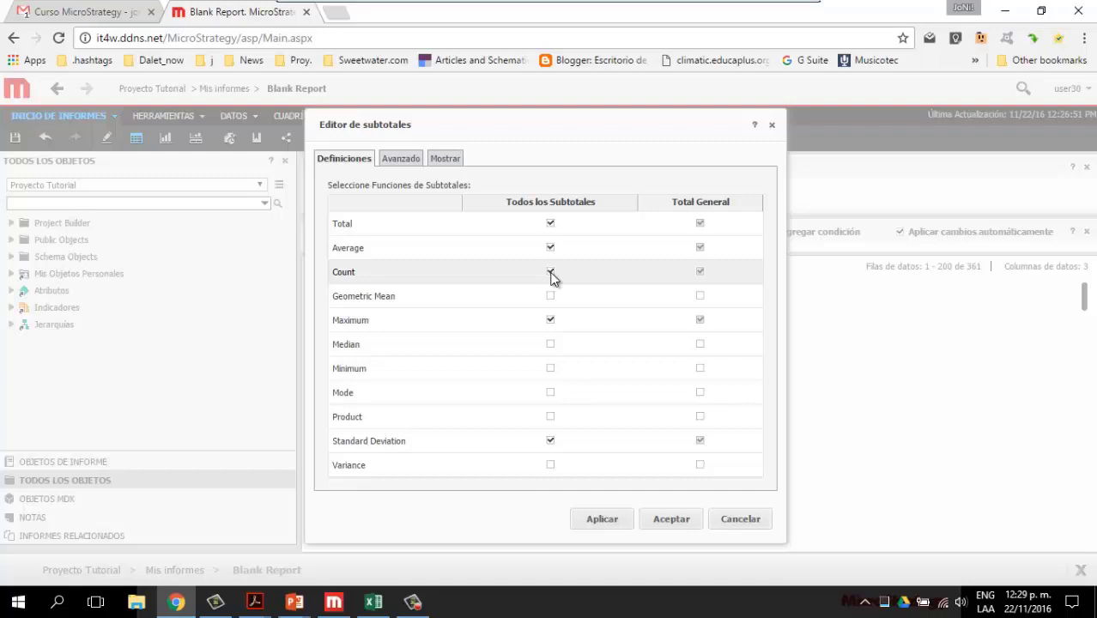
{"action": "left_click", "coordinate": [659, 519]}
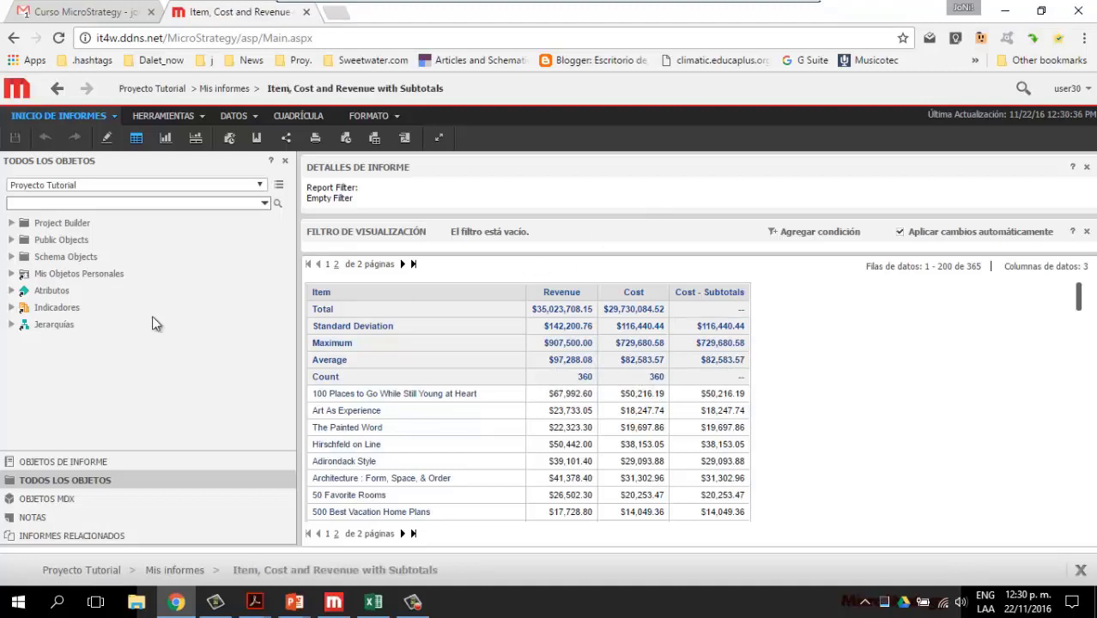
Step: Add the Category attribute from the Products attributes to the report rows, before Item
{"action": "left_click", "coordinate": [55, 293]}
{"action": "left_click", "coordinate": [69, 343]}
{"action": "left_click_drag", "start_coordinate": [74, 391], "coordinate": [348, 370]}
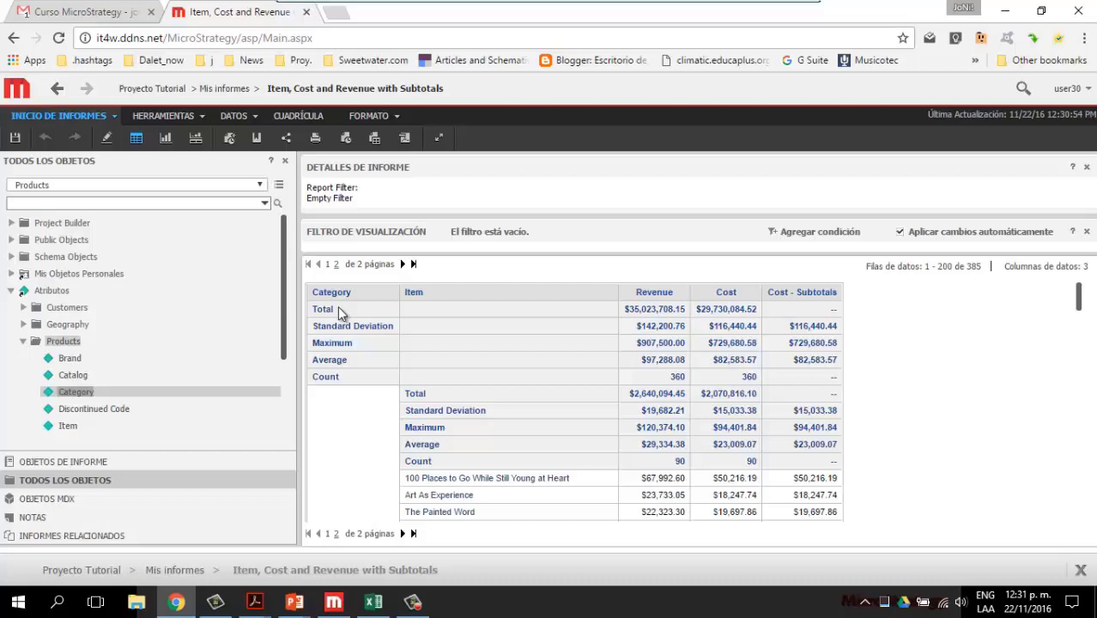
Step: Set the Total subtotal to be calculated across levels with Category as the selected level, and apply it
{"action": "left_click", "coordinate": [254, 119]}
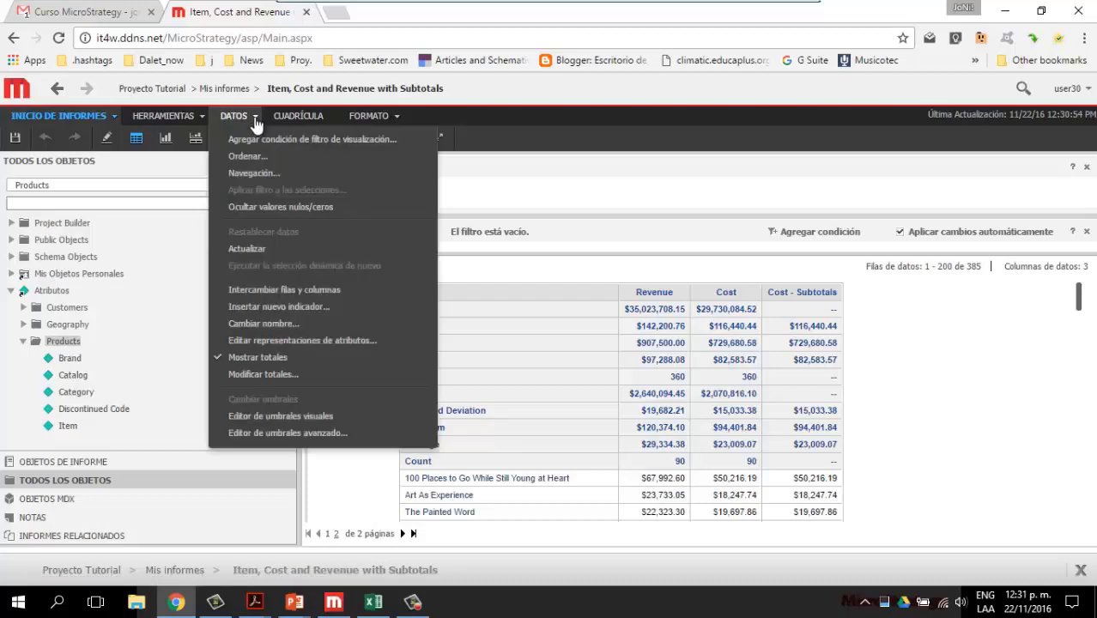
{"action": "left_click", "coordinate": [285, 374]}
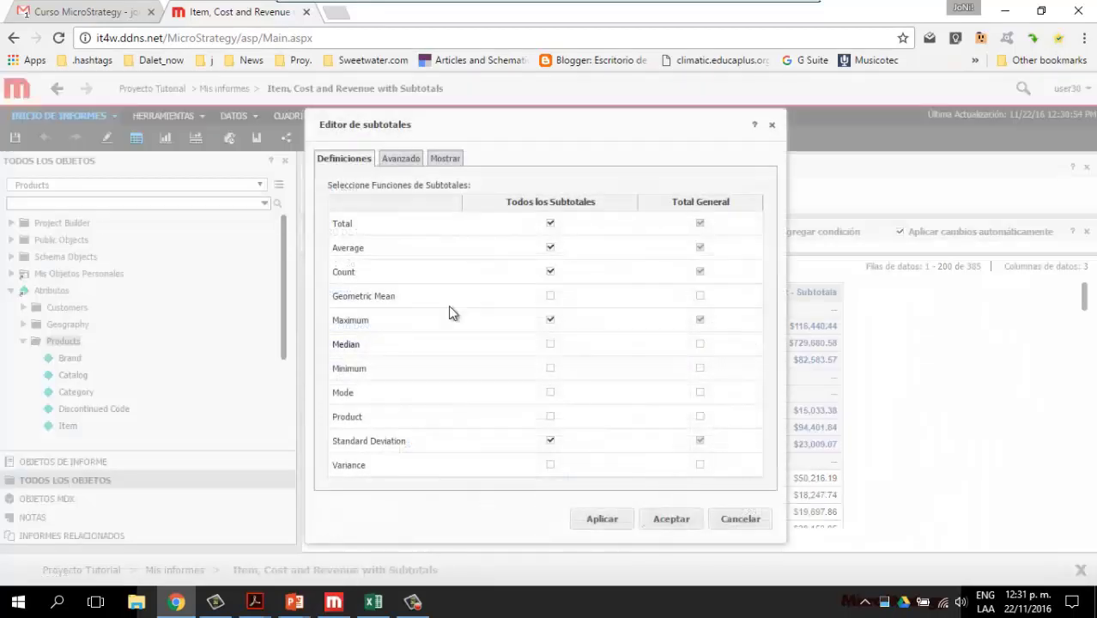
{"action": "left_click", "coordinate": [400, 160]}
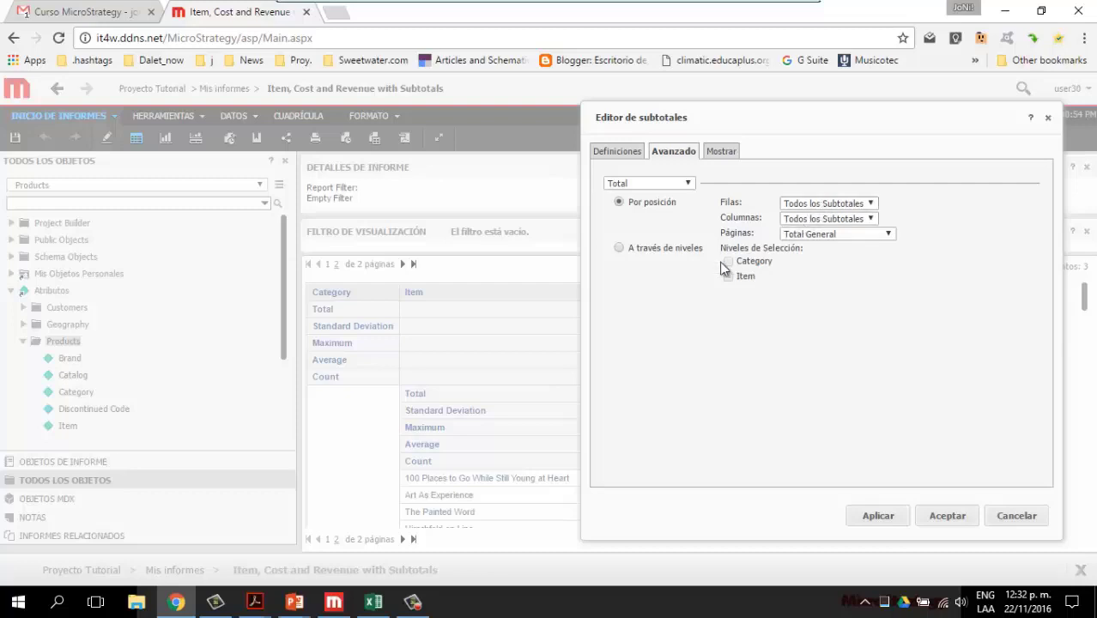
{"action": "left_click", "coordinate": [620, 247]}
{"action": "left_click", "coordinate": [889, 520]}
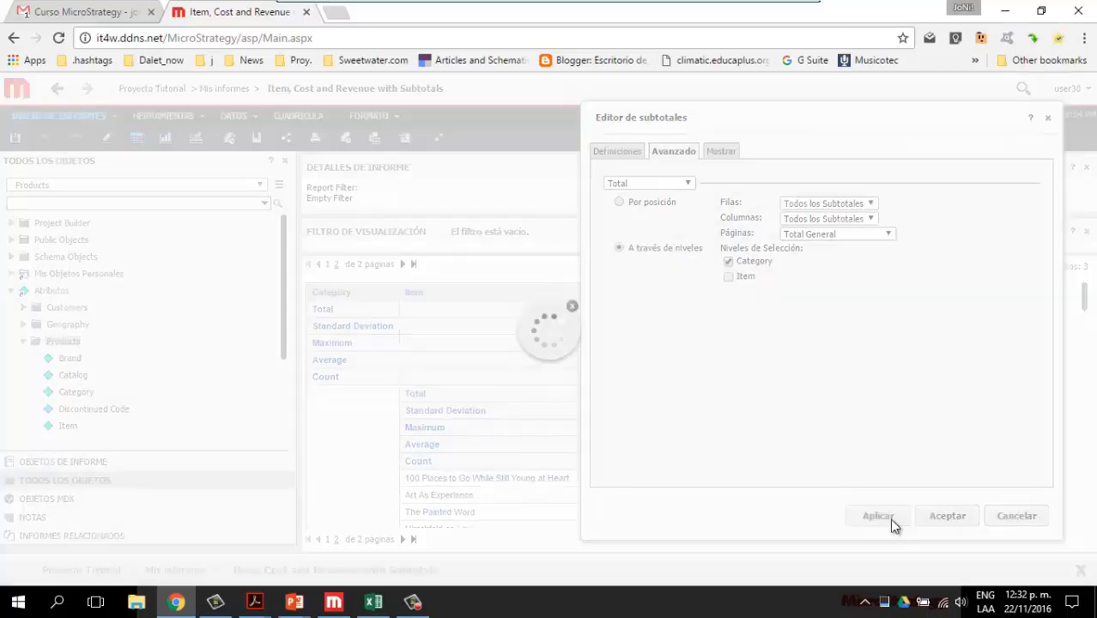
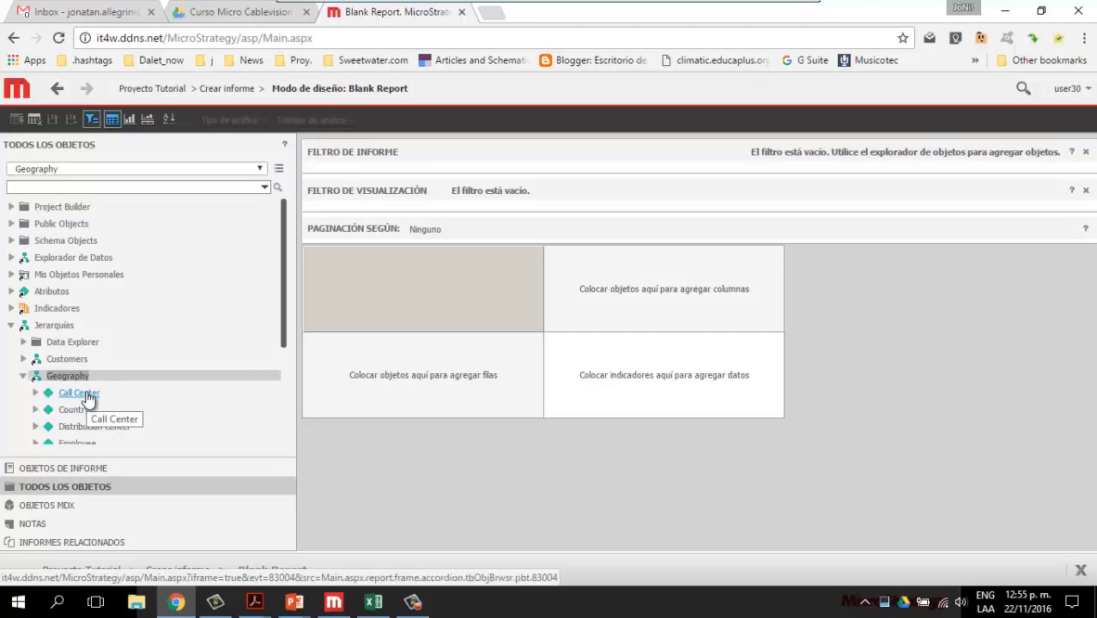
Step: Add the Call Center attribute from the Geography hierarchy to the blank report's rows
{"action": "left_click_drag", "start_coordinate": [87, 398], "coordinate": [319, 328]}
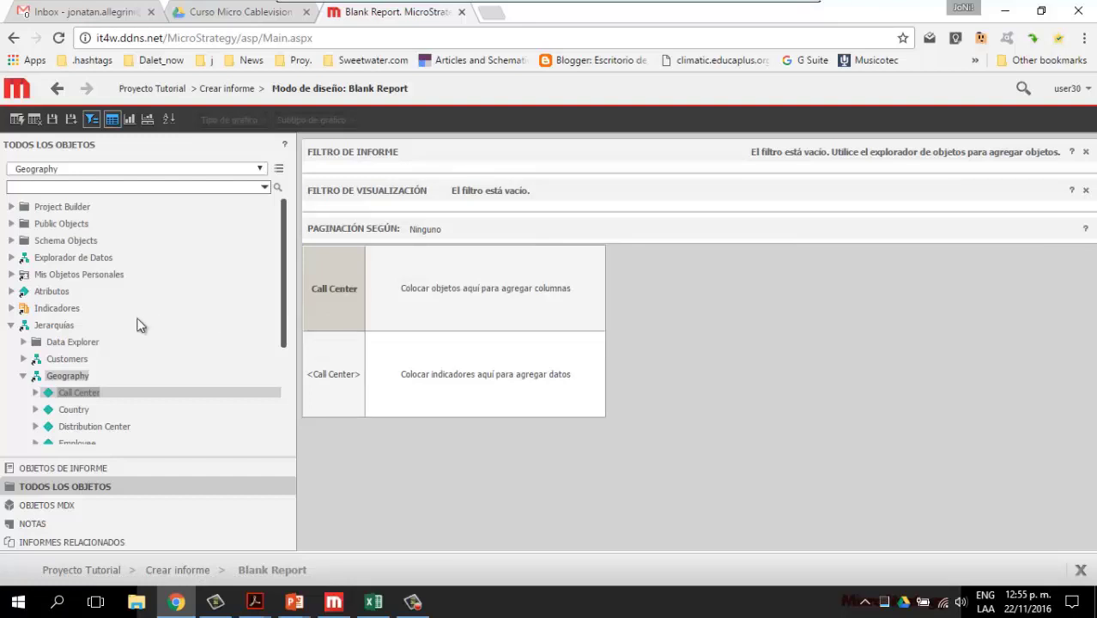
{"action": "scroll", "coordinate": [121, 315], "scroll_direction": "down", "scroll_amount": 3}
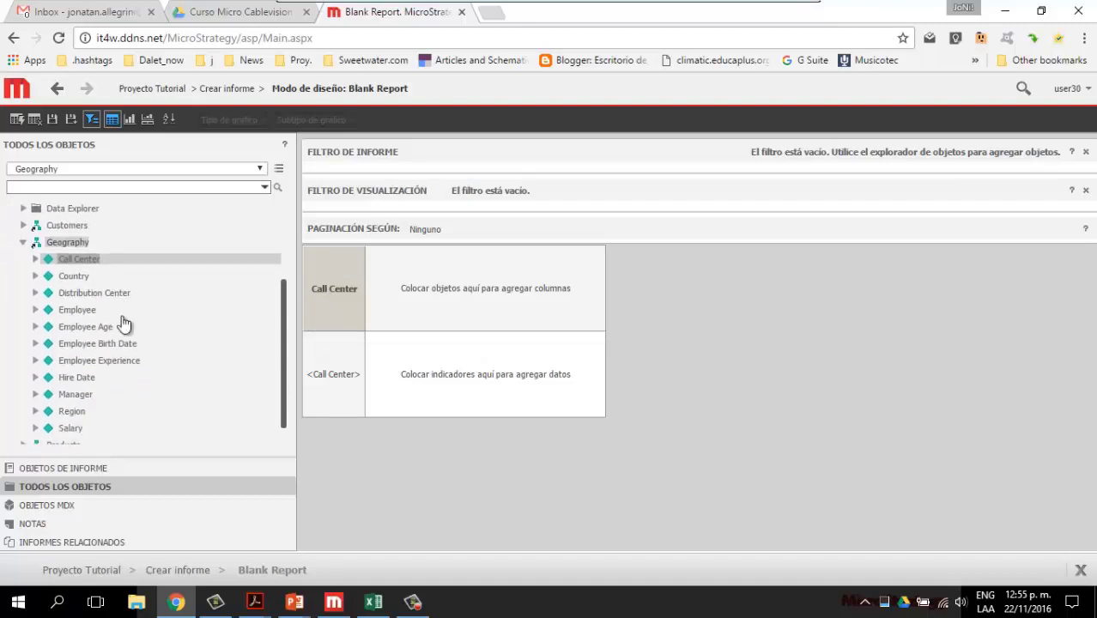
{"action": "left_click", "coordinate": [22, 242]}
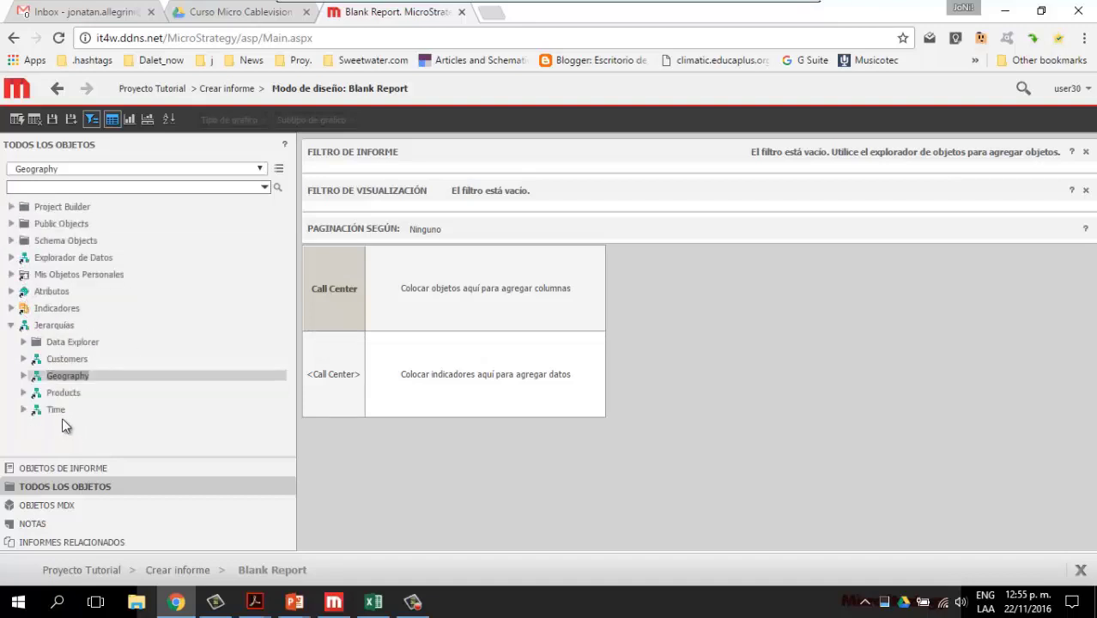
Step: Add a report filter on the Year attribute from the Time hierarchy, selecting 2015 in the list
{"action": "left_click", "coordinate": [55, 412]}
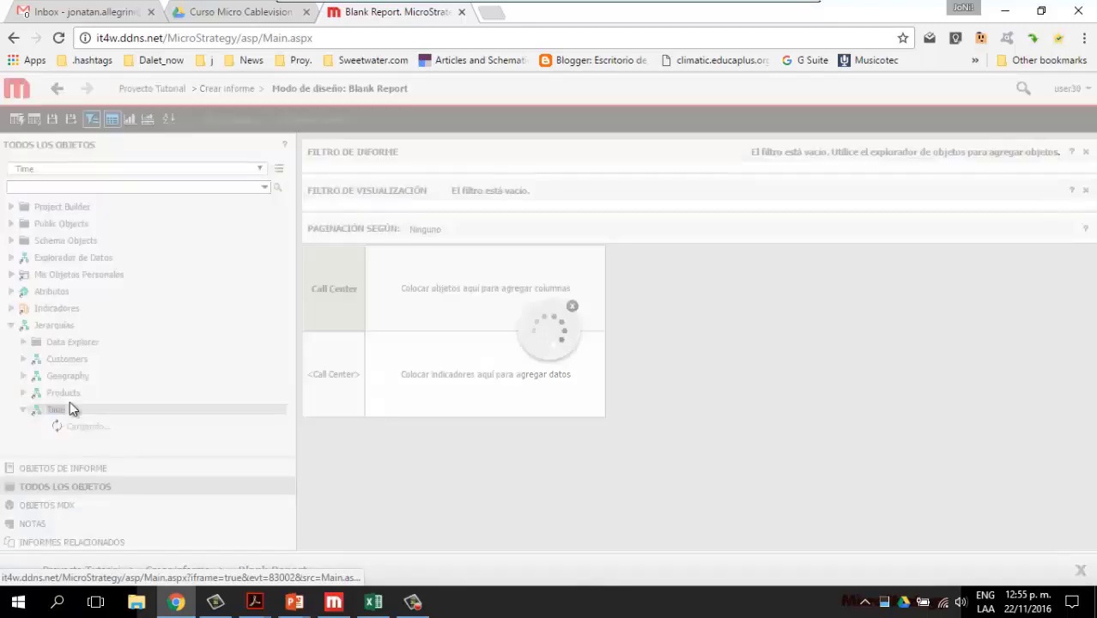
{"action": "left_click_drag", "start_coordinate": [77, 420], "coordinate": [478, 157]}
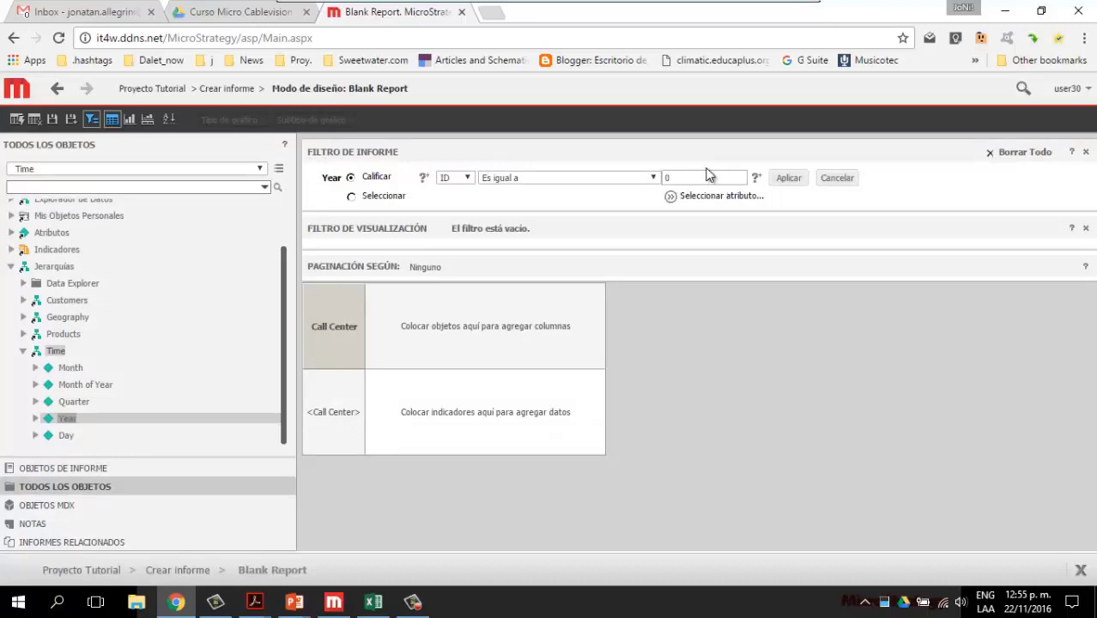
{"action": "left_click", "coordinate": [701, 178]}
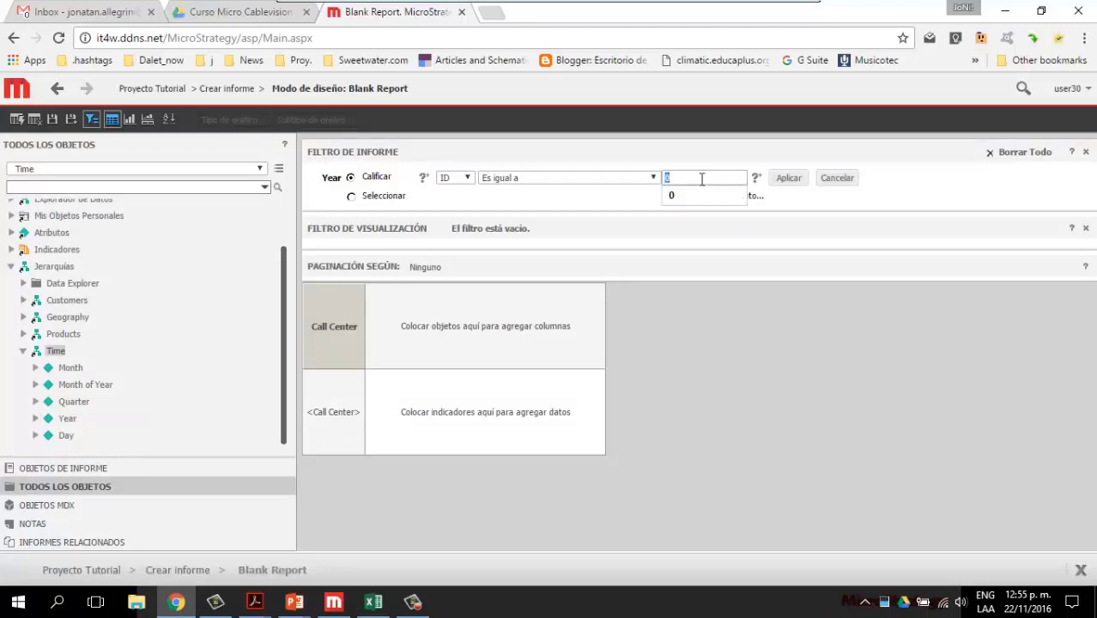
{"action": "left_click", "coordinate": [351, 197]}
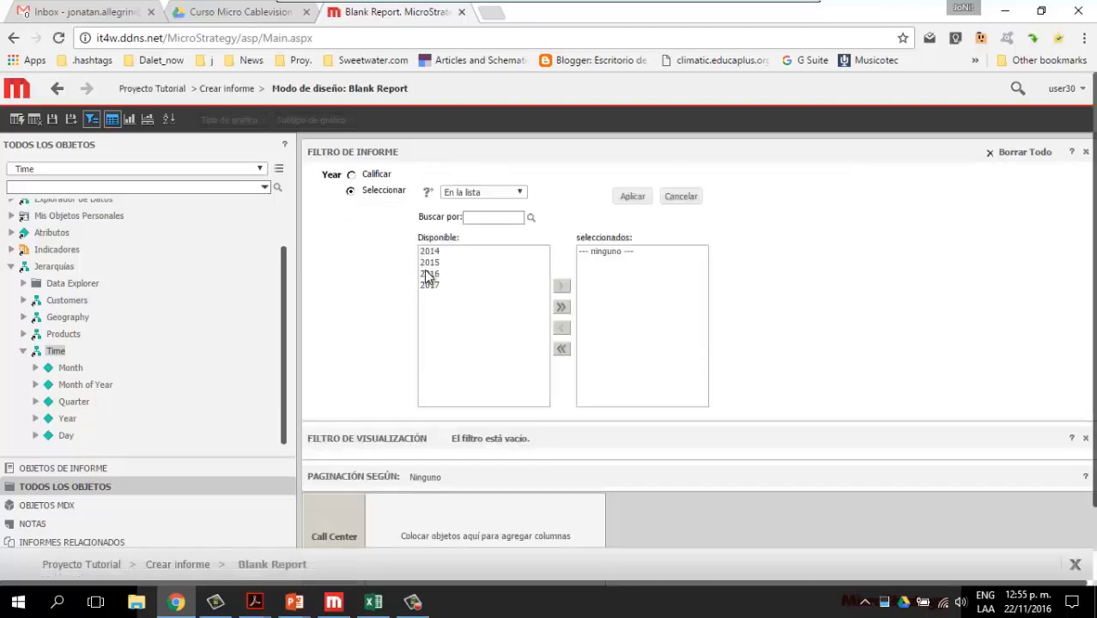
{"action": "left_click", "coordinate": [438, 262]}
{"action": "left_click", "coordinate": [561, 287]}
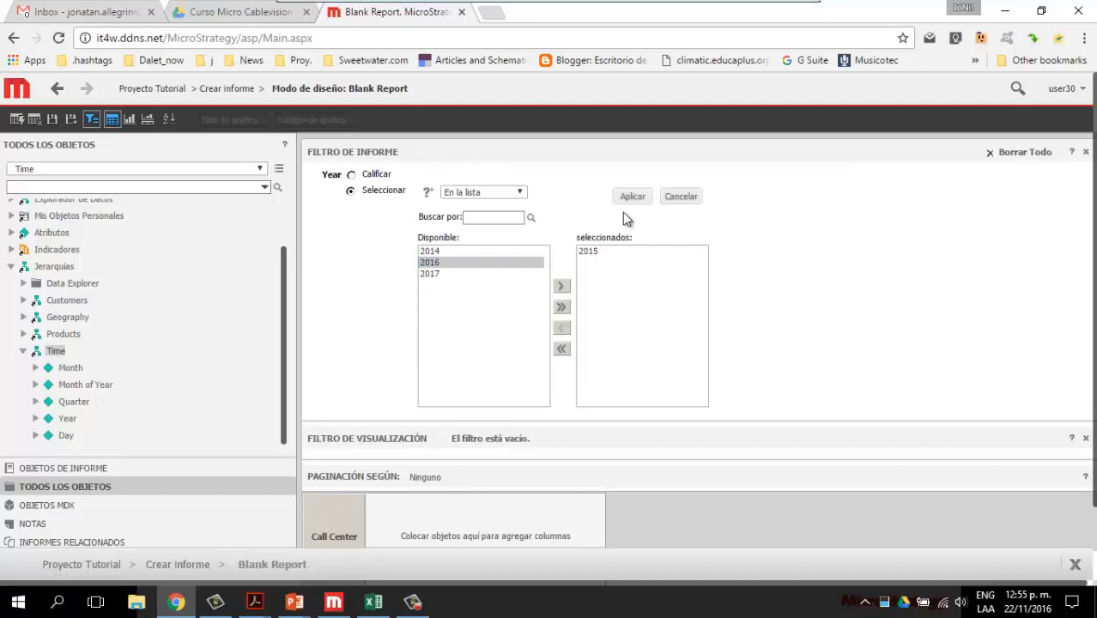
{"action": "left_click", "coordinate": [632, 198]}
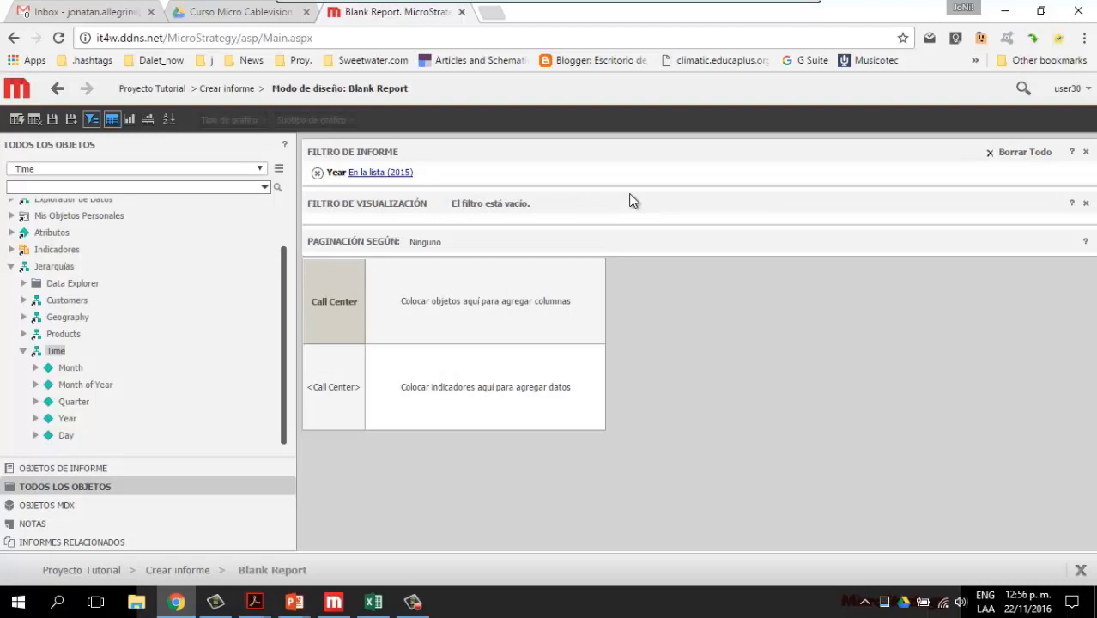
Step: Add the Revenue metric from the personal My Metric Excercises folder to the report and run it
{"action": "left_click", "coordinate": [10, 266]}
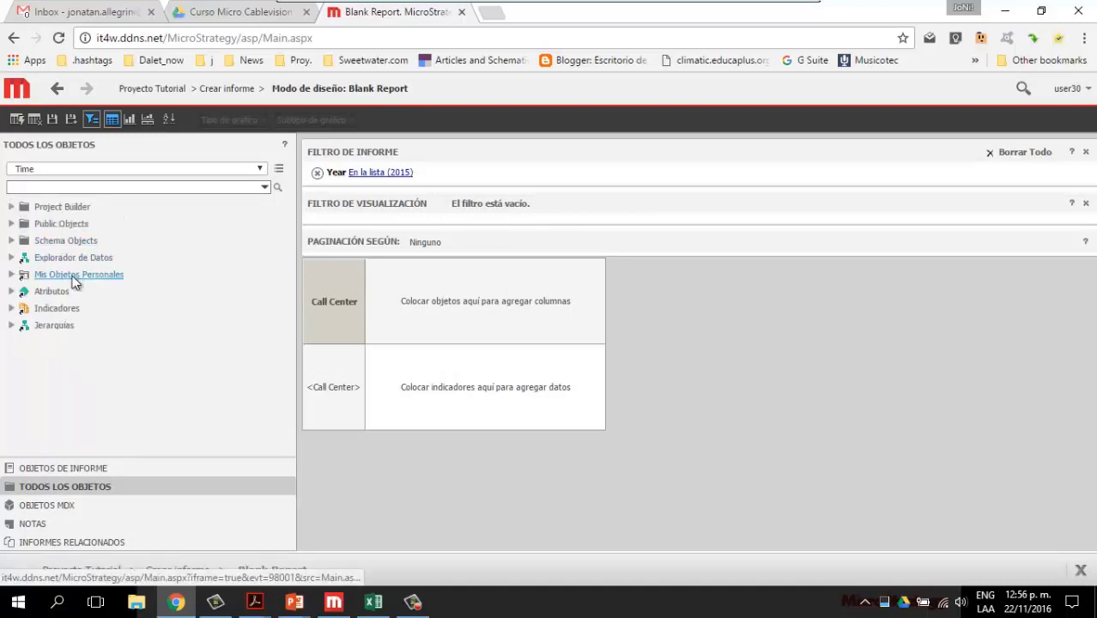
{"action": "left_click", "coordinate": [74, 276]}
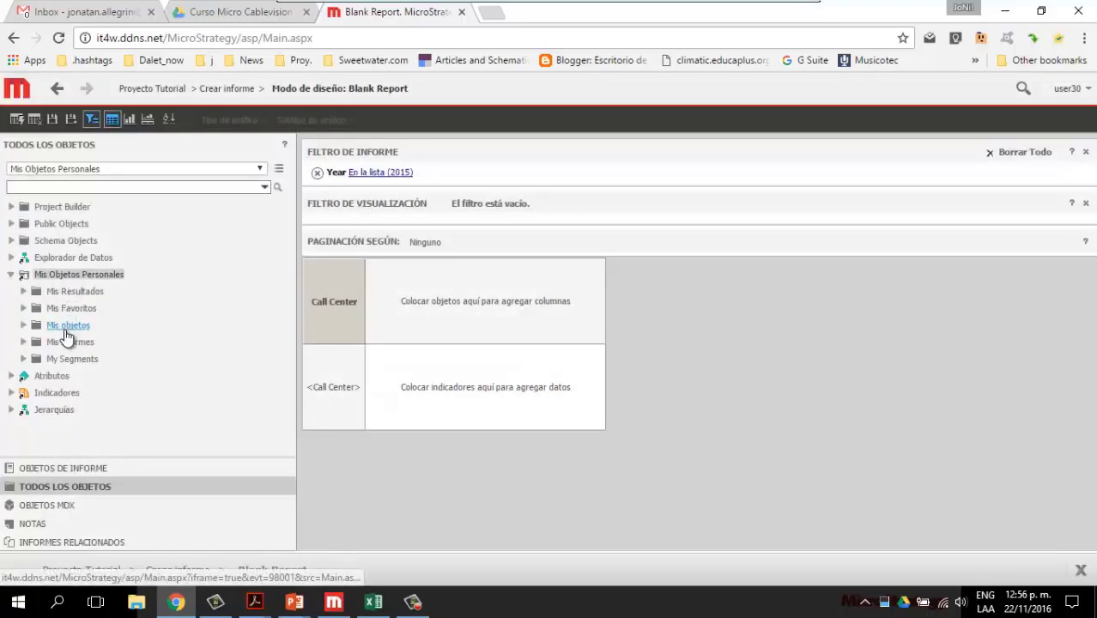
{"action": "left_click", "coordinate": [64, 327]}
{"action": "left_click", "coordinate": [90, 359]}
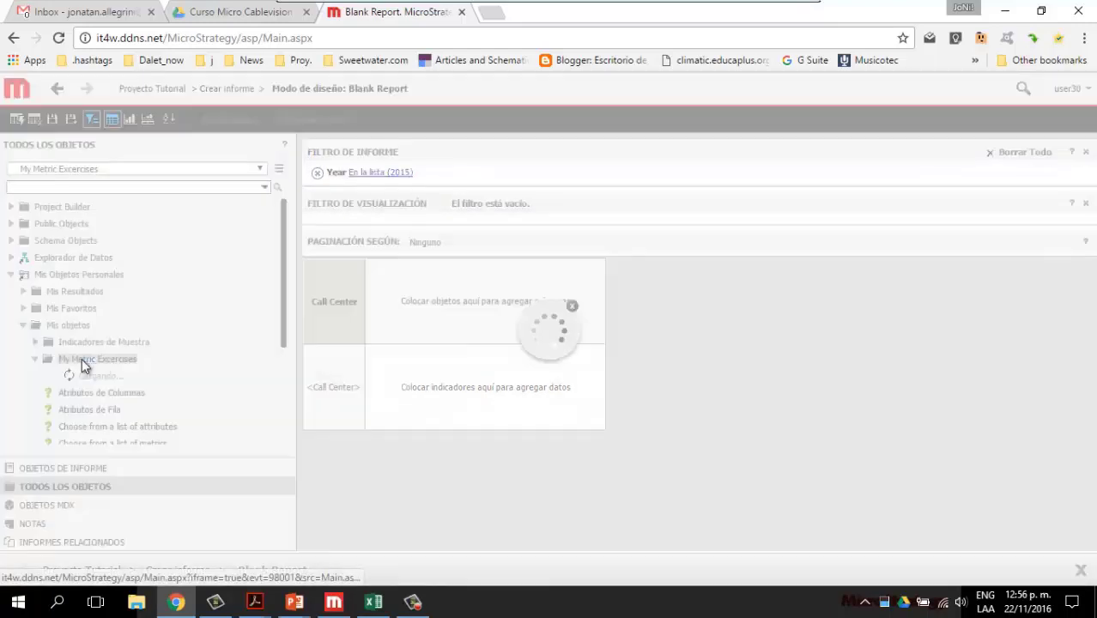
{"action": "scroll", "coordinate": [183, 328], "scroll_direction": "down", "scroll_amount": 2}
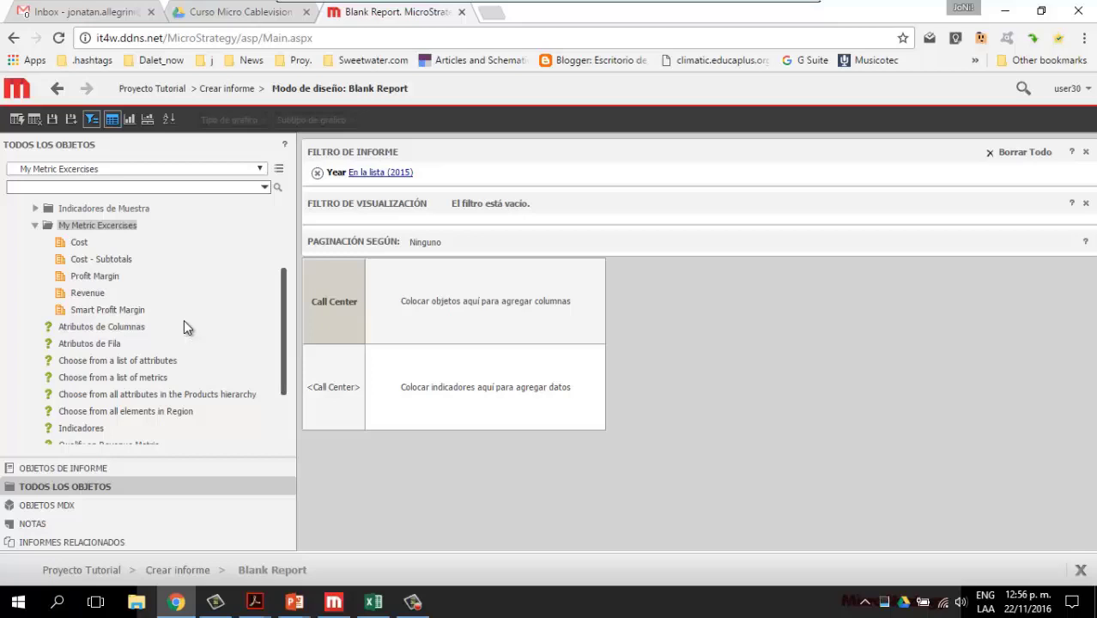
{"action": "double_click", "coordinate": [88, 293]}
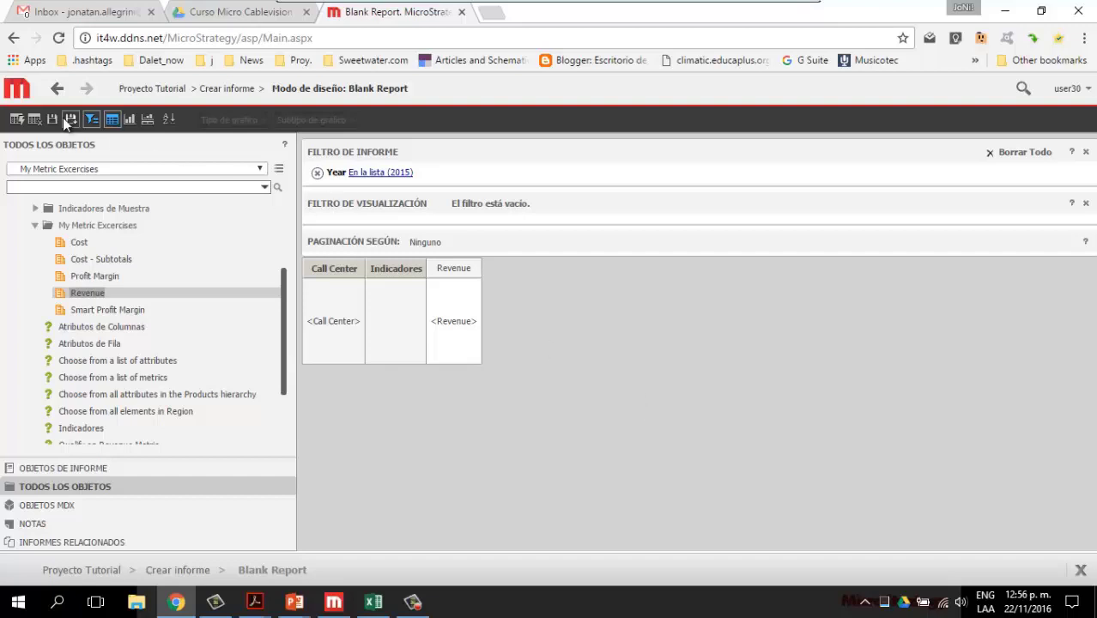
{"action": "left_click", "coordinate": [17, 119]}
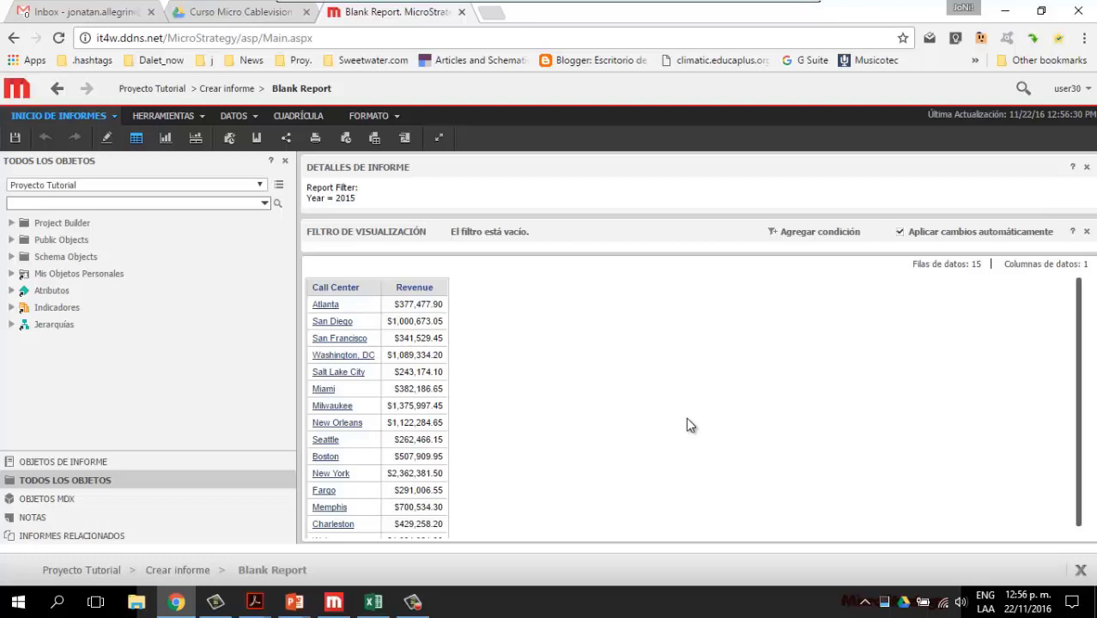
Step: Format the Revenue metric's values as currency with 0 decimal places
{"action": "right_click", "coordinate": [437, 290]}
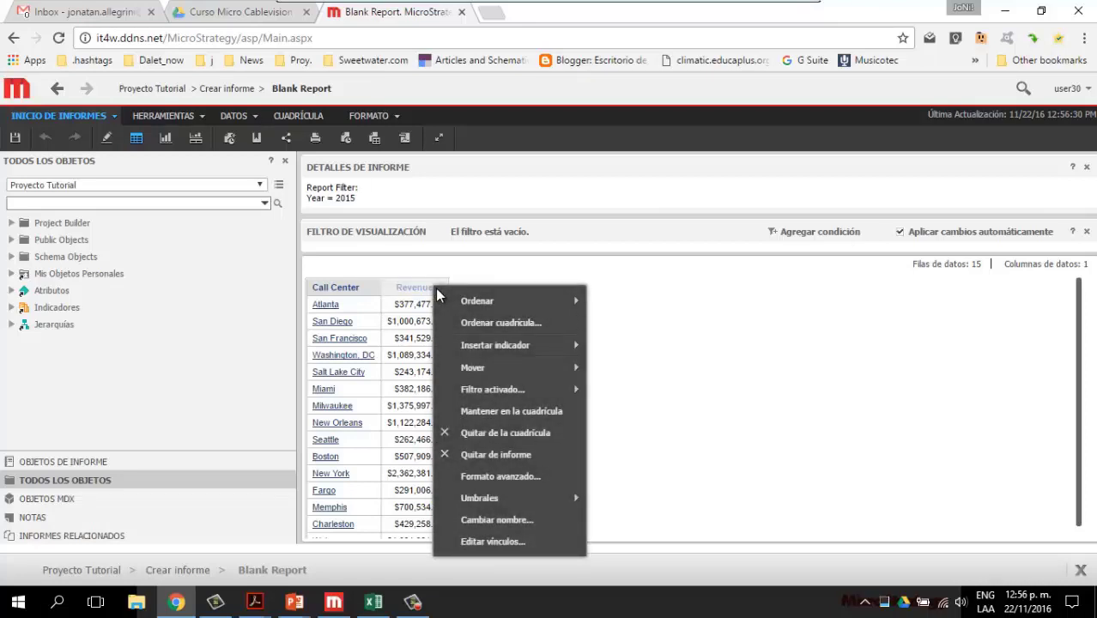
{"action": "left_click", "coordinate": [513, 478]}
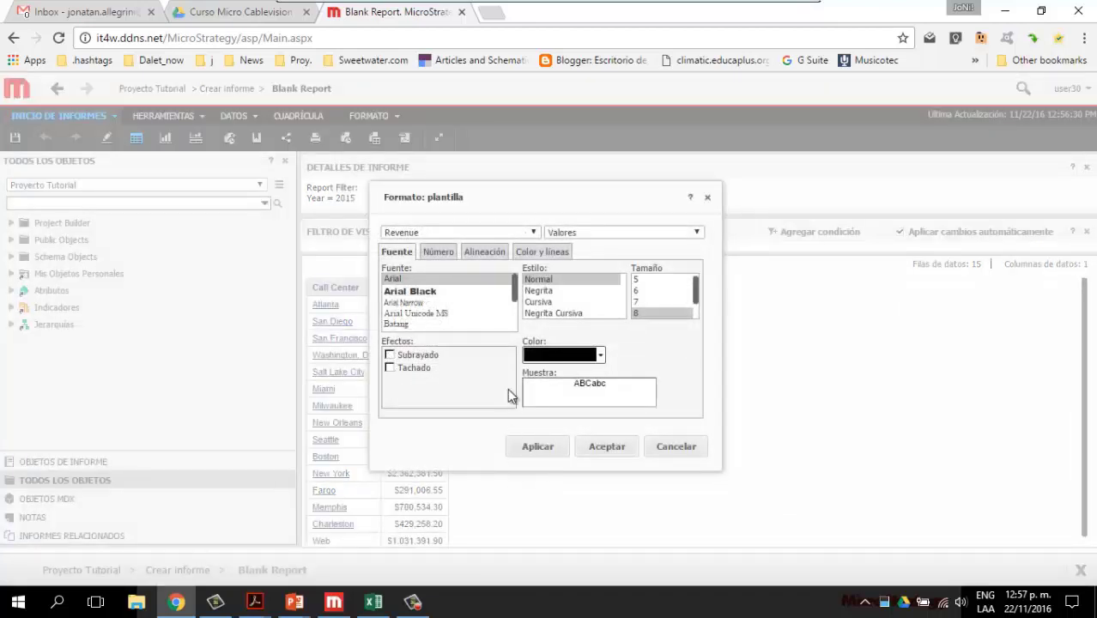
{"action": "left_click", "coordinate": [438, 251]}
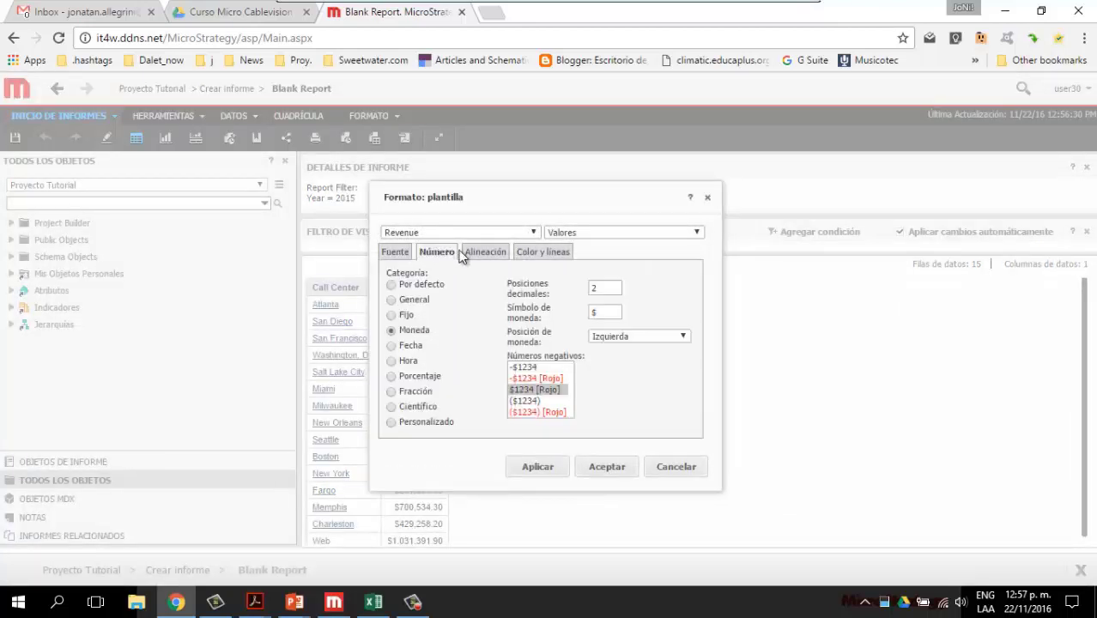
{"action": "double_click", "coordinate": [599, 289]}
{"action": "type", "text": "0"}
{"action": "left_click", "coordinate": [621, 464]}
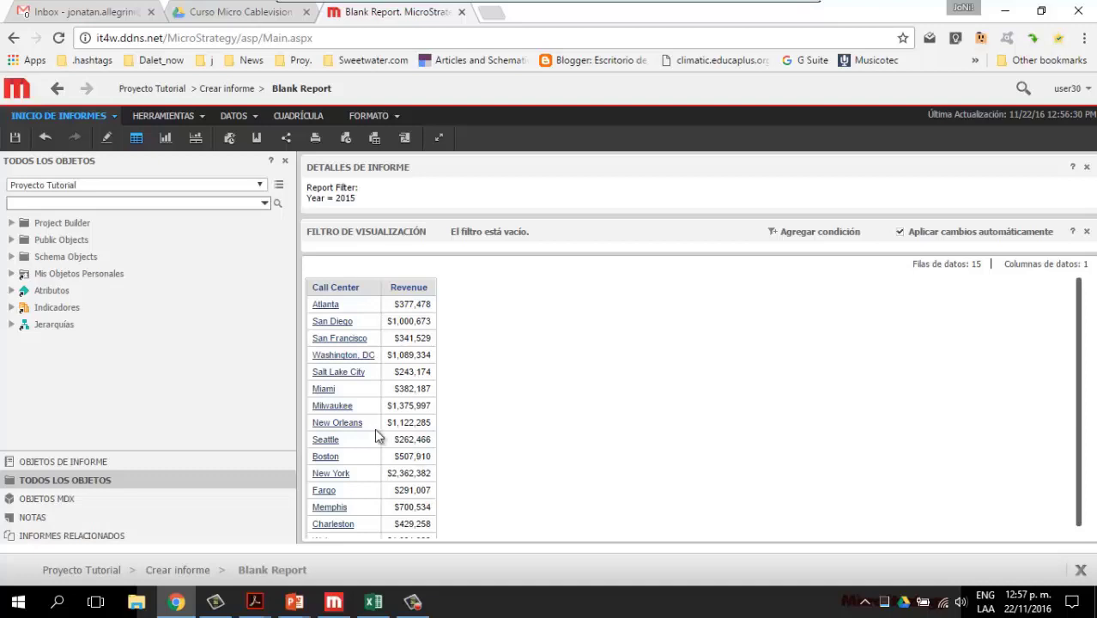
Step: Insert a Last Year's transformation metric of the Normal type based on Revenue
{"action": "right_click", "coordinate": [422, 292]}
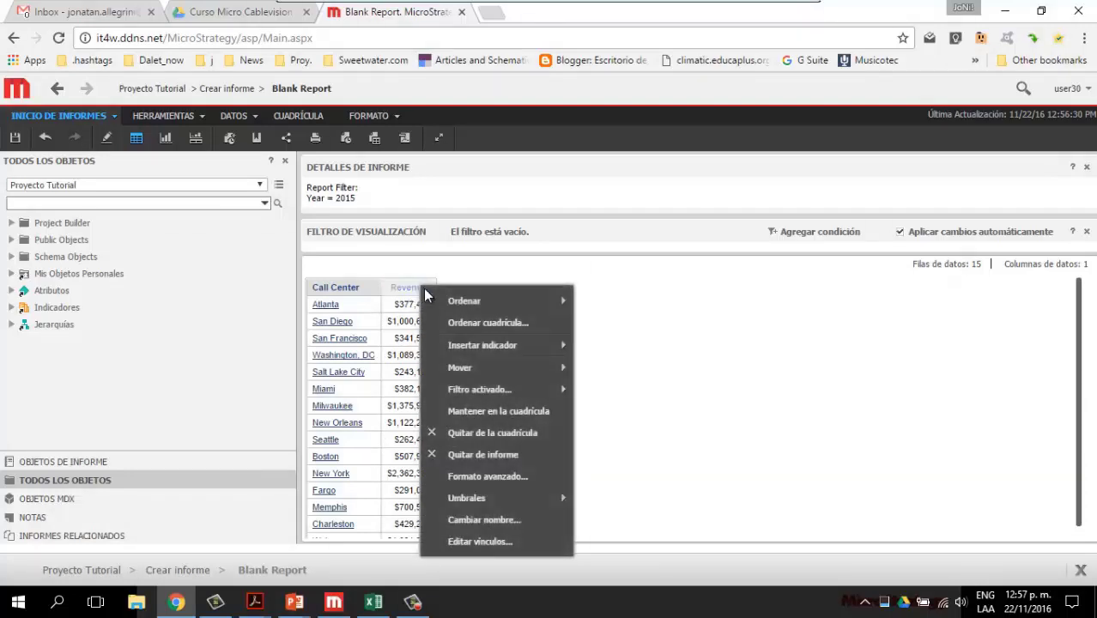
{"action": "mouse_move", "coordinate": [512, 355]}
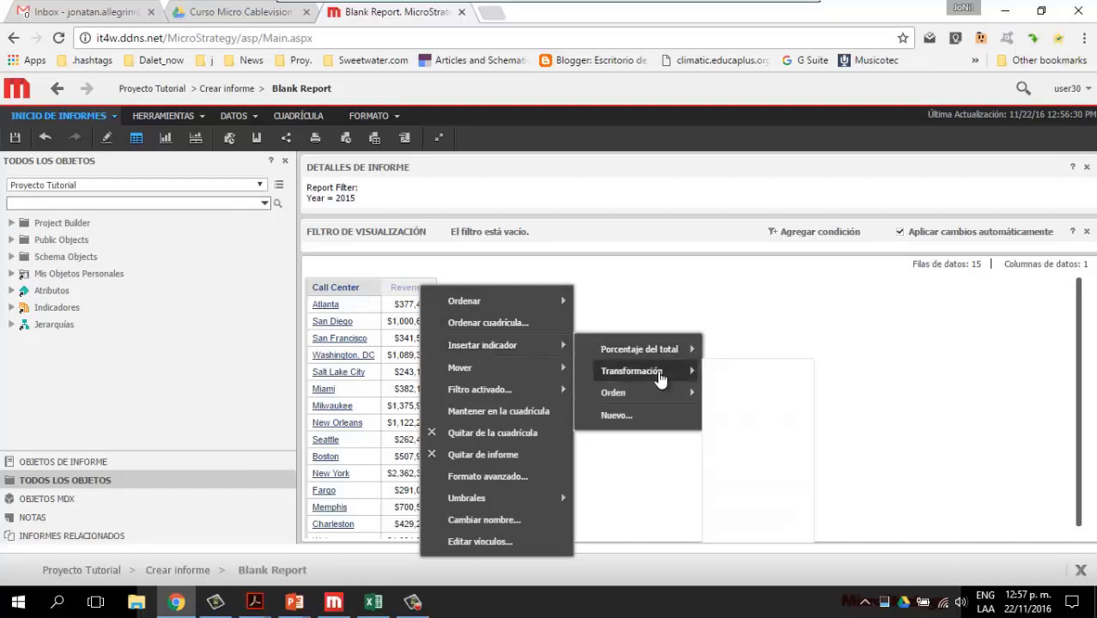
{"action": "mouse_move", "coordinate": [659, 379]}
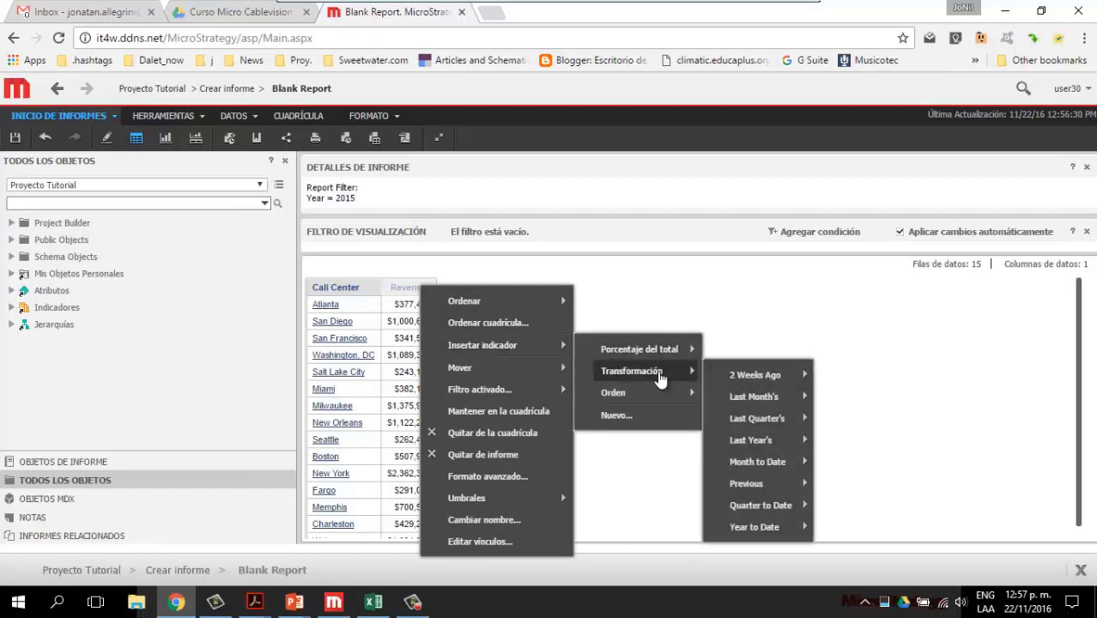
{"action": "mouse_move", "coordinate": [748, 441]}
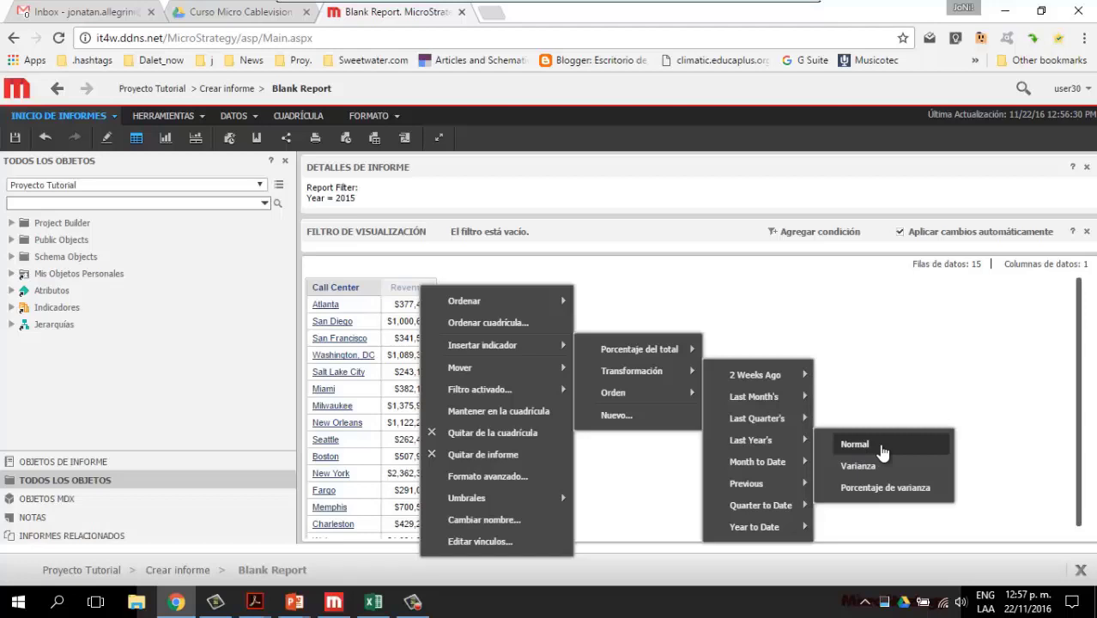
{"action": "left_click", "coordinate": [881, 450]}
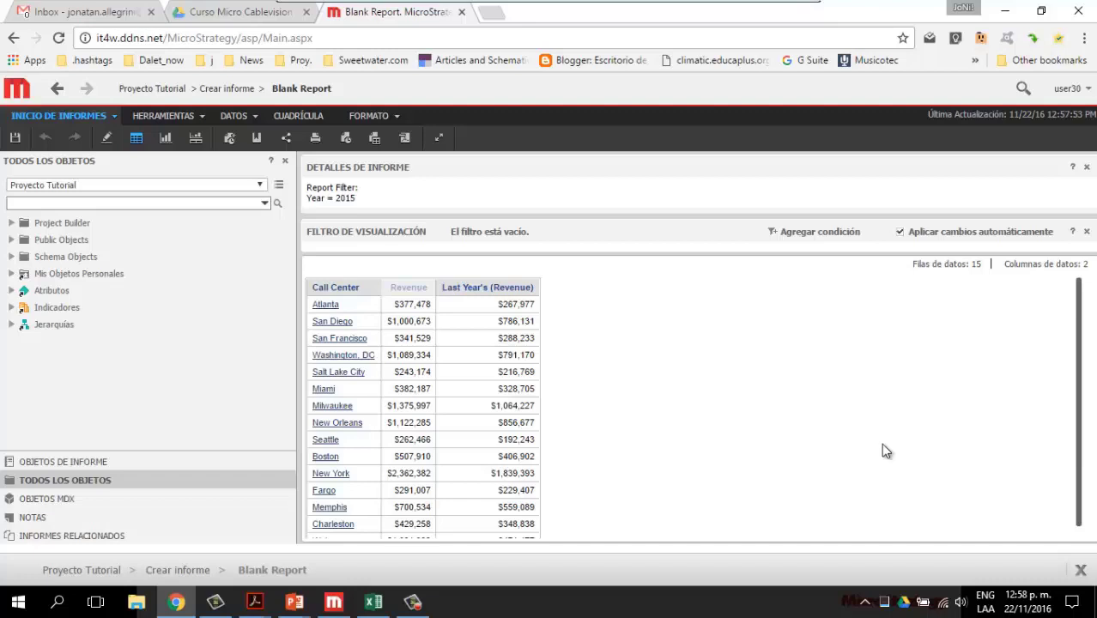
{"action": "right_click", "coordinate": [392, 289]}
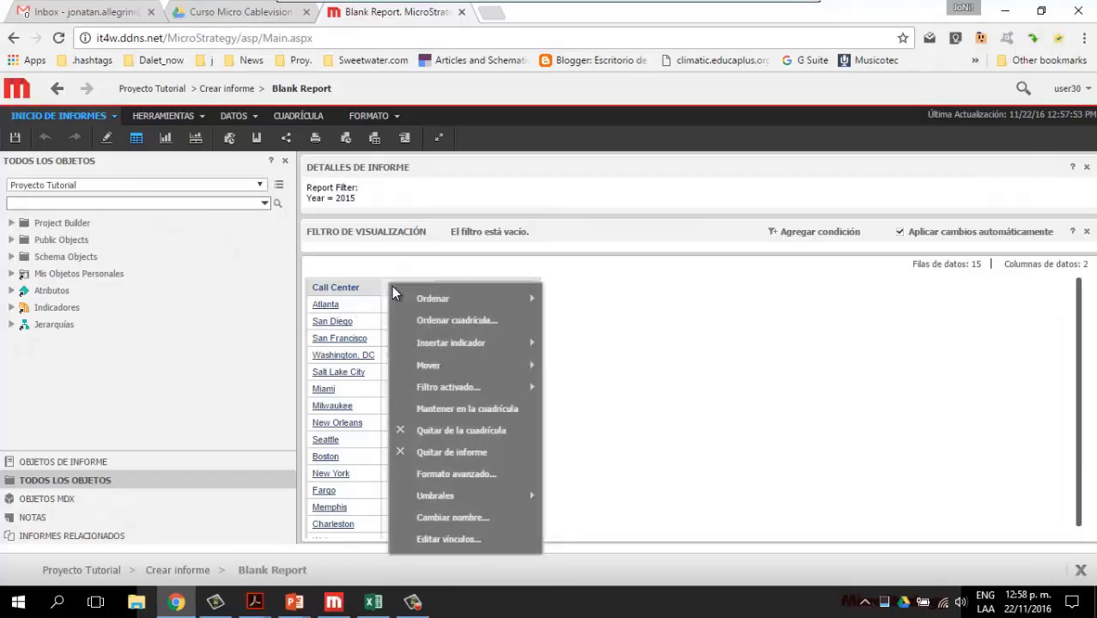
{"action": "mouse_move", "coordinate": [478, 345]}
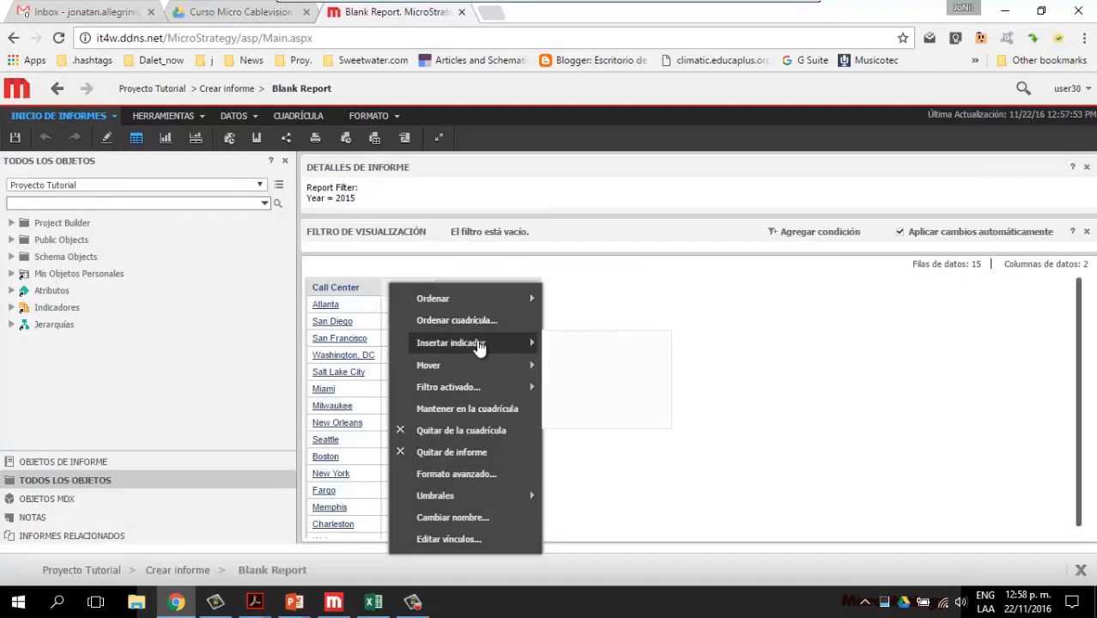
{"action": "mouse_move", "coordinate": [604, 377]}
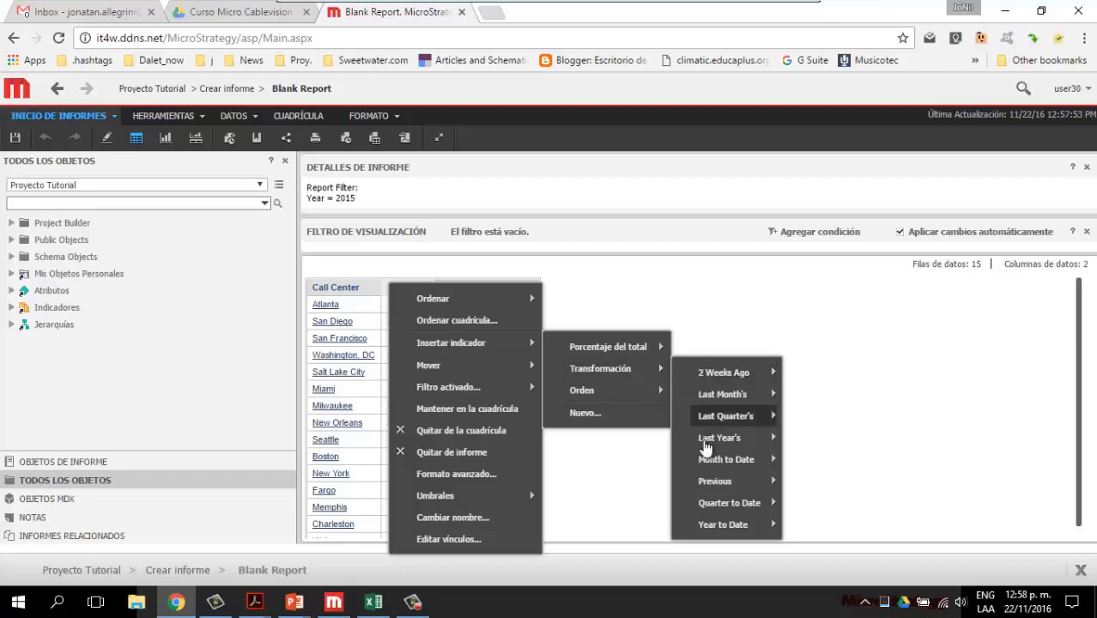
{"action": "mouse_move", "coordinate": [721, 522]}
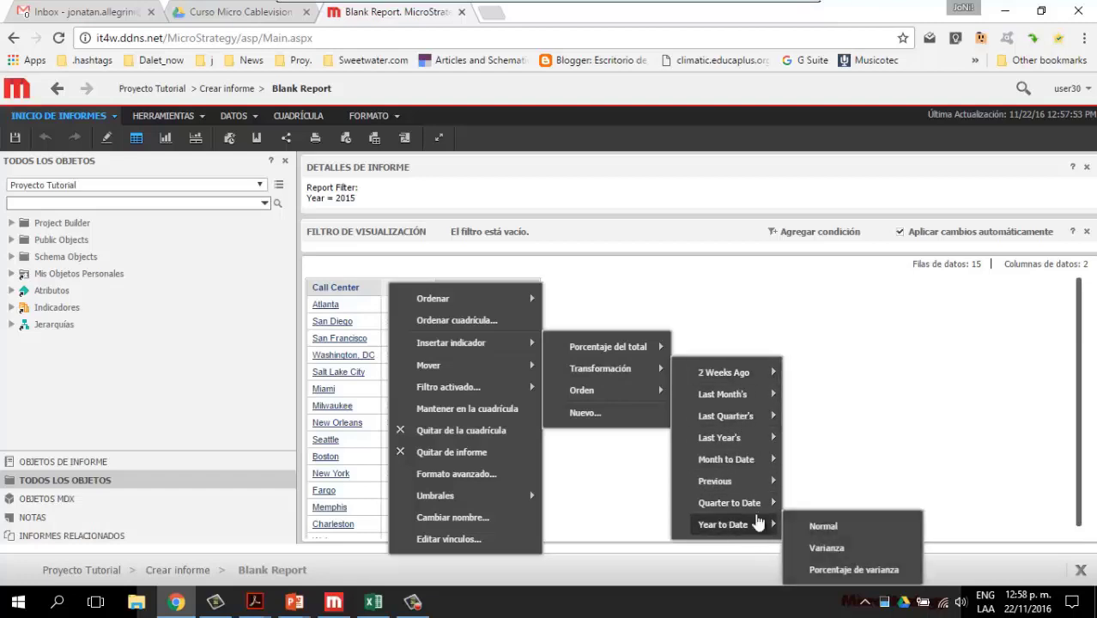
{"action": "mouse_move", "coordinate": [758, 488]}
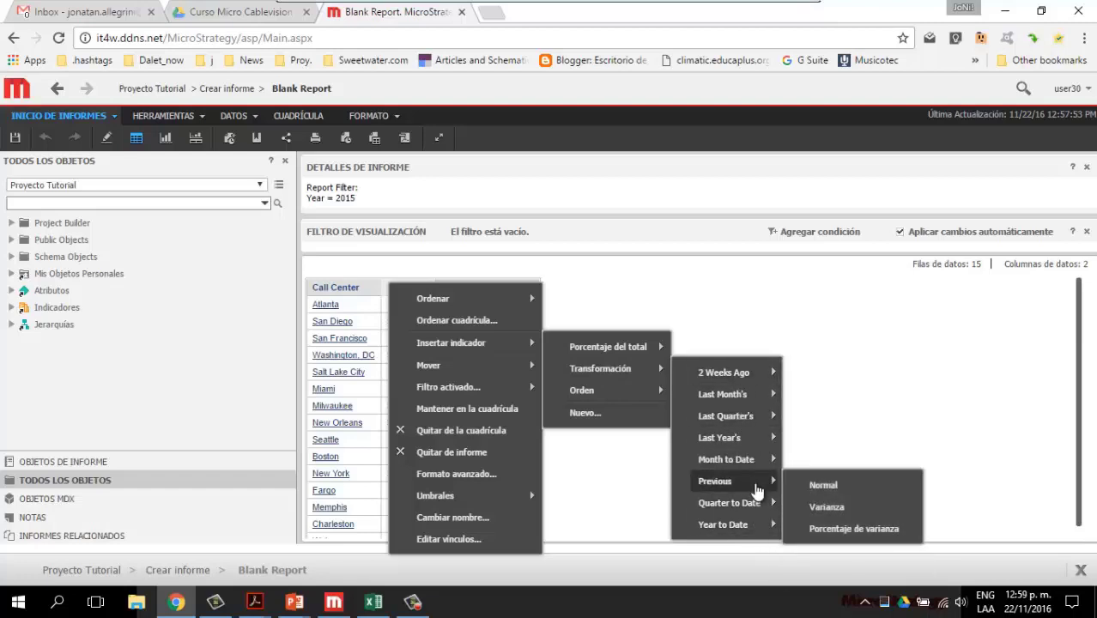
{"action": "left_click", "coordinate": [788, 312]}
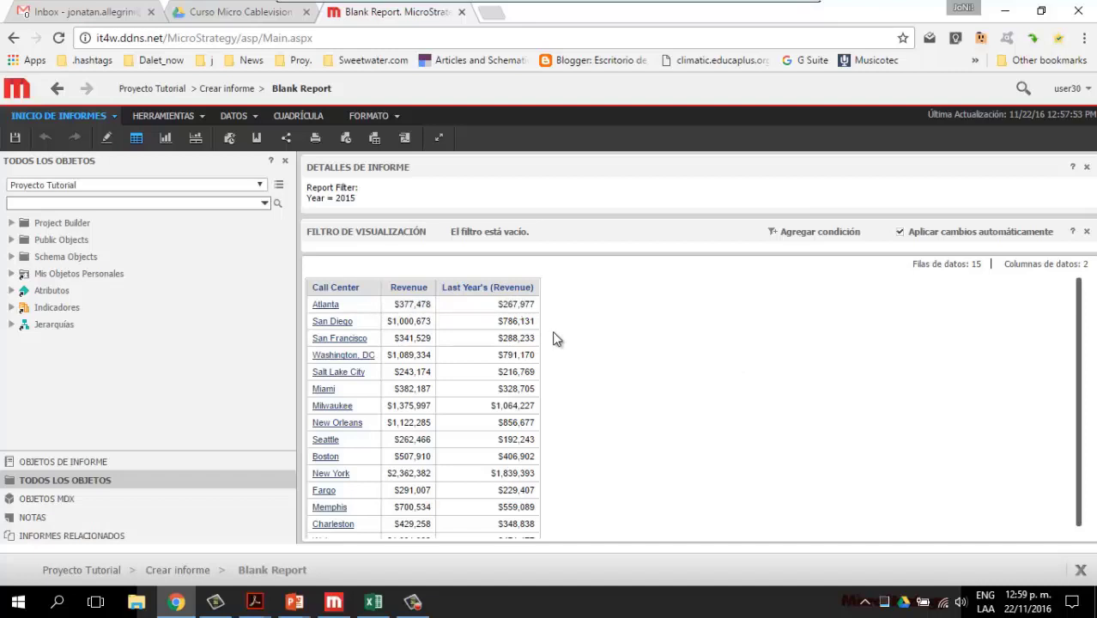
Step: Show the report objects and start a new metric named Growth from the Last Year's (Revenue) column
{"action": "left_click", "coordinate": [80, 461]}
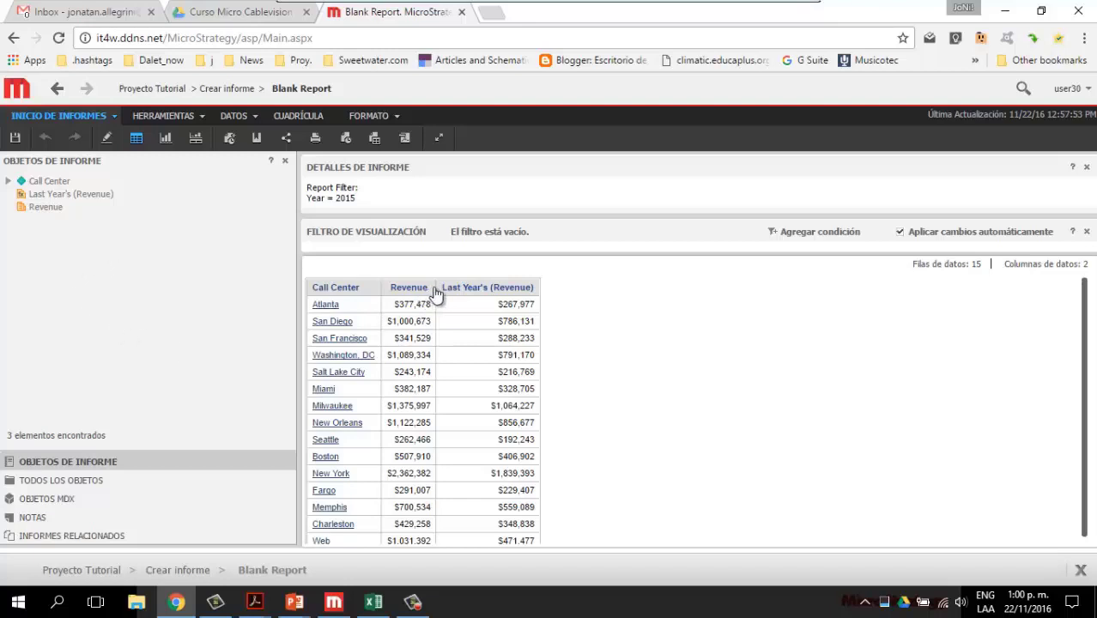
{"action": "right_click", "coordinate": [480, 284]}
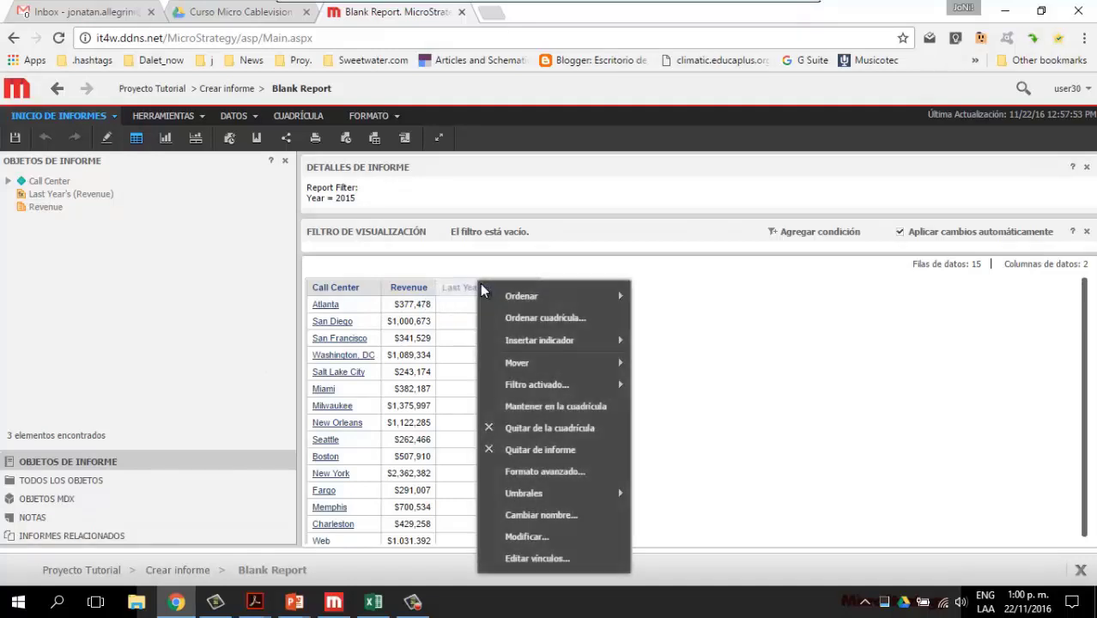
{"action": "mouse_move", "coordinate": [554, 341]}
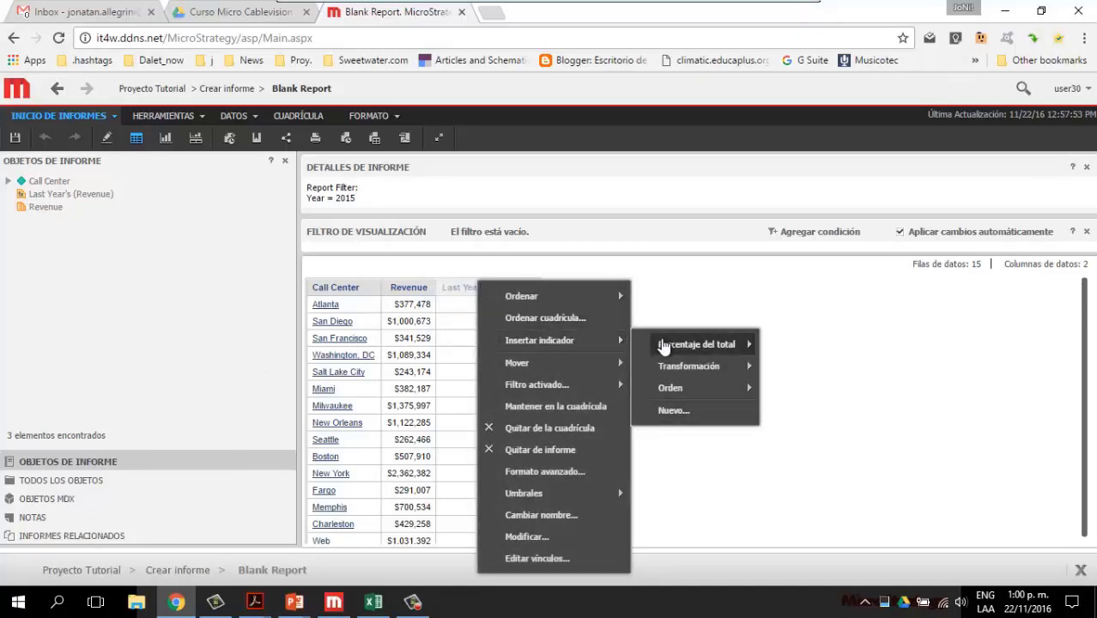
{"action": "left_click", "coordinate": [711, 412]}
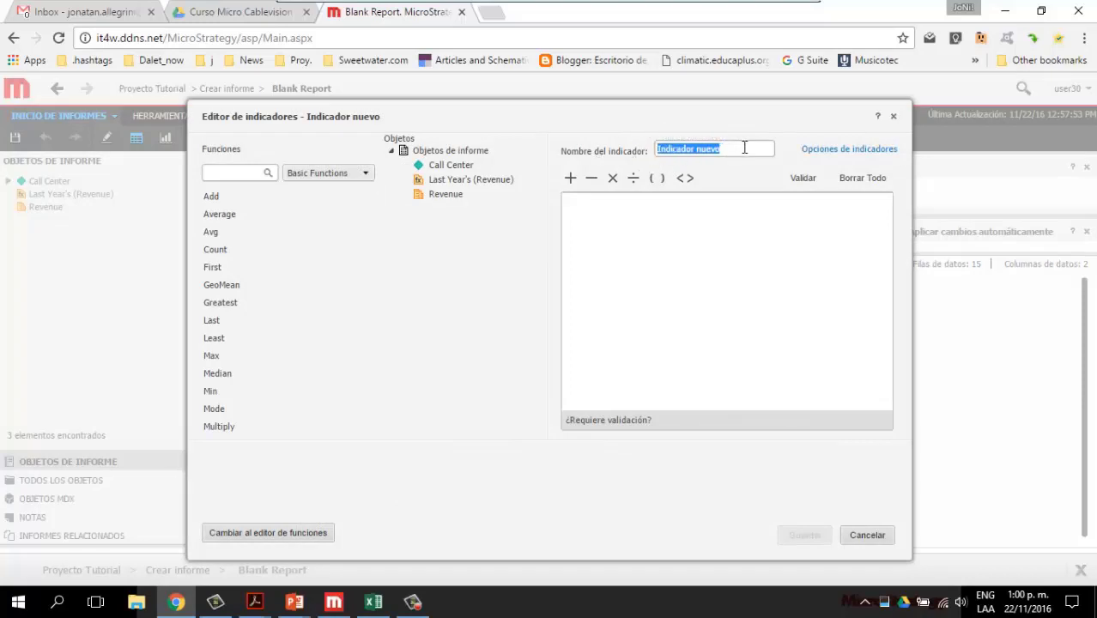
{"action": "key", "text": "BackSpace"}
{"action": "type", "text": "Growth"}
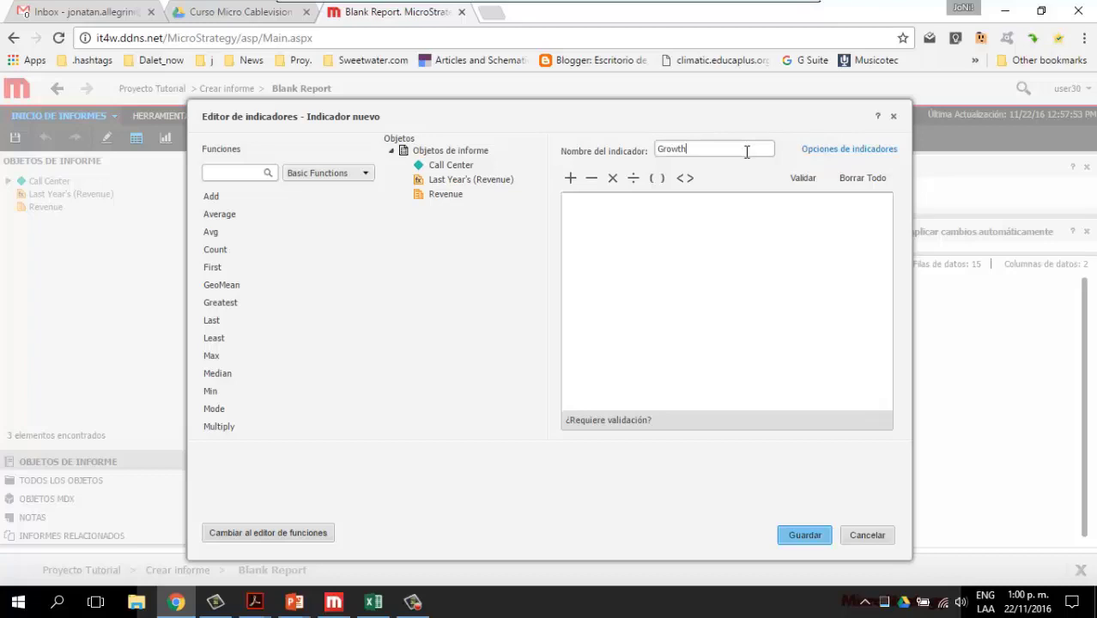
Step: Define the Growth formula as (Revenue-[Last Year's (Revenue)])/[Last Year's (Revenue)], validate it and save the metric
{"action": "left_click", "coordinate": [754, 206]}
{"action": "type", "text": "("}
{"action": "mouse_move", "coordinate": [383, 203]}
{"action": "left_mouse_down"}
{"action": "mouse_move", "coordinate": [383, 257]}
{"action": "mouse_move", "coordinate": [384, 198]}
{"action": "left_mouse_up"}
{"action": "double_click", "coordinate": [451, 196]}
{"action": "left_click", "coordinate": [591, 180]}
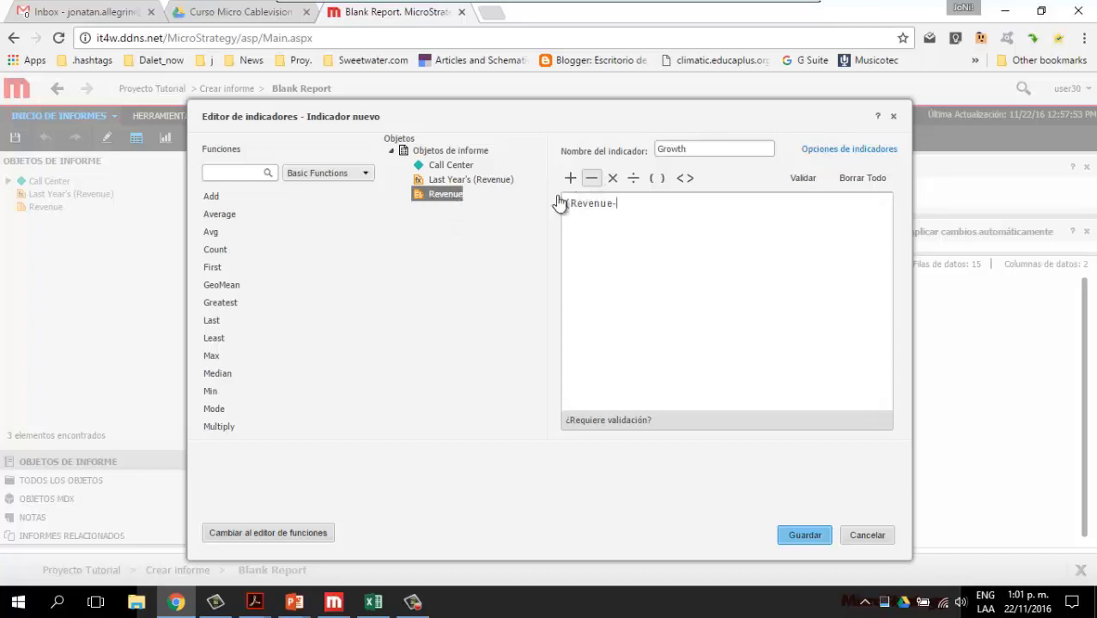
{"action": "double_click", "coordinate": [463, 182]}
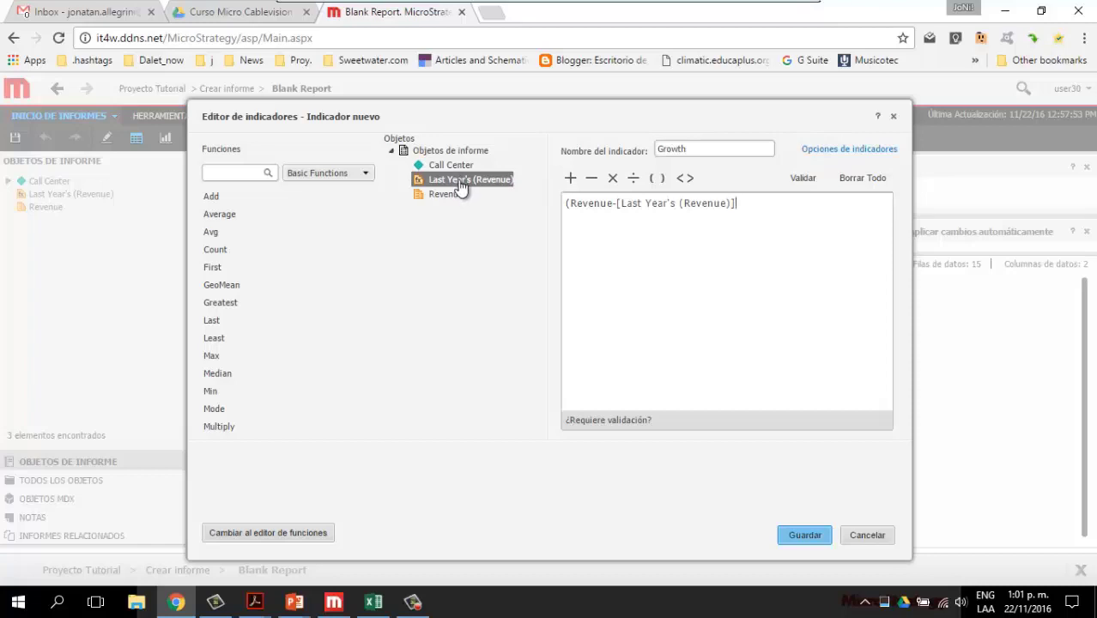
{"action": "type", "text": ")/"}
{"action": "double_click", "coordinate": [468, 187]}
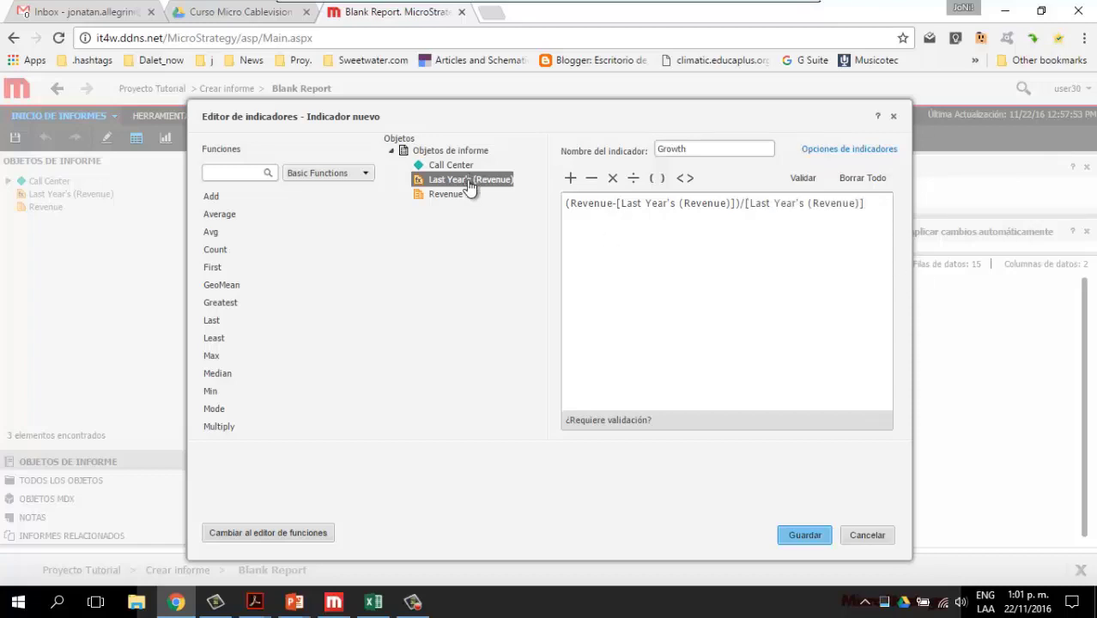
{"action": "left_click", "coordinate": [813, 179]}
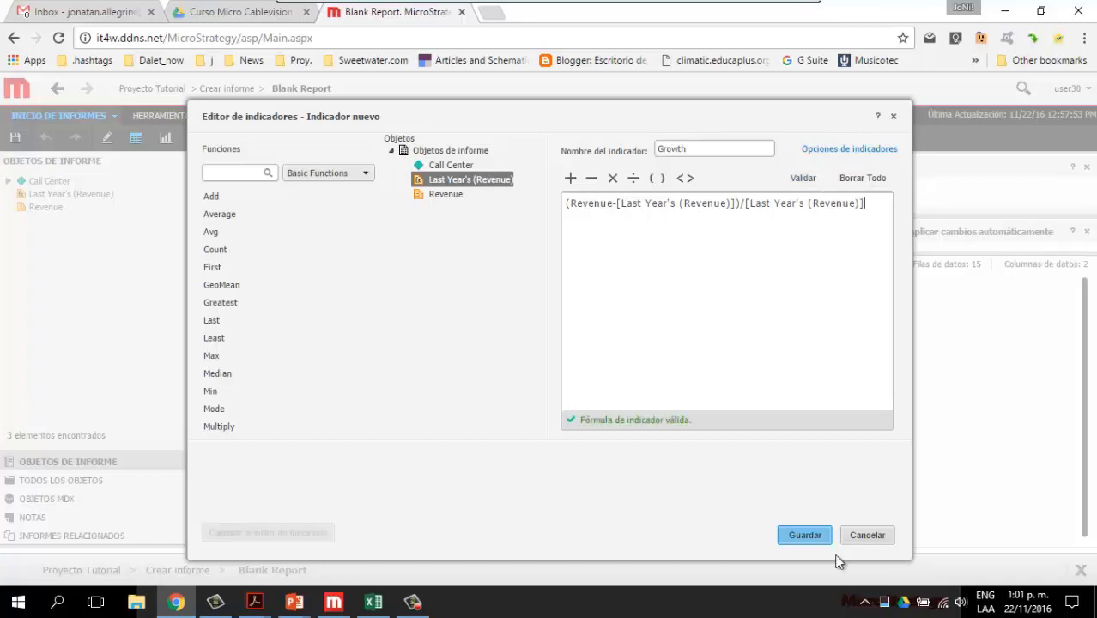
{"action": "left_click", "coordinate": [793, 533]}
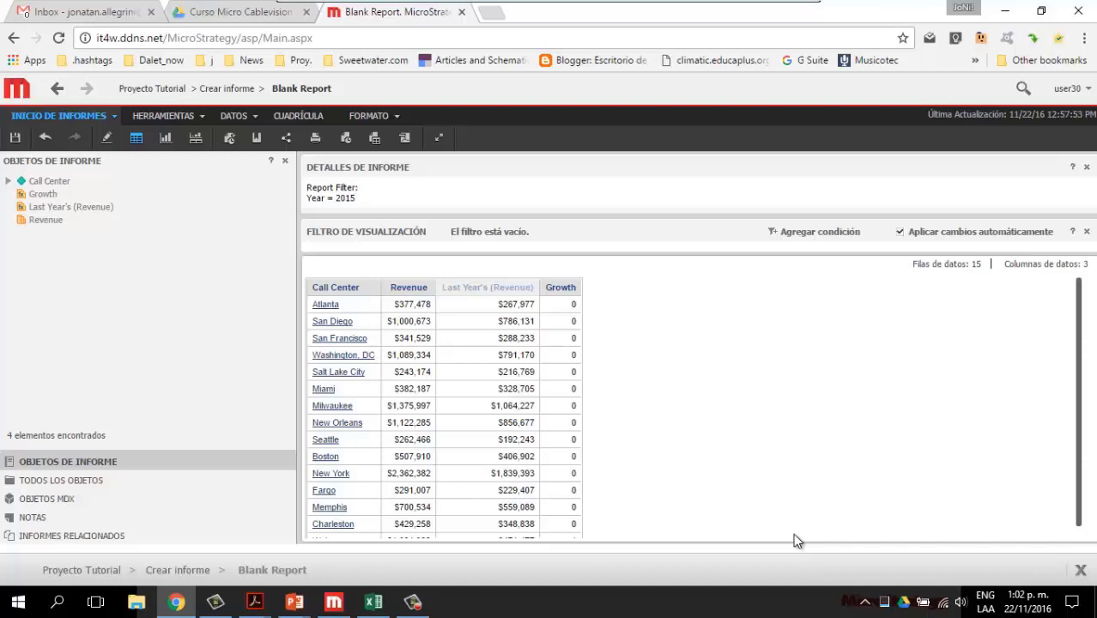
Step: Format the Growth values as Porcentaje with 2 decimal places and the 123% [Rojo] style for negative numbers
{"action": "right_click", "coordinate": [547, 295]}
{"action": "left_click", "coordinate": [754, 306]}
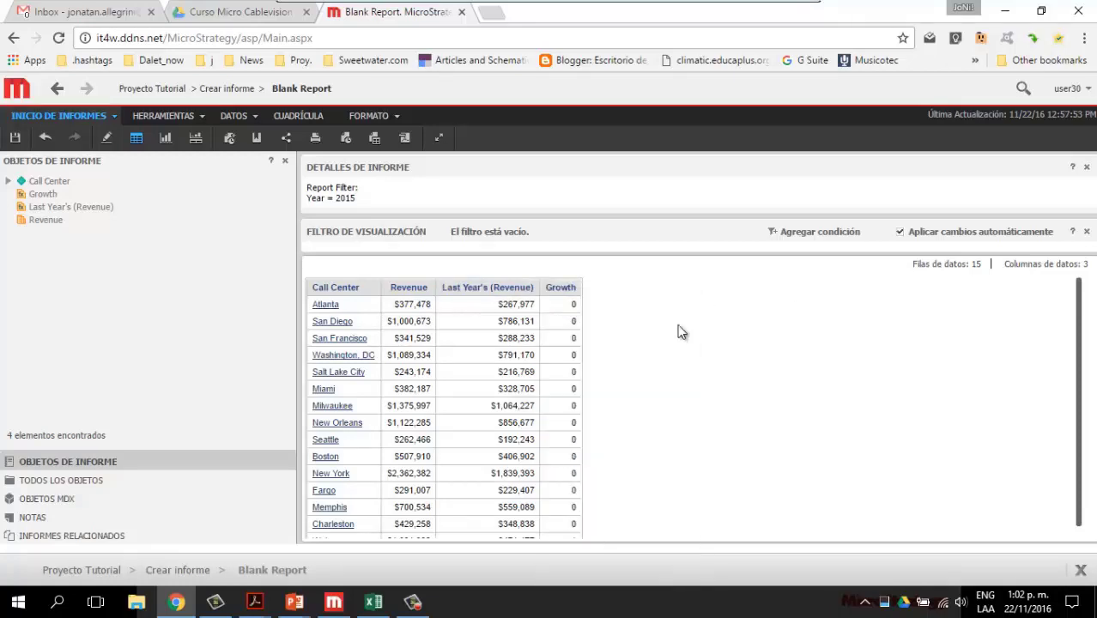
{"action": "right_click", "coordinate": [553, 284]}
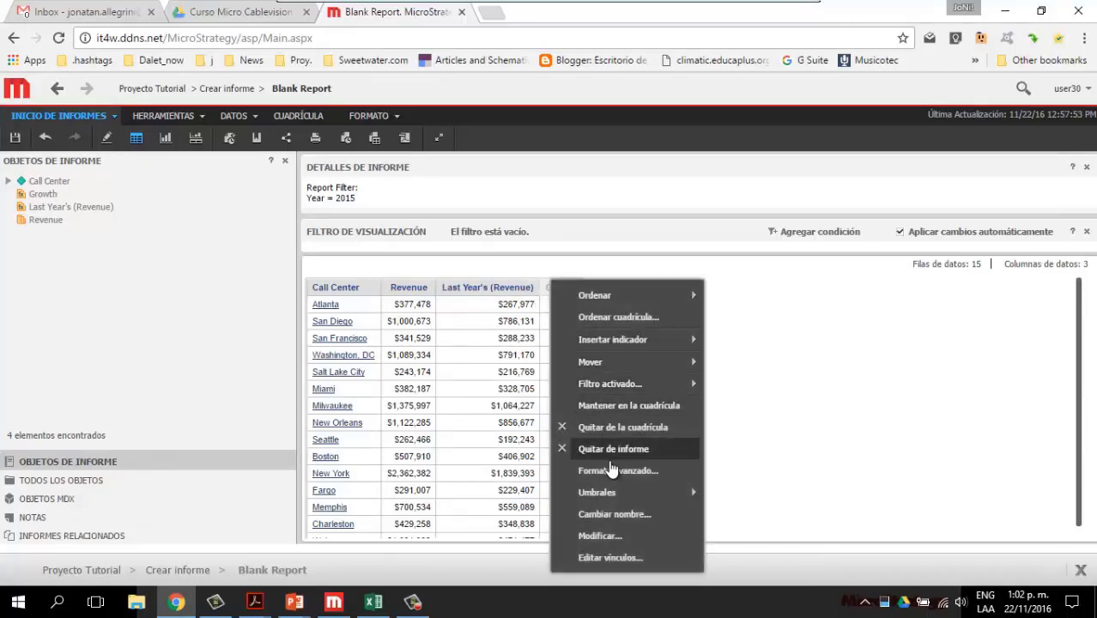
{"action": "left_click", "coordinate": [612, 470]}
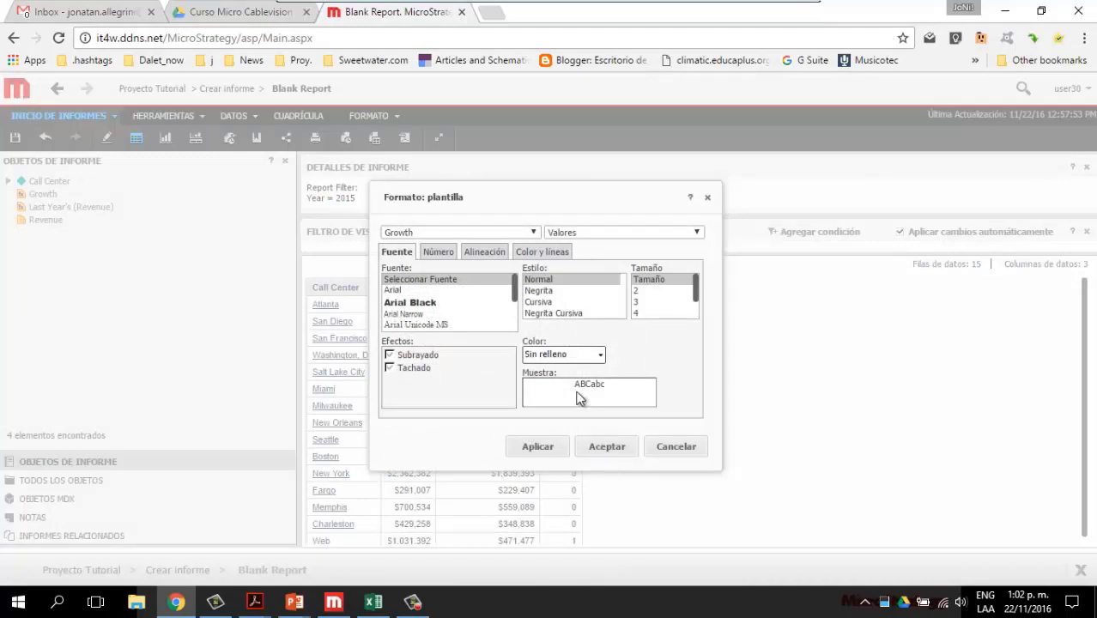
{"action": "left_click", "coordinate": [437, 252]}
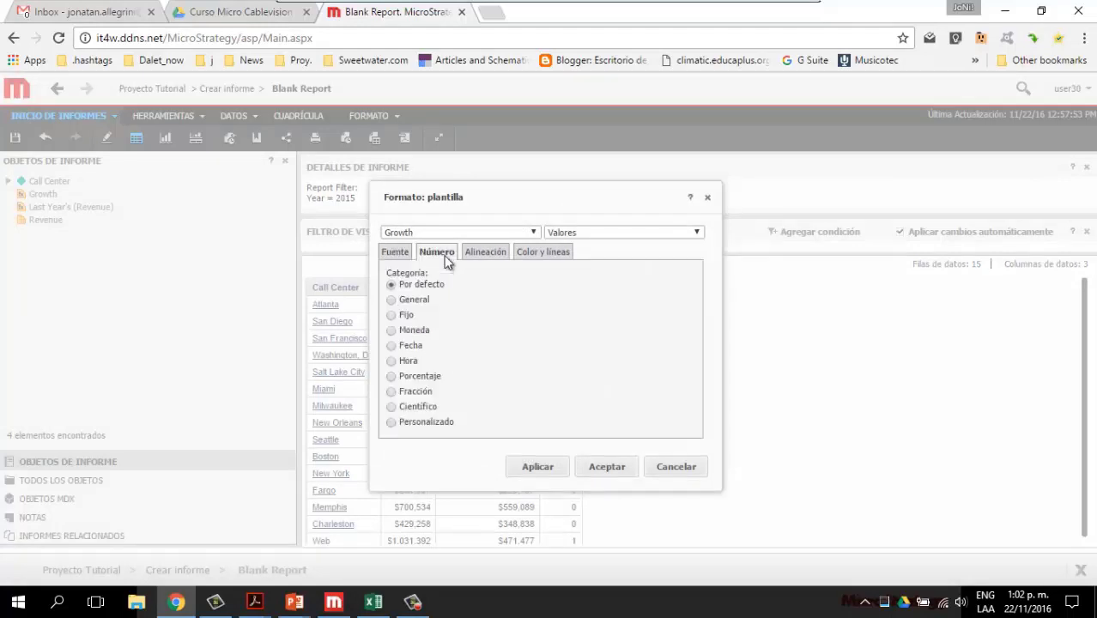
{"action": "left_click", "coordinate": [410, 378]}
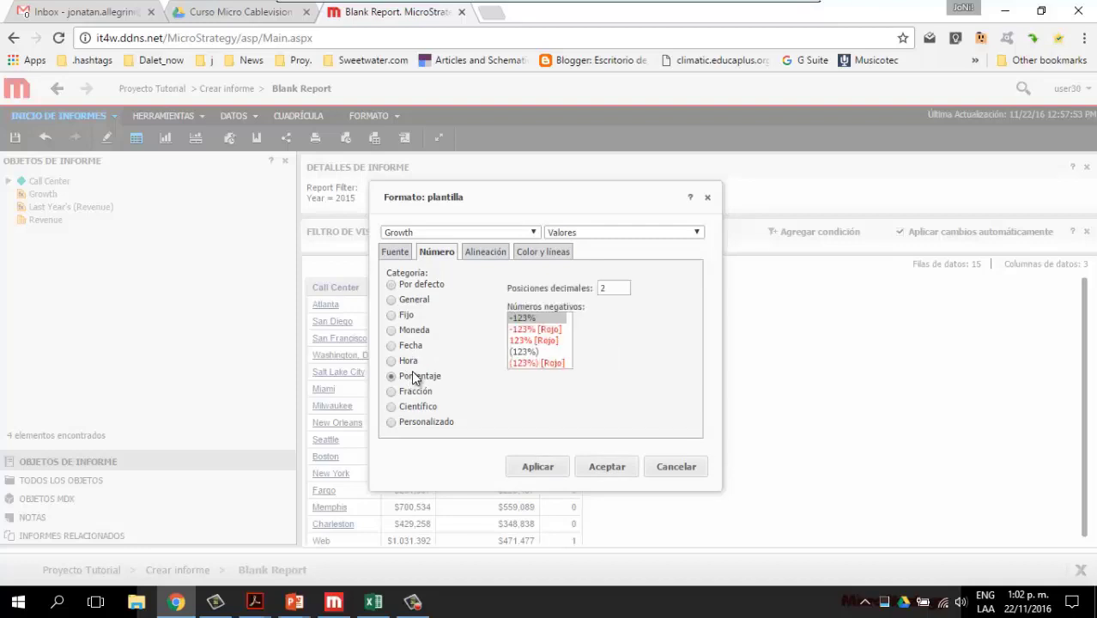
{"action": "left_click", "coordinate": [544, 342]}
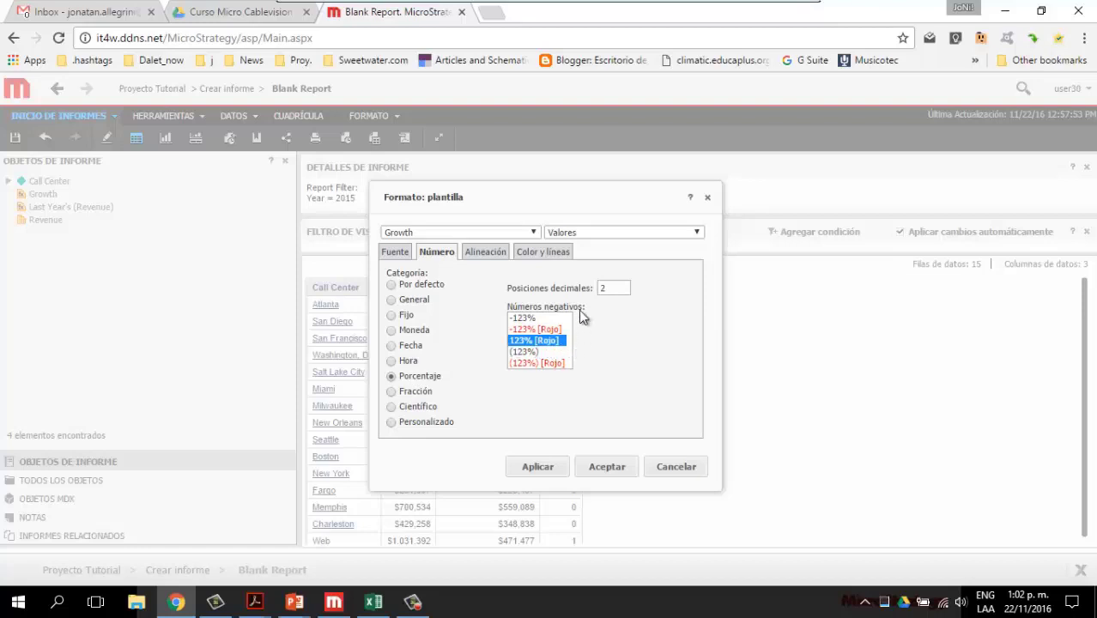
{"action": "left_click", "coordinate": [607, 467]}
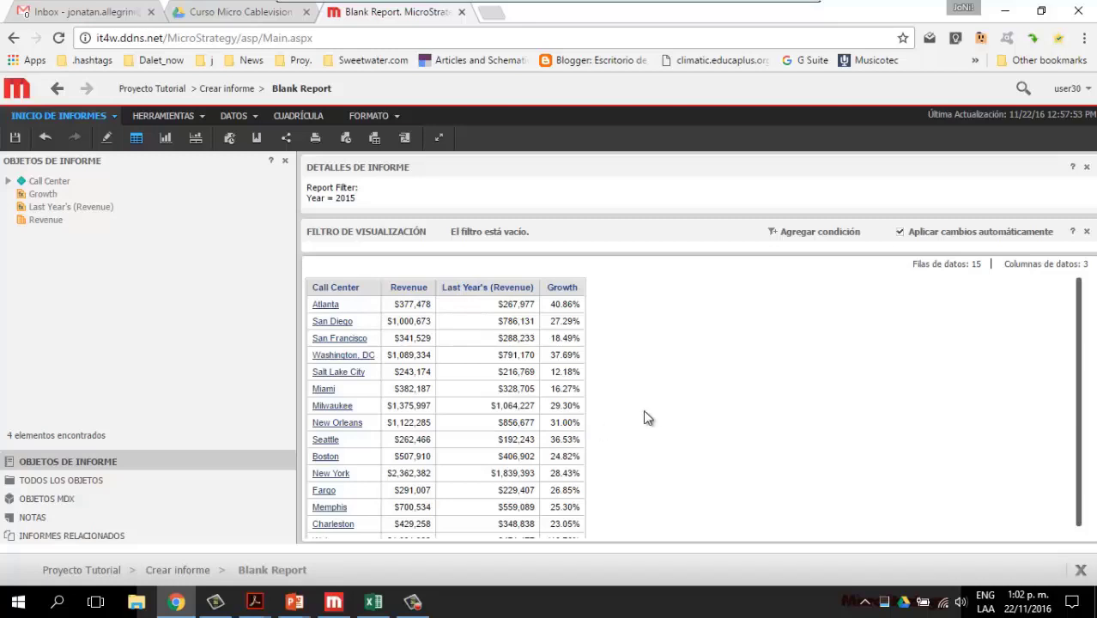
Step: Save the report as Growth Data in Mis informes and run the newly saved report
{"action": "scroll", "coordinate": [651, 415], "scroll_direction": "down", "scroll_amount": 1}
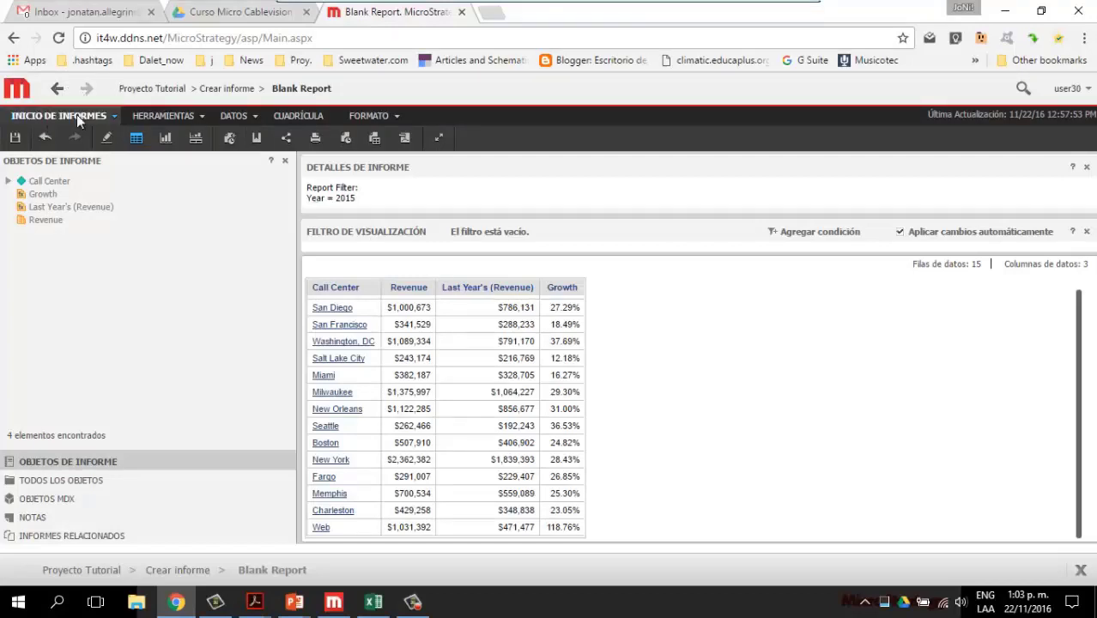
{"action": "left_click", "coordinate": [112, 120]}
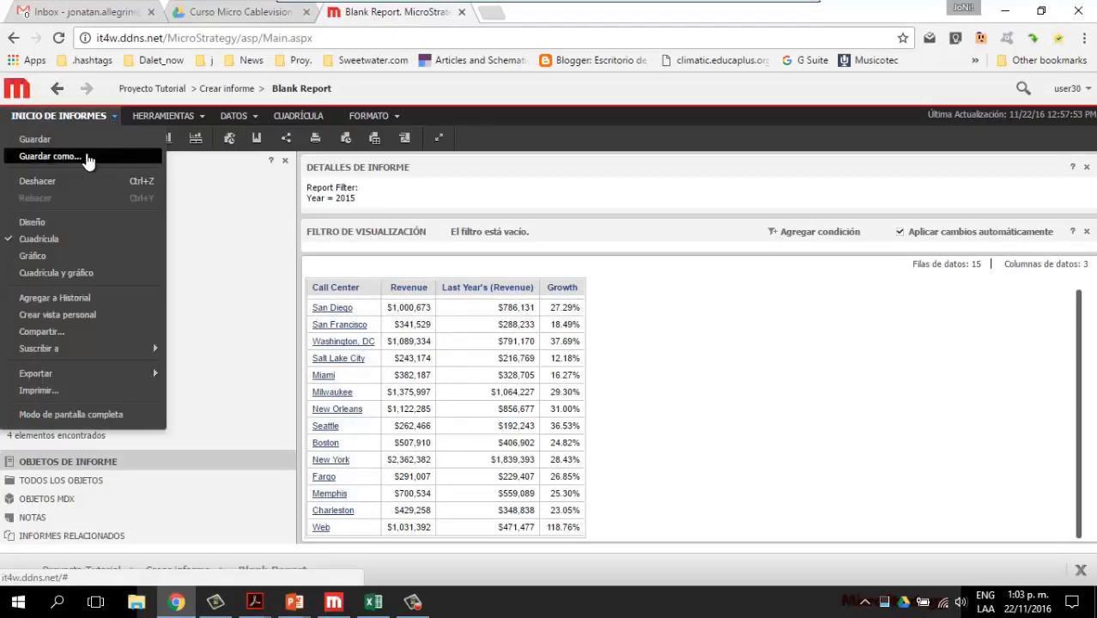
{"action": "left_click", "coordinate": [73, 158]}
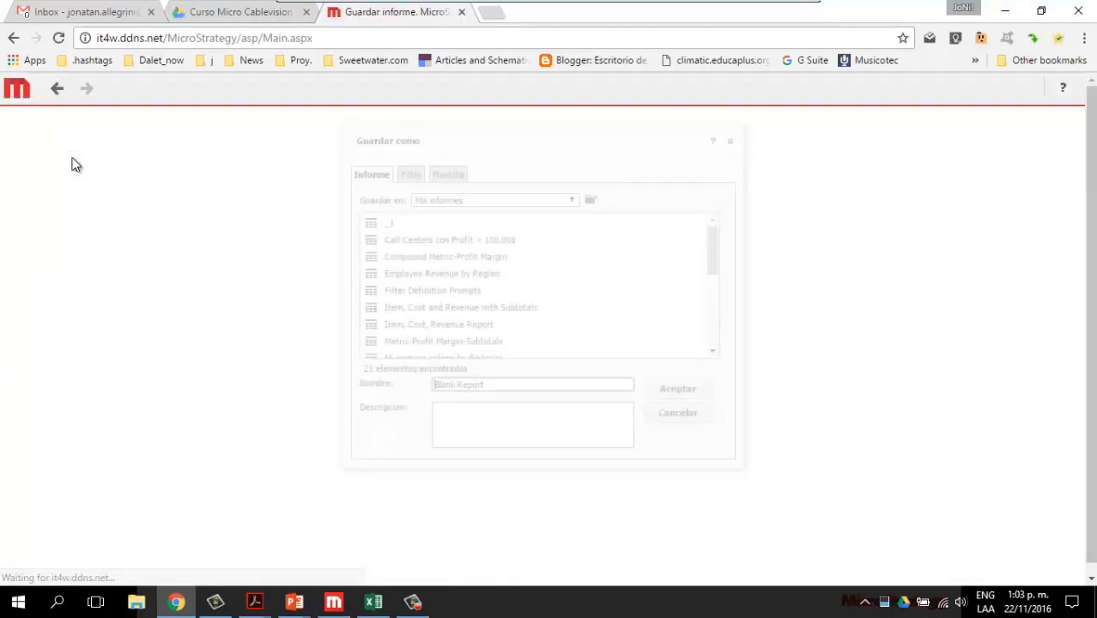
{"action": "left_click_drag", "start_coordinate": [538, 384], "coordinate": [392, 386]}
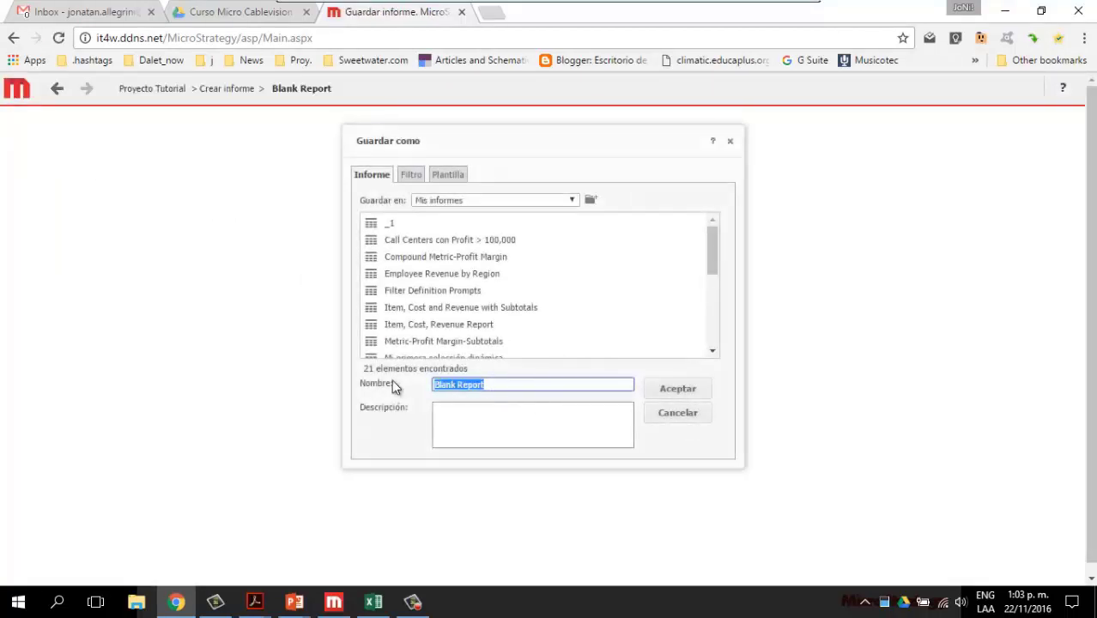
{"action": "type", "text": "Growth Data"}
{"action": "left_click", "coordinate": [669, 391]}
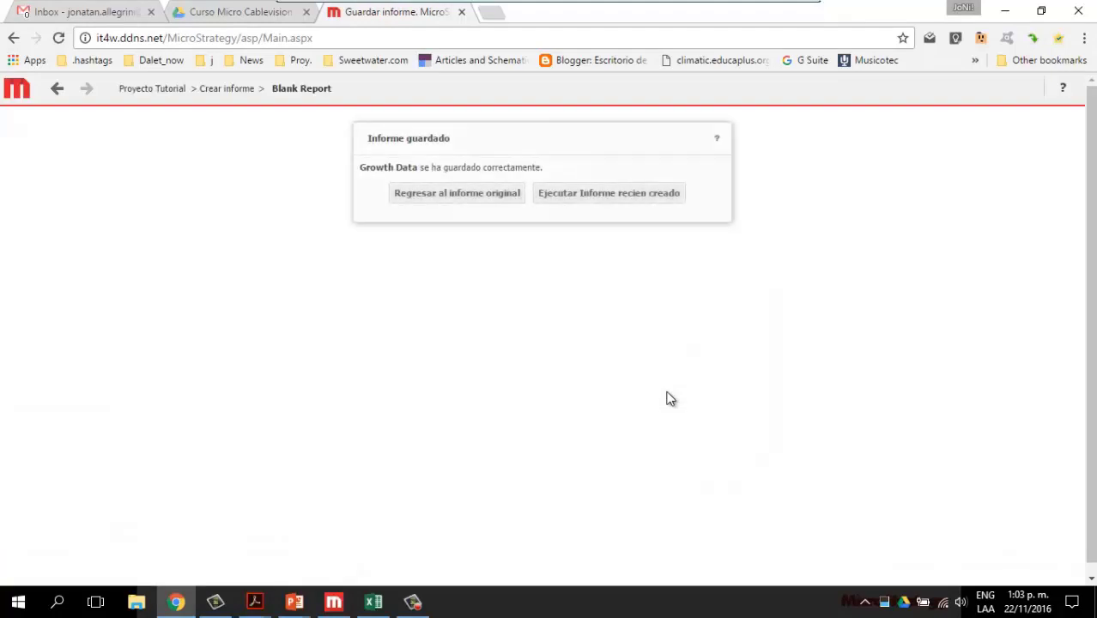
{"action": "left_click", "coordinate": [663, 196]}
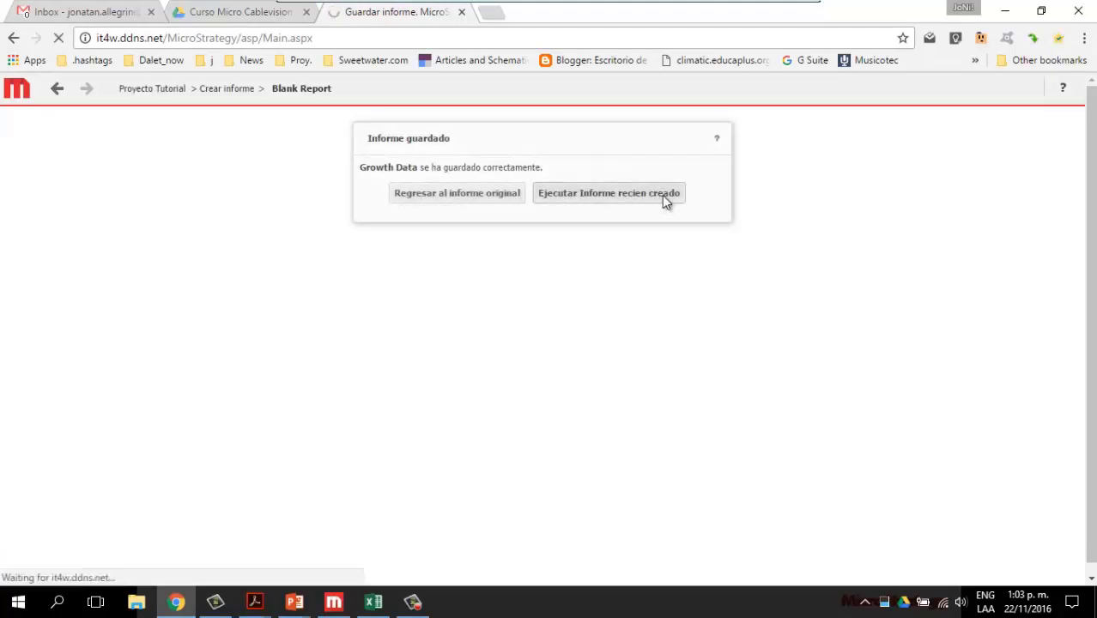